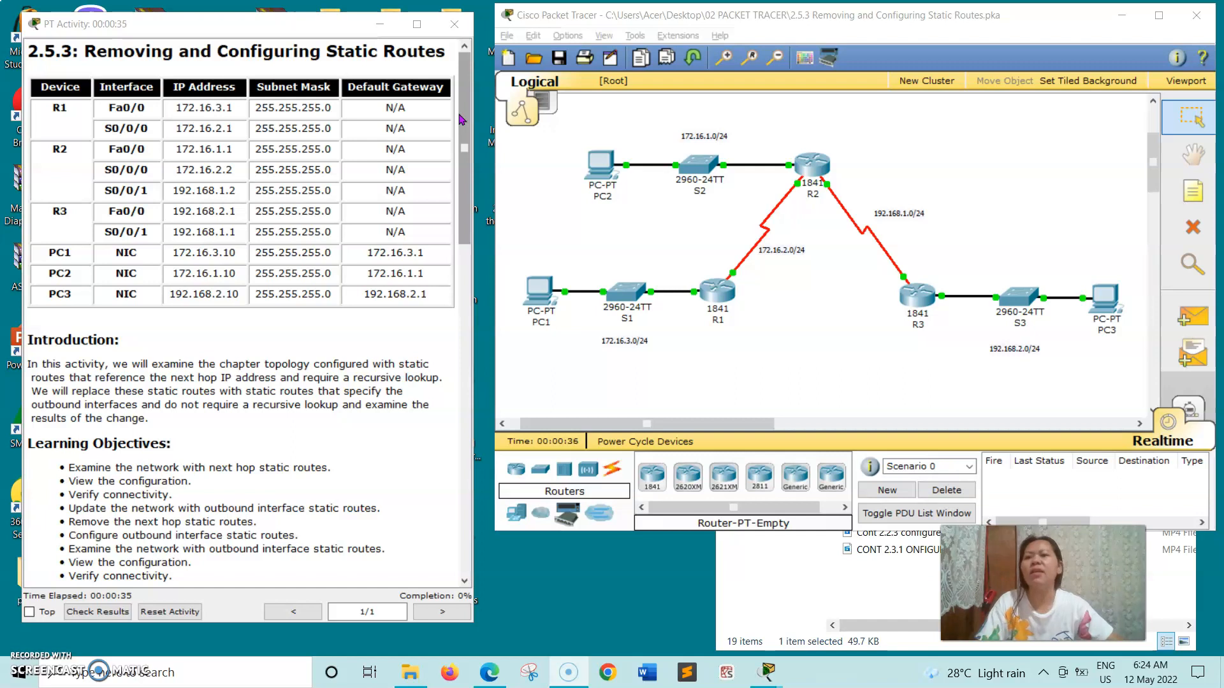
# Open router R1's command line and log in with the line password.
pyautogui.click(460, 167)
pyautogui.moveTo(461, 167); pyautogui.dragTo(470, 255)
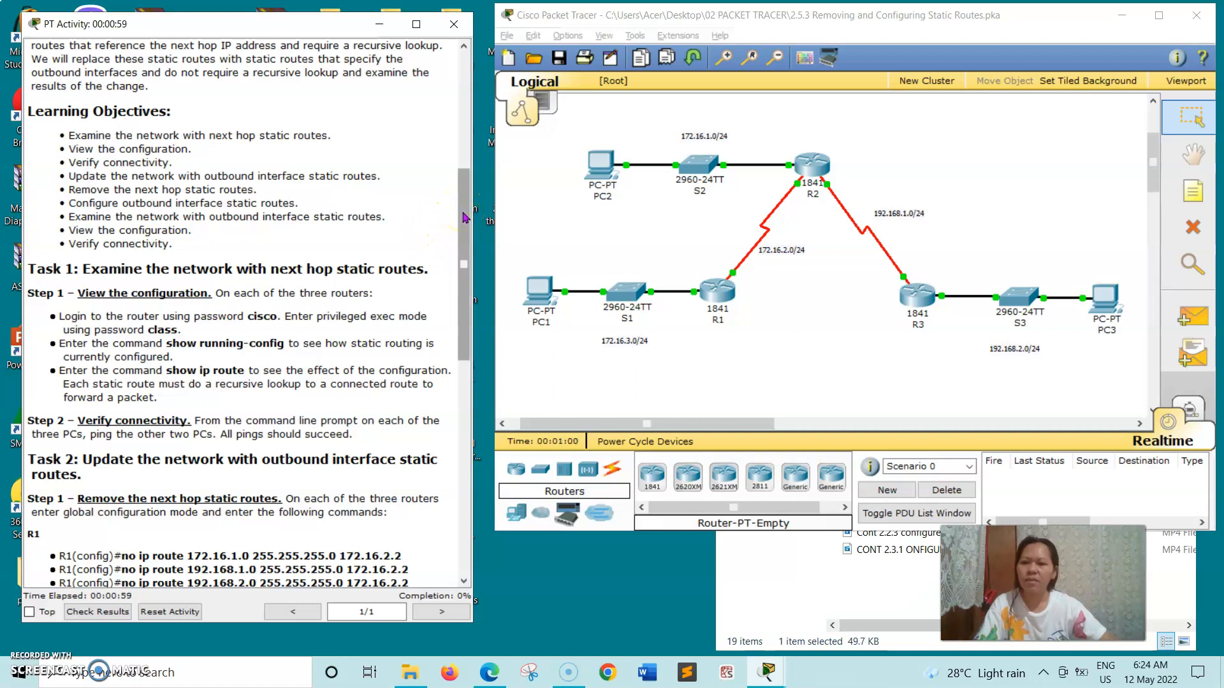
pyautogui.moveTo(464, 218); pyautogui.dragTo(462, 276)
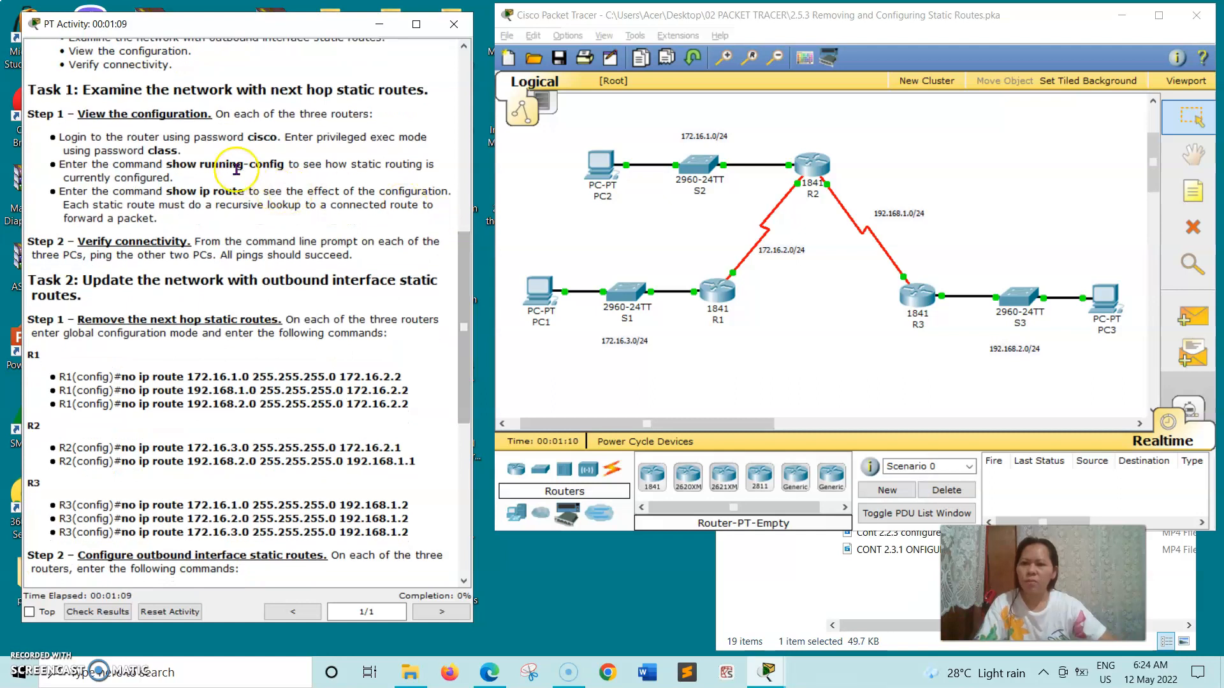
pyautogui.click(711, 289)
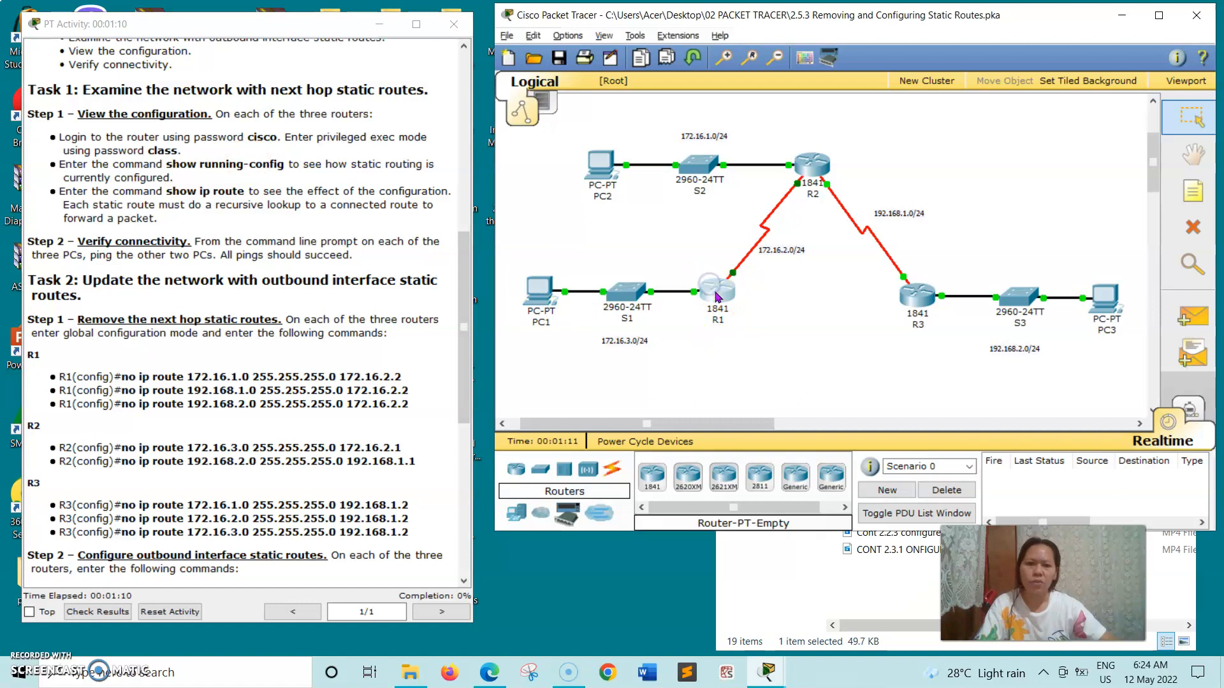
pyautogui.click(200, 98)
pyautogui.click(255, 362)
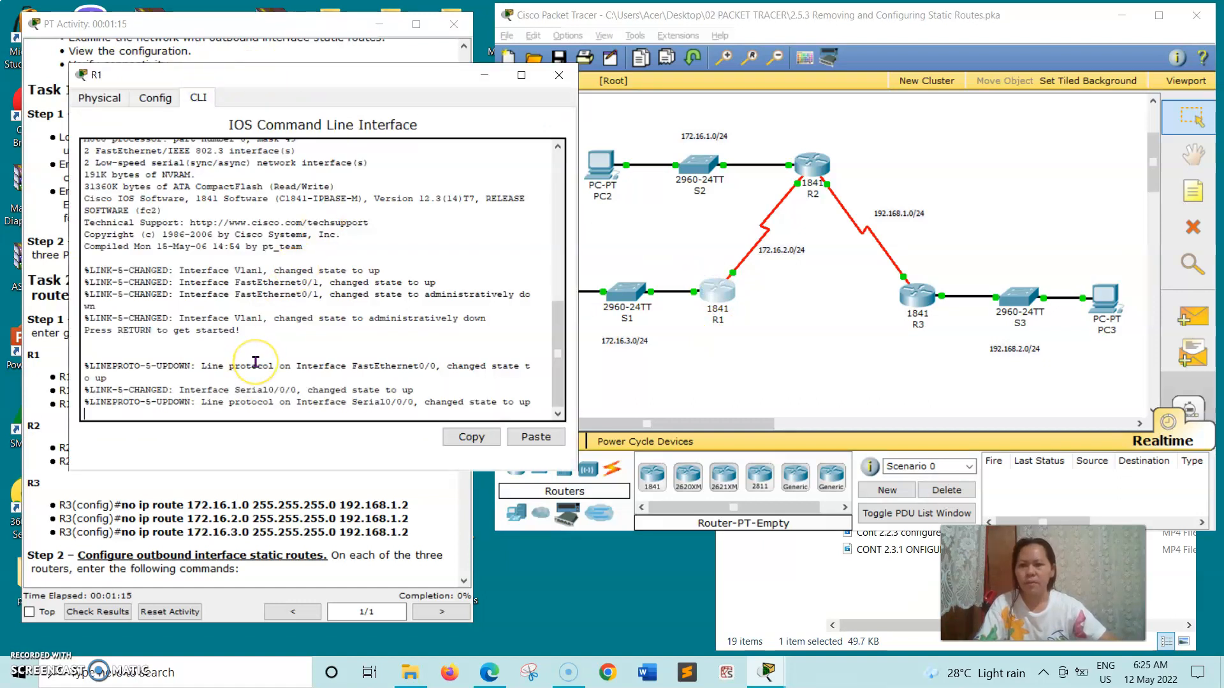
pyautogui.press('Return')
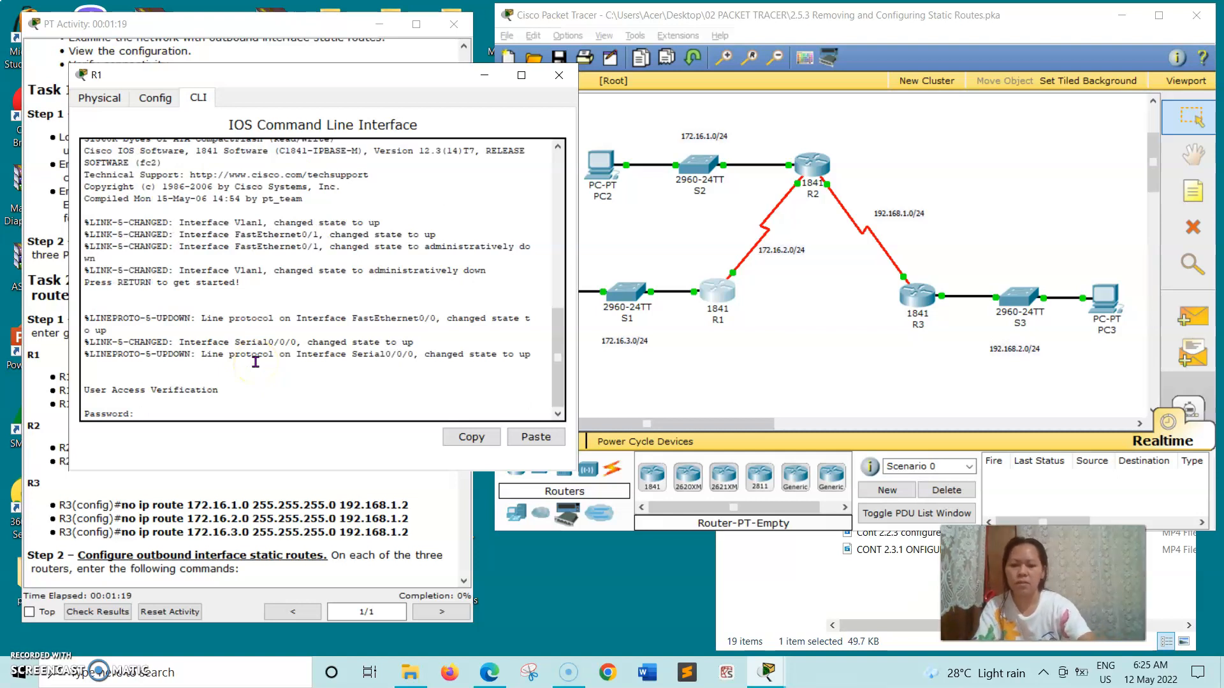
pyautogui.press('Return')
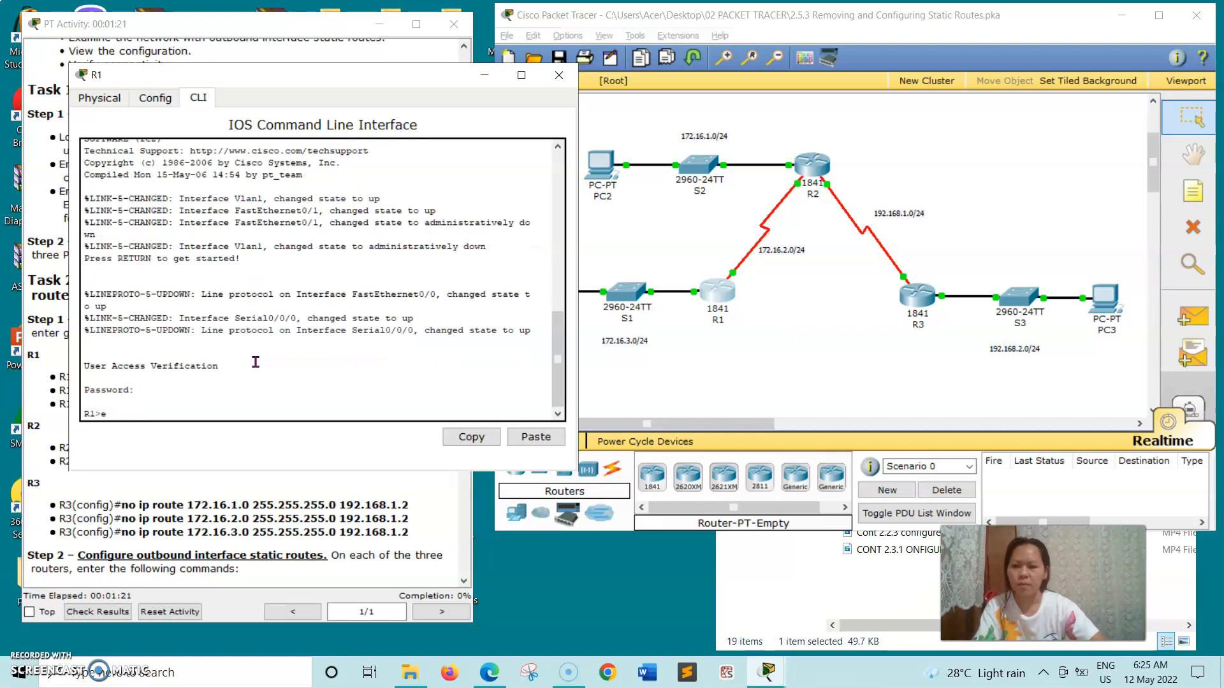
# Enter privileged mode on R1 with en and page through its running configuration.
pyautogui.write('en')
pyautogui.press('Return')
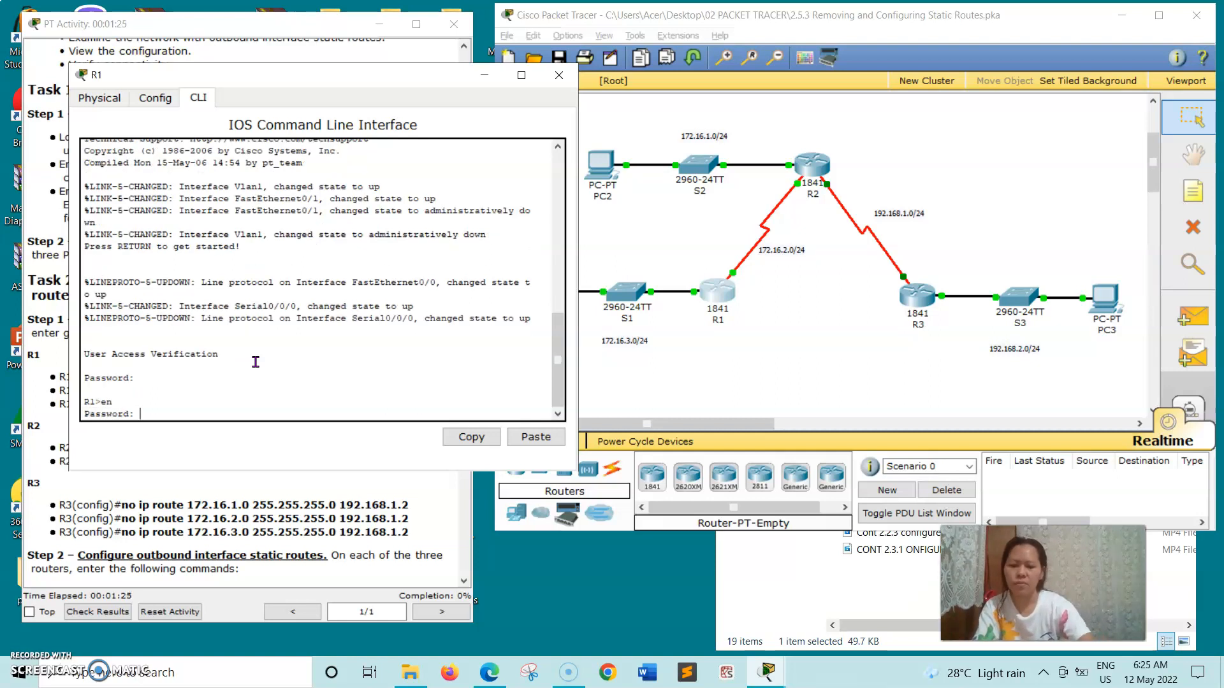
pyautogui.press('Return')
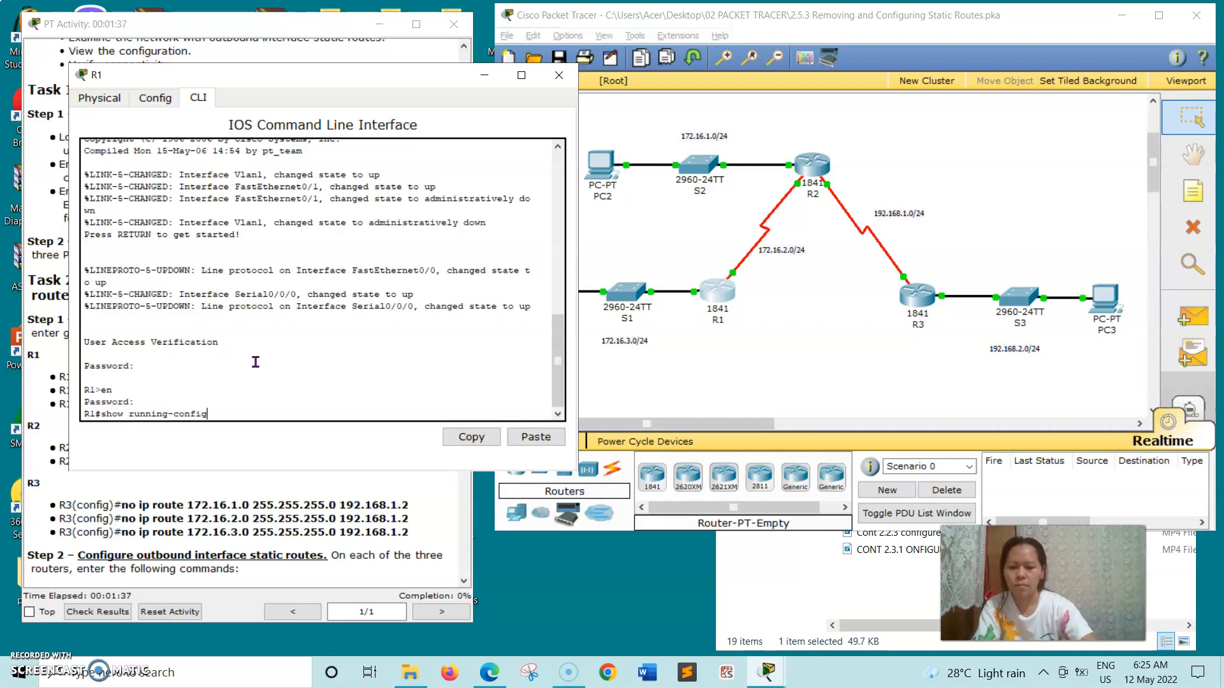
pyautogui.press('Return')
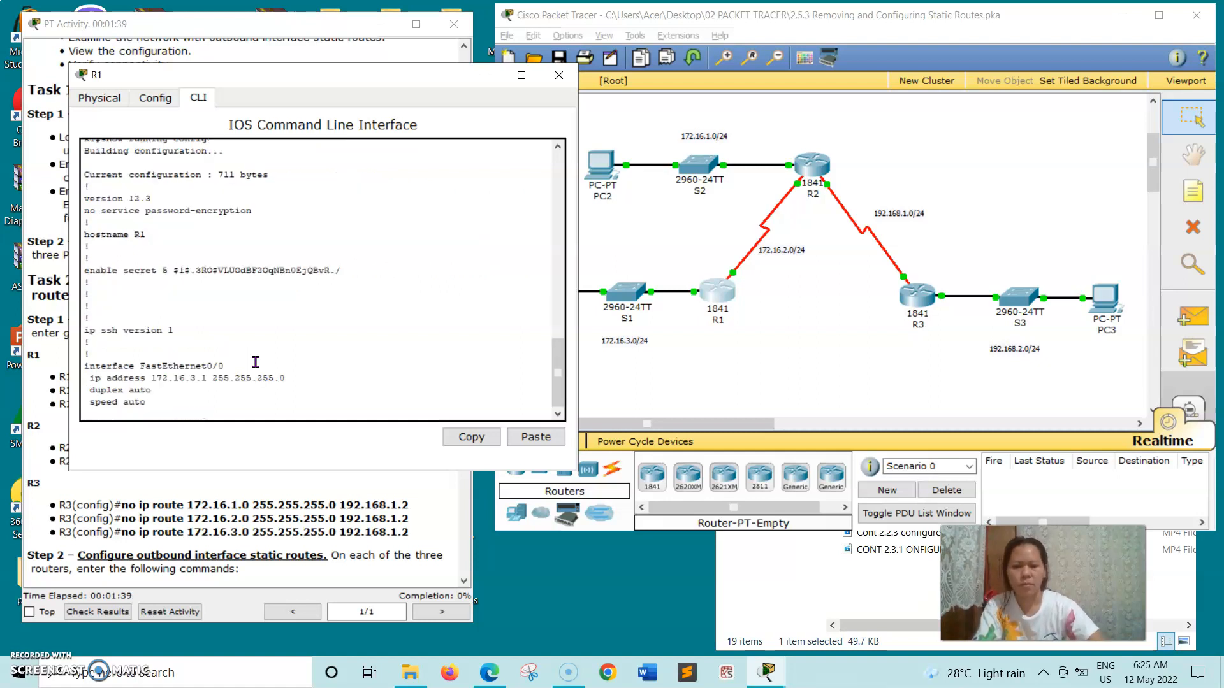
pyautogui.press('space')
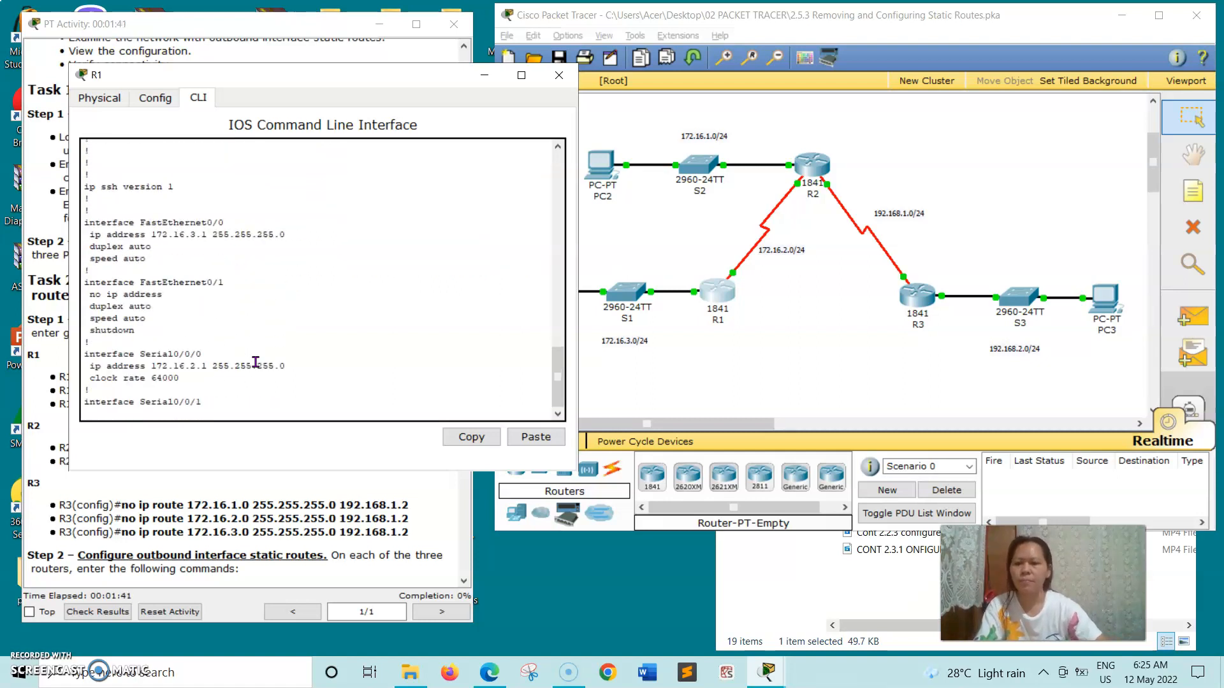
pyautogui.press('space')
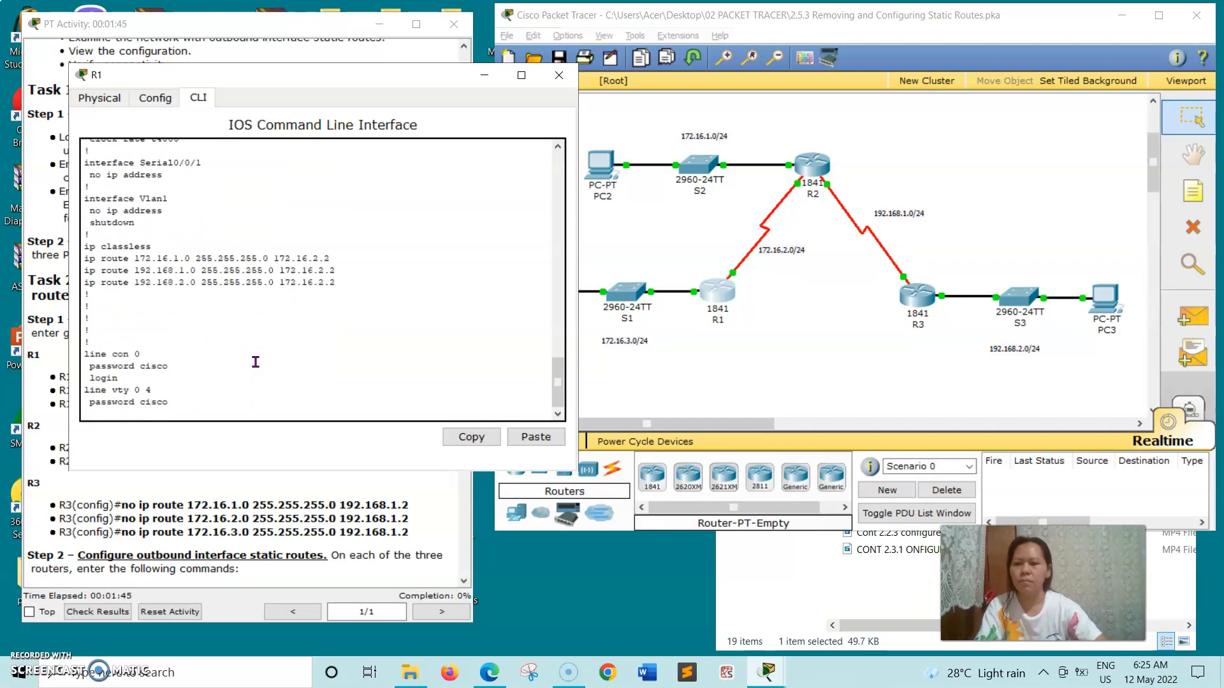
pyautogui.press('space')
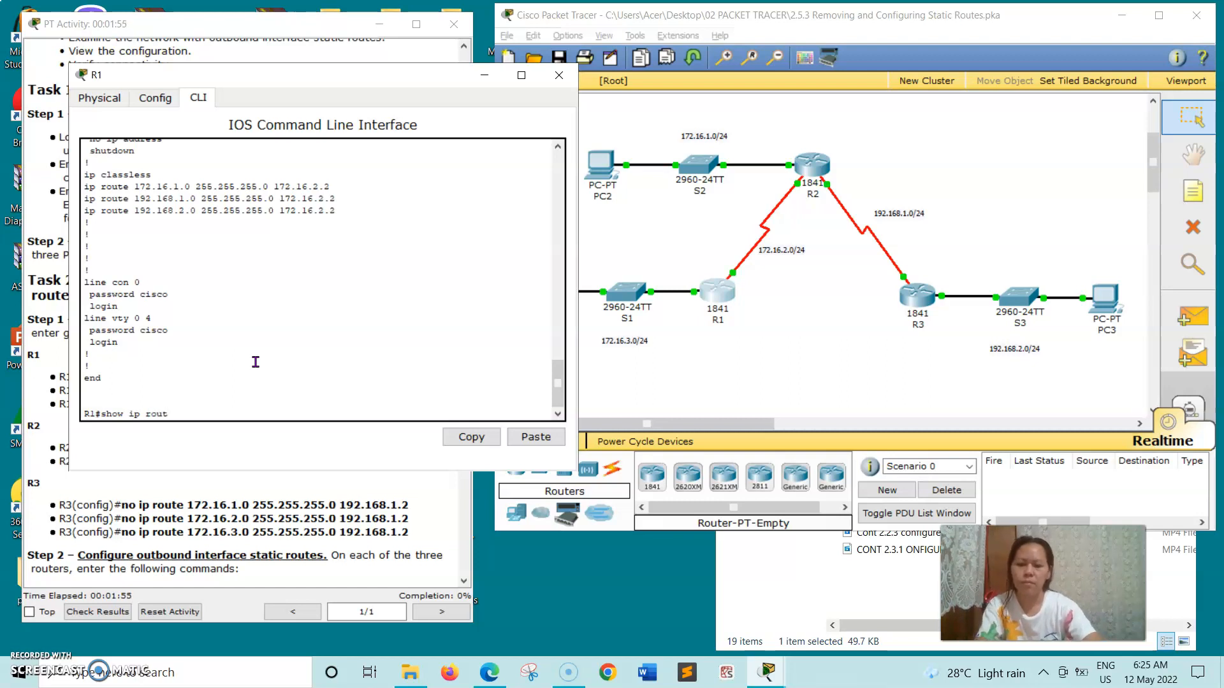
# Display R1's routing table with three static routes via 172.16.2.2, then close R1.
pyautogui.press('Return')
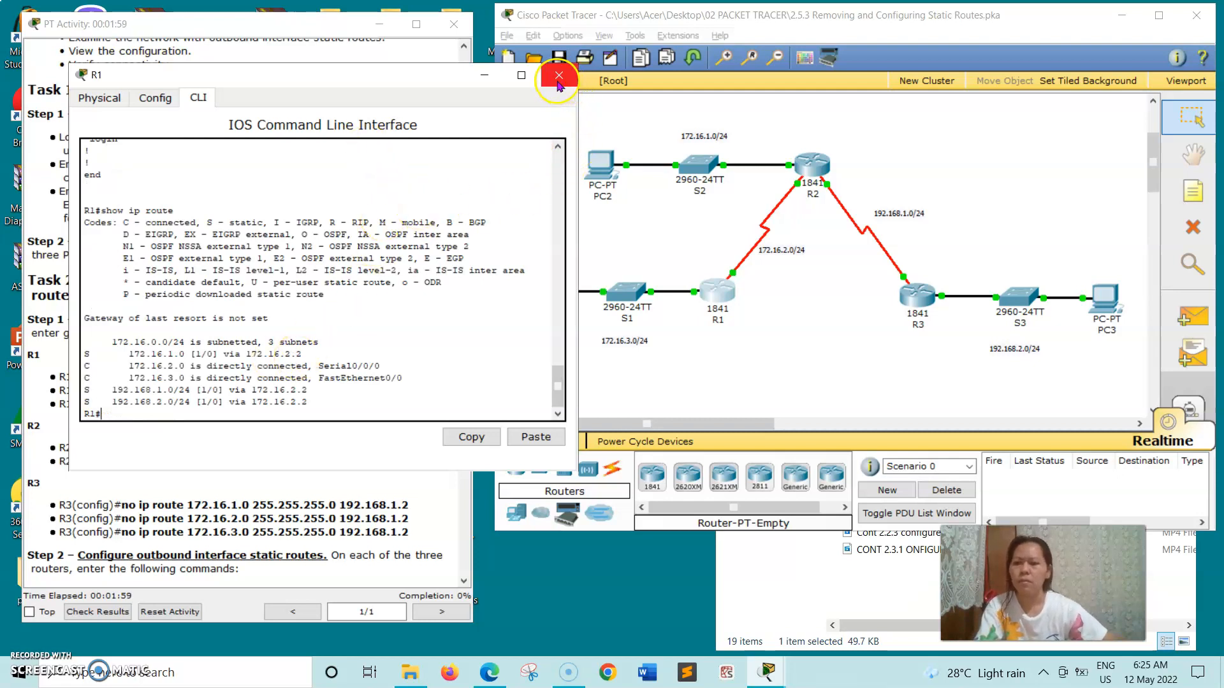
pyautogui.click(393, 79)
pyautogui.moveTo(392, 78); pyautogui.dragTo(712, 131)
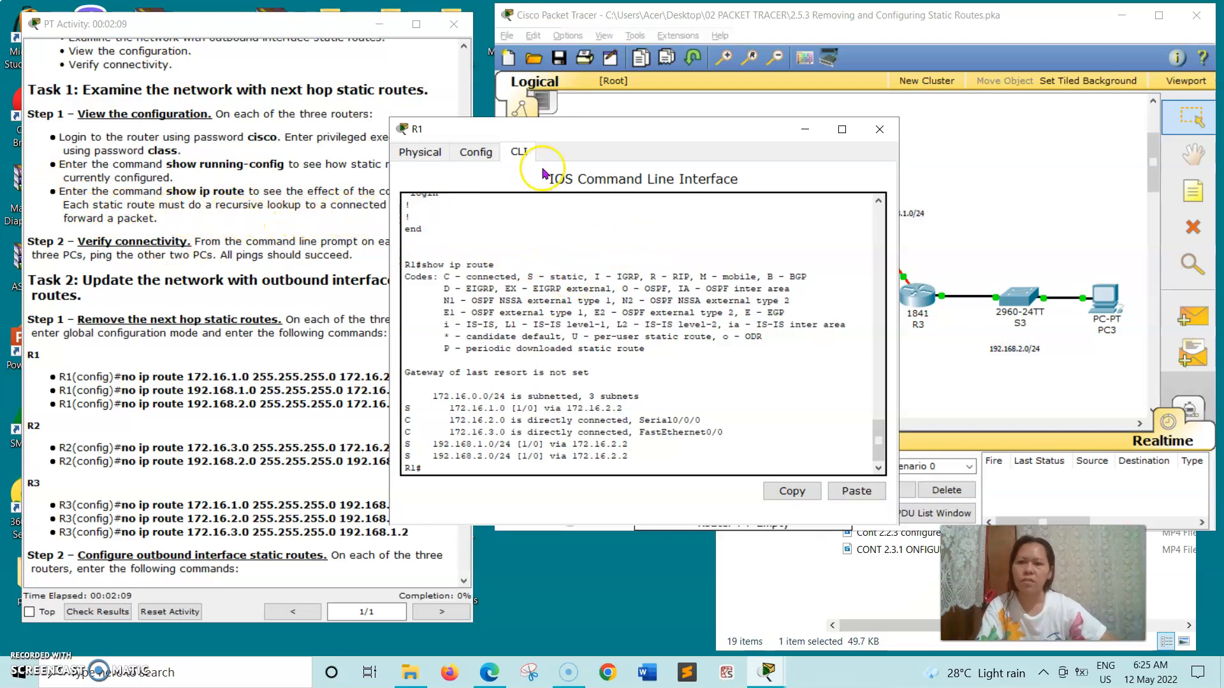
pyautogui.moveTo(601, 134); pyautogui.dragTo(729, 79)
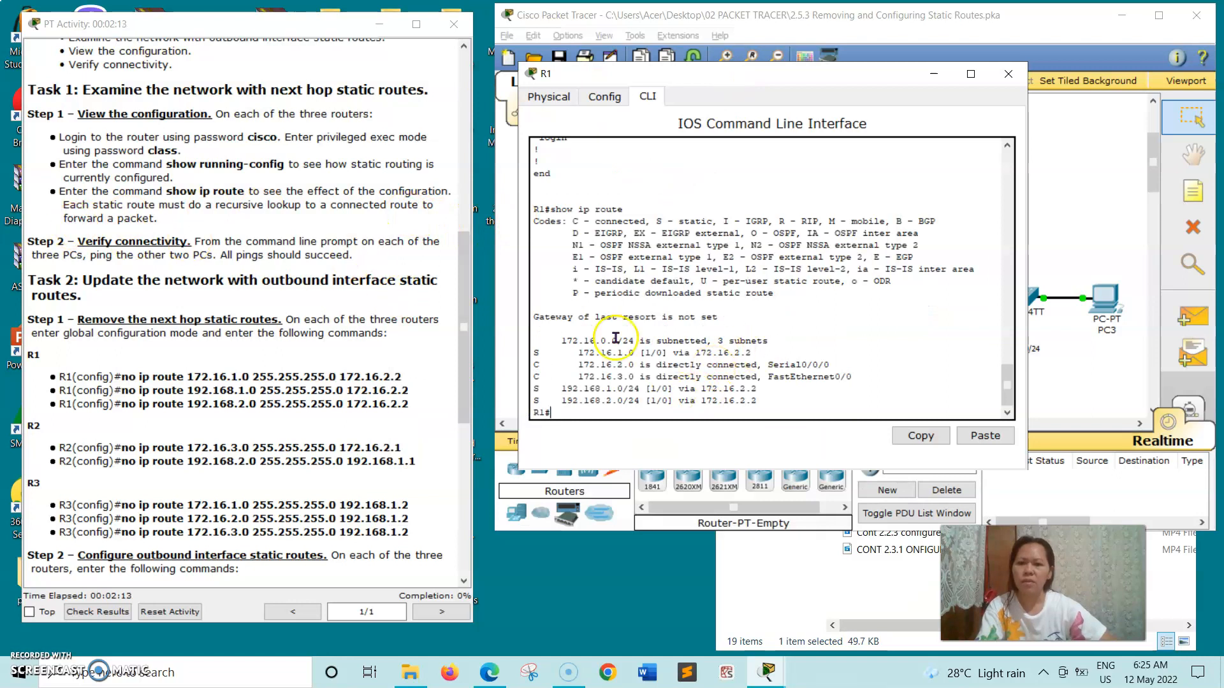
pyautogui.click(1009, 73)
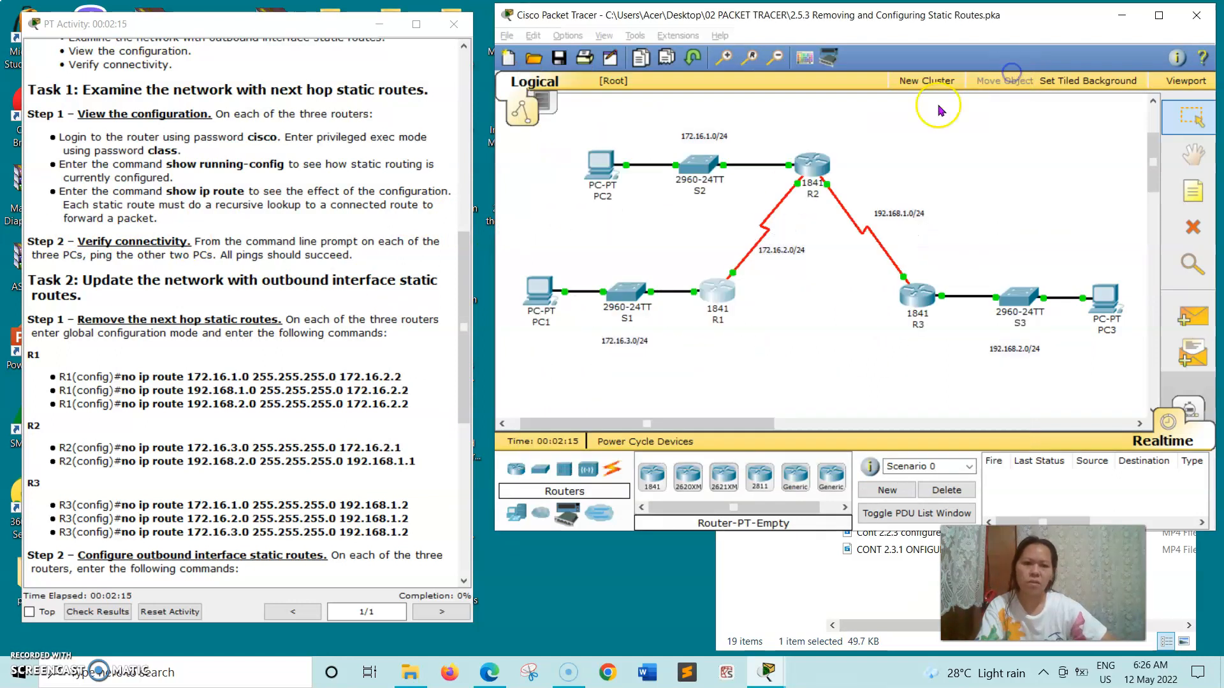
# Open R2's command line, log in, and enter privileged exec mode with en.
pyautogui.click(823, 169)
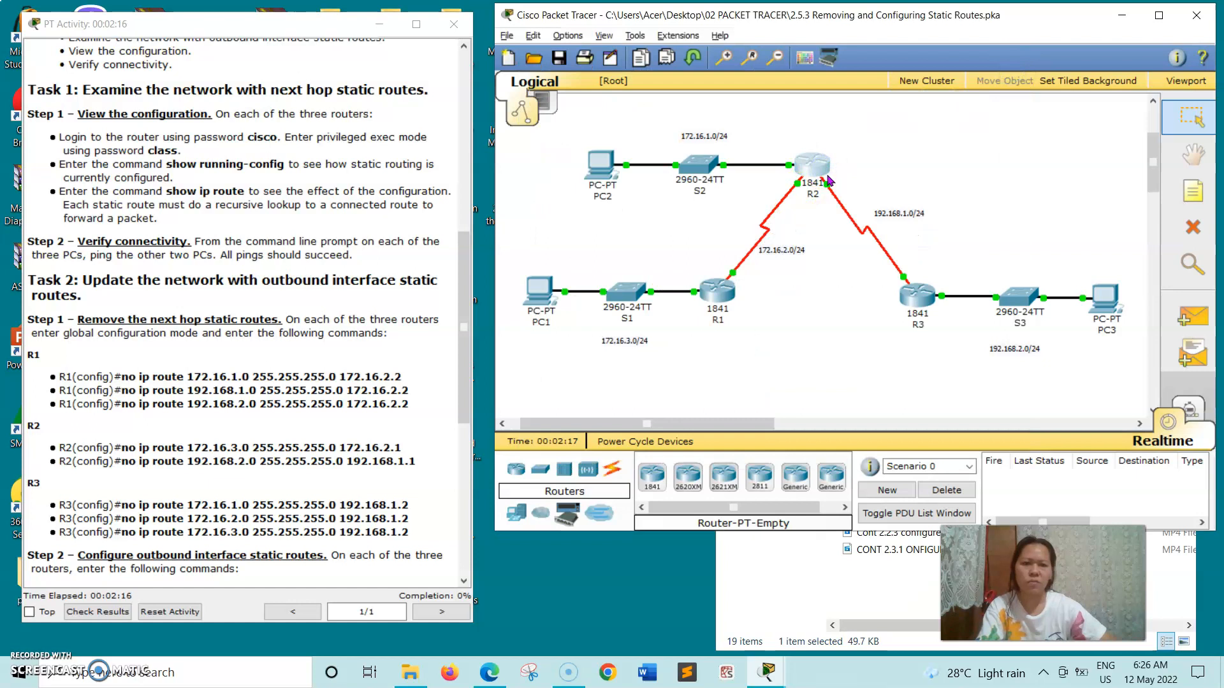
pyautogui.moveTo(354, 96); pyautogui.dragTo(749, 139)
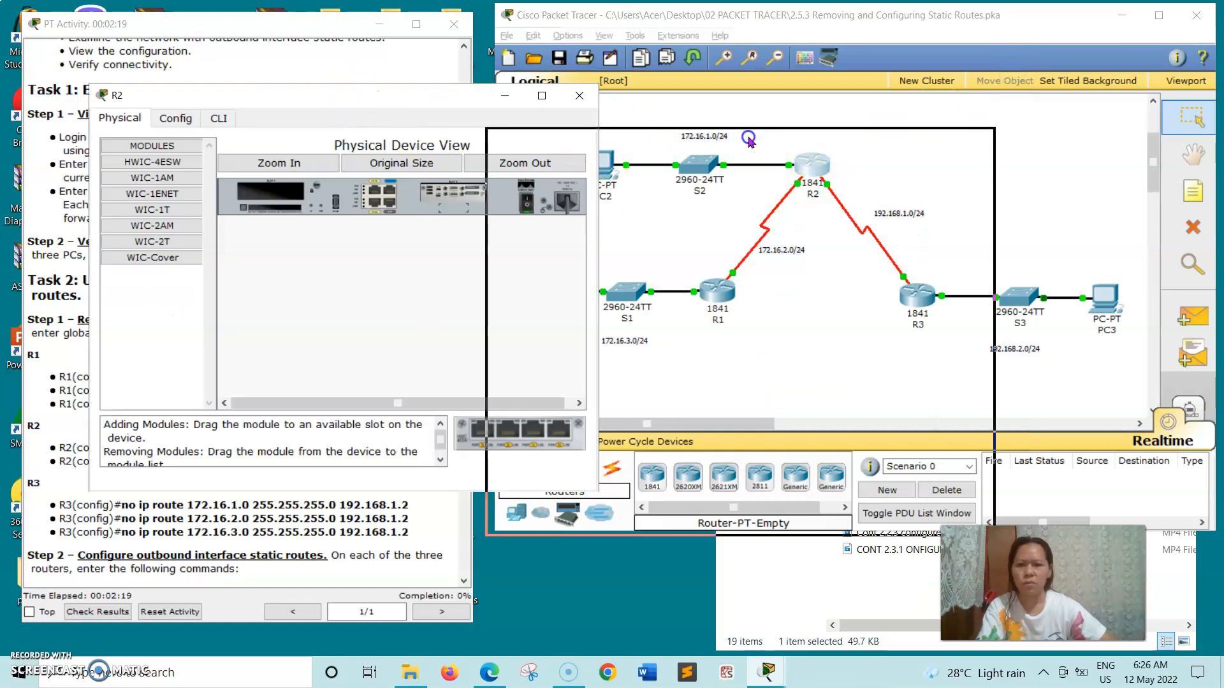
pyautogui.click(627, 153)
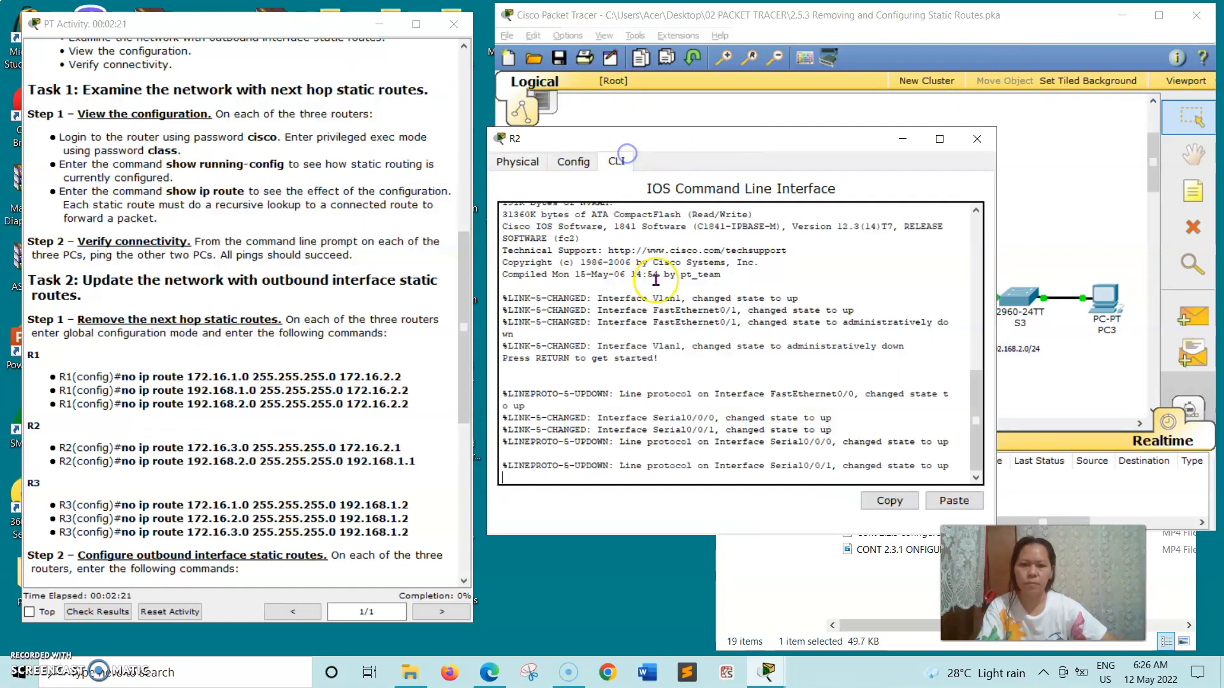
pyautogui.press('Return')
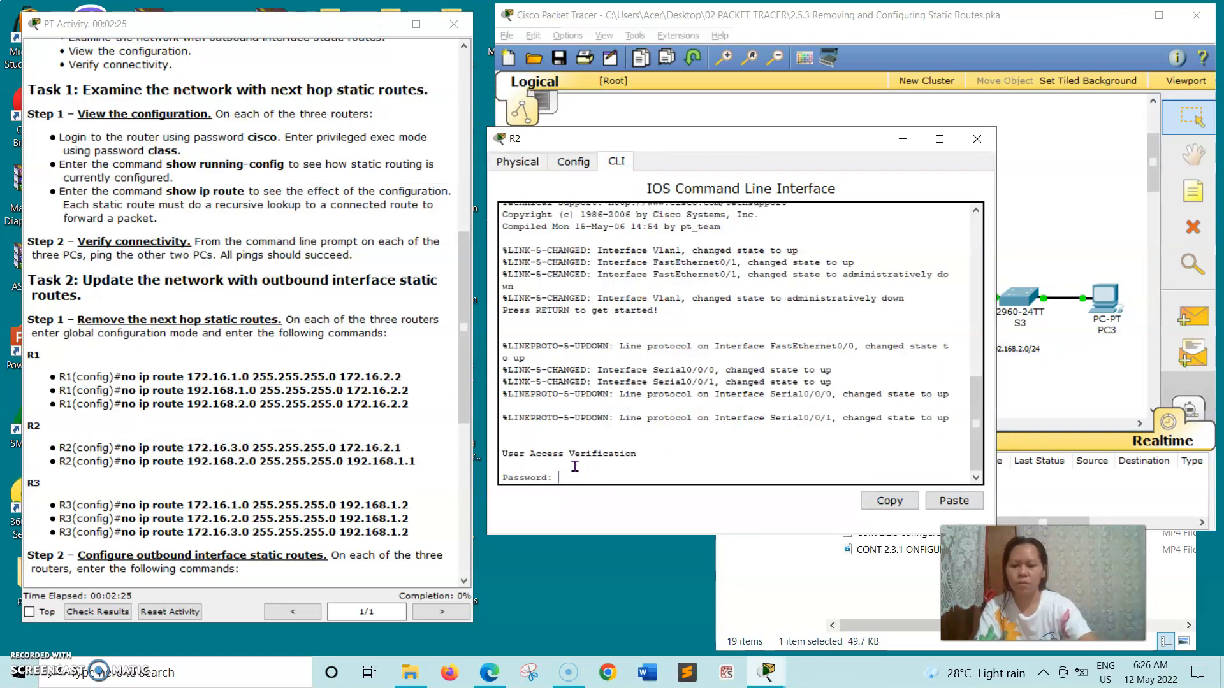
pyautogui.write('cisco')
pyautogui.press('Return')
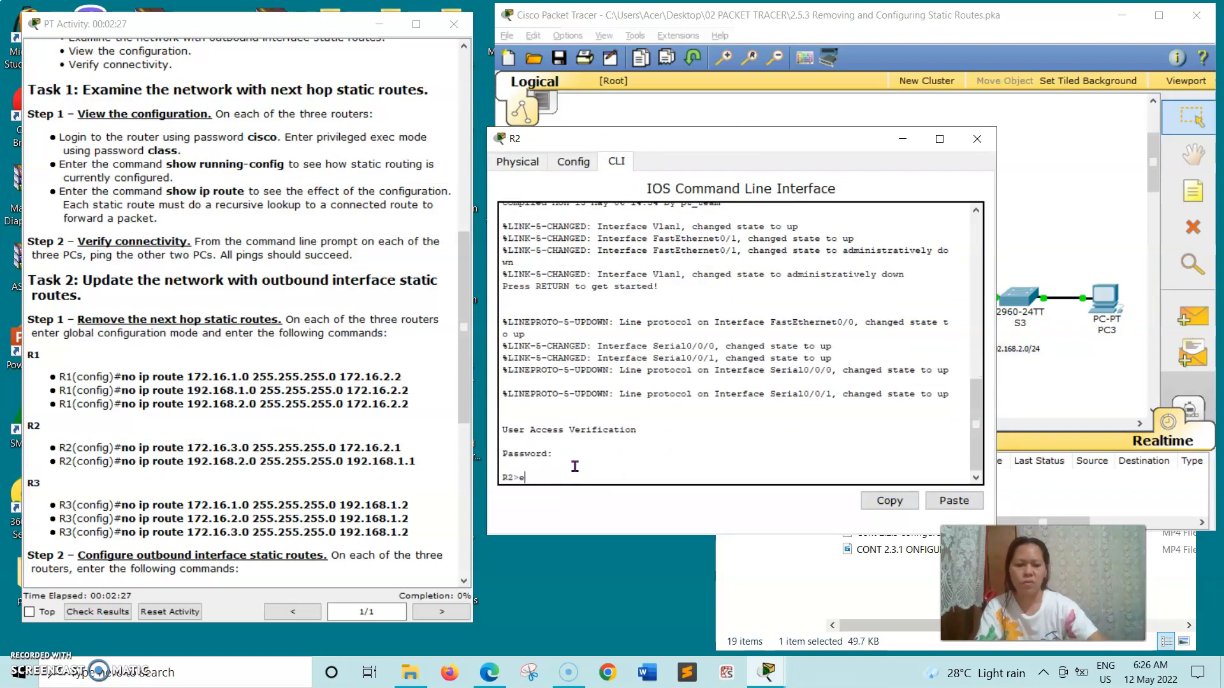
pyautogui.write('en')
pyautogui.press('Return')
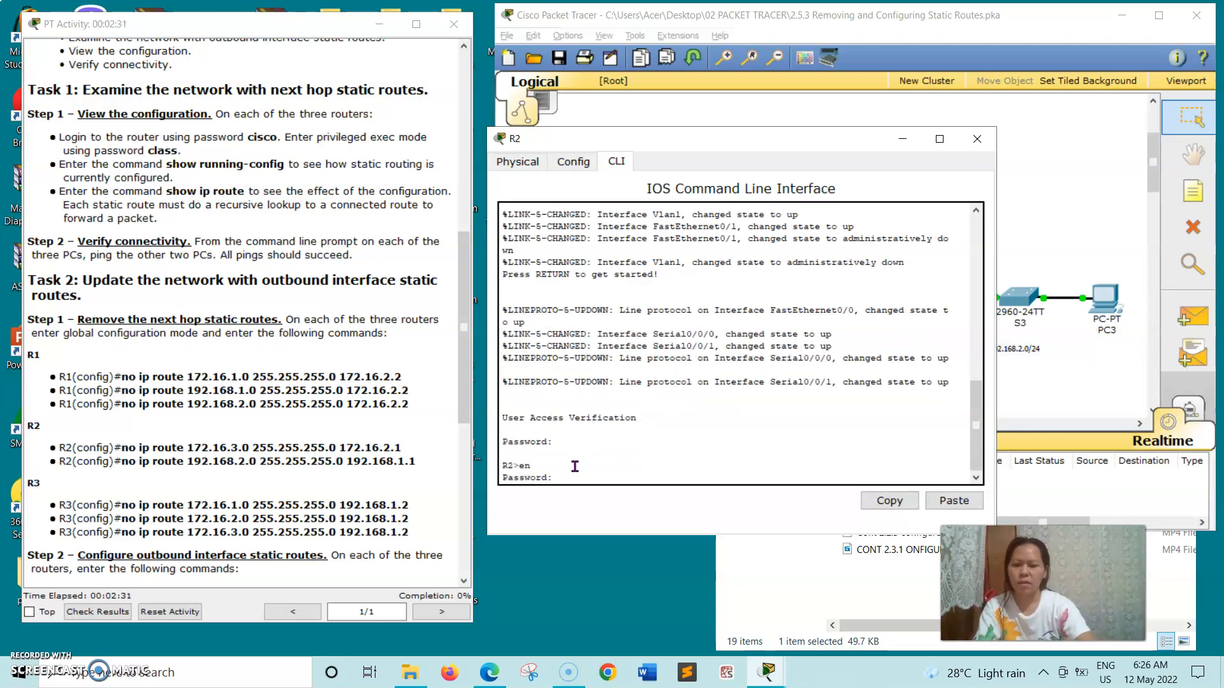
pyautogui.press('Return')
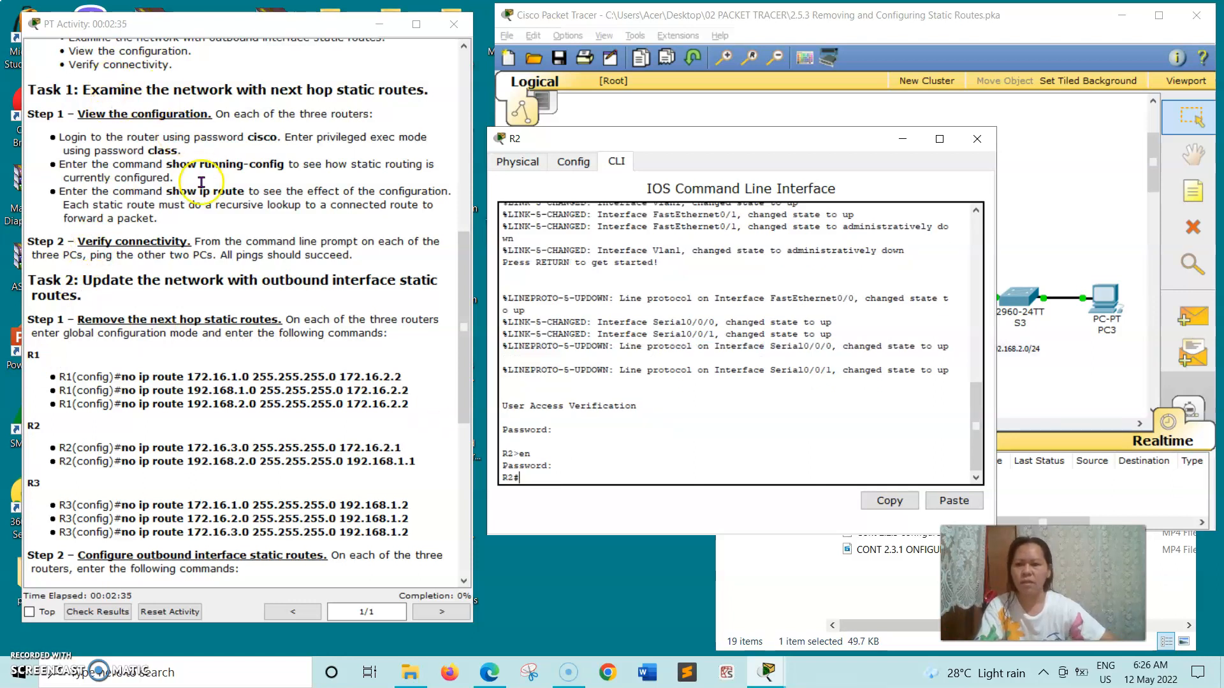
# Paste show running-config from the instructions and view R2's running configuration.
pyautogui.moveTo(167, 165); pyautogui.dragTo(273, 165)
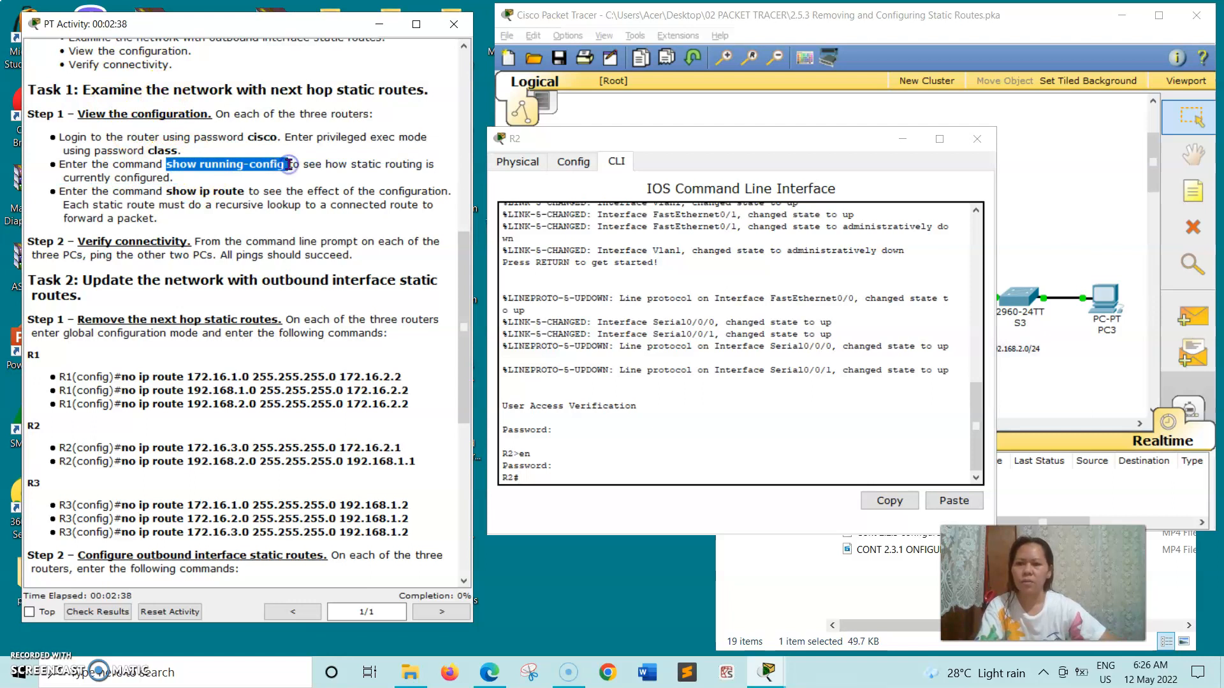
pyautogui.rightClick(289, 164)
pyautogui.click(347, 235)
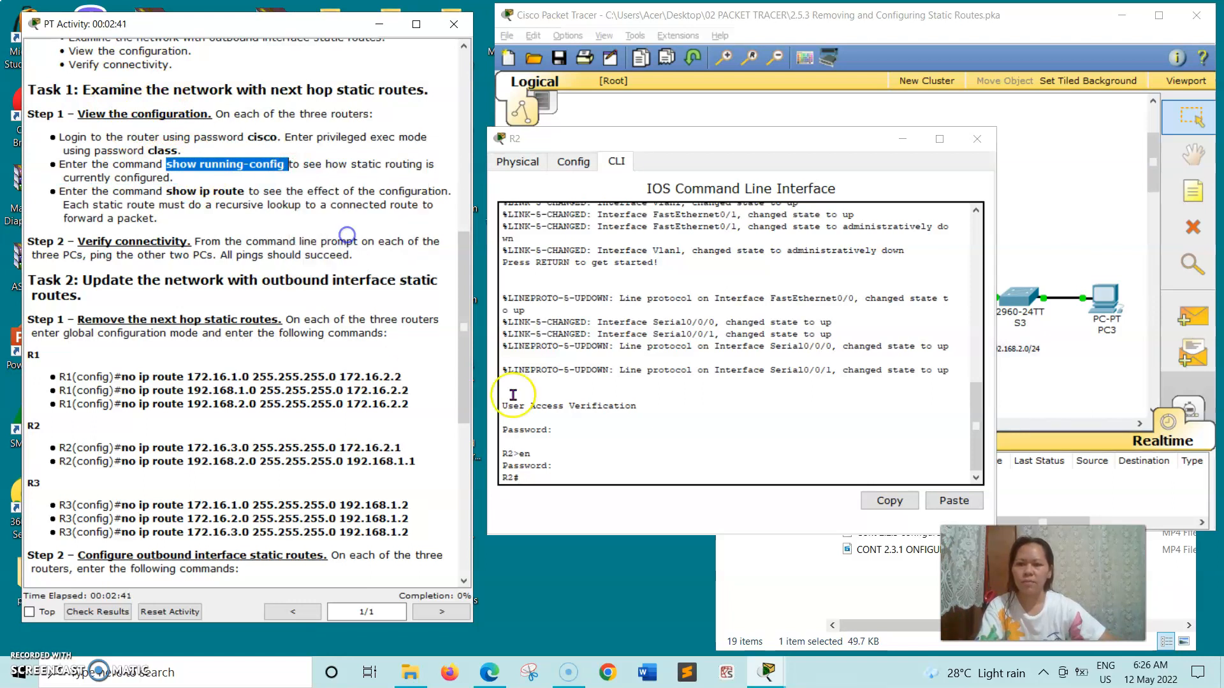
pyautogui.click(539, 474)
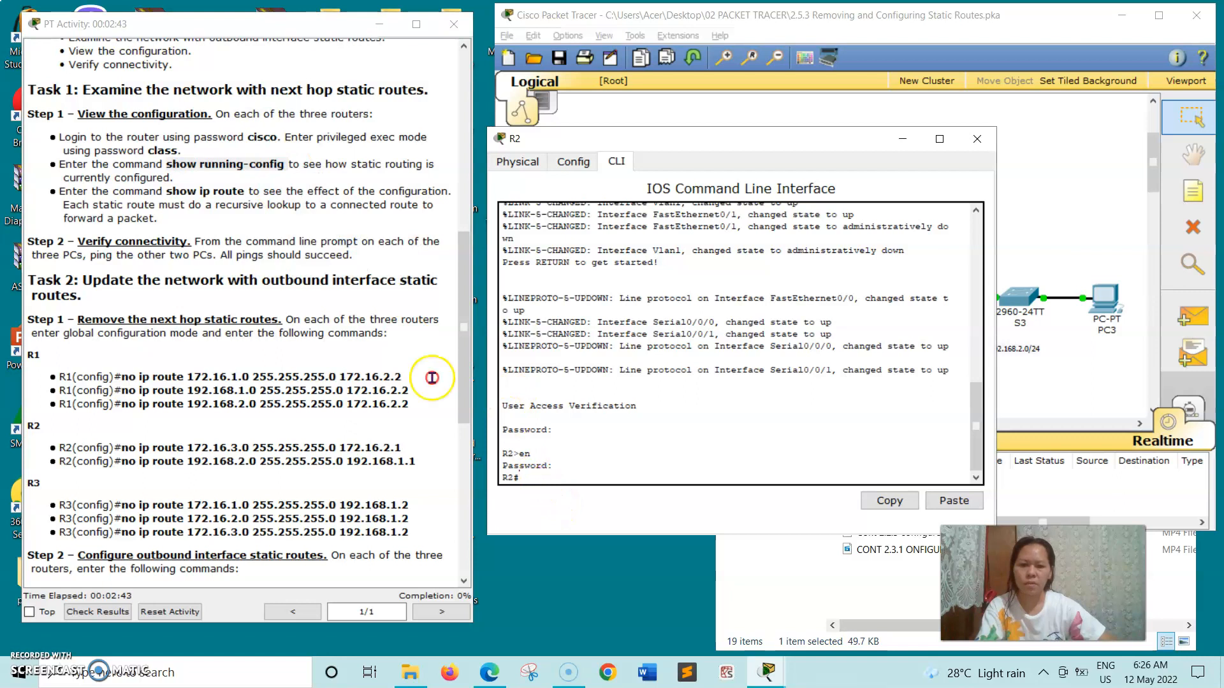
pyautogui.rightClick(540, 472)
pyautogui.click(569, 501)
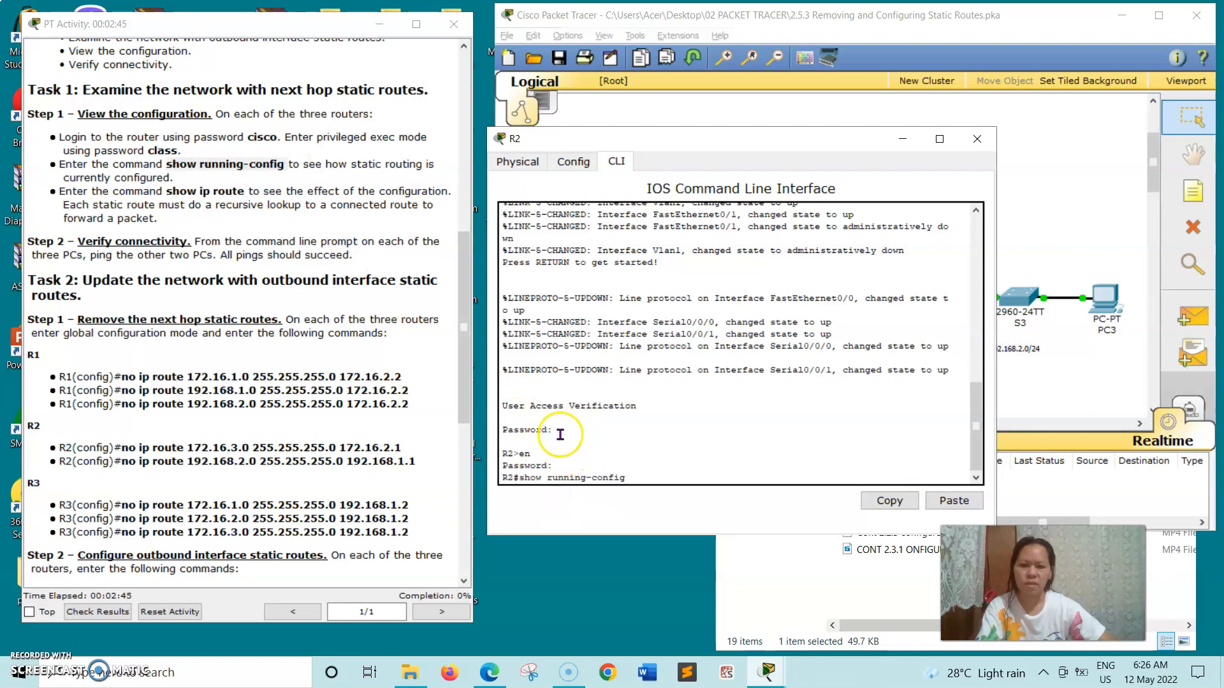
pyautogui.press('Return')
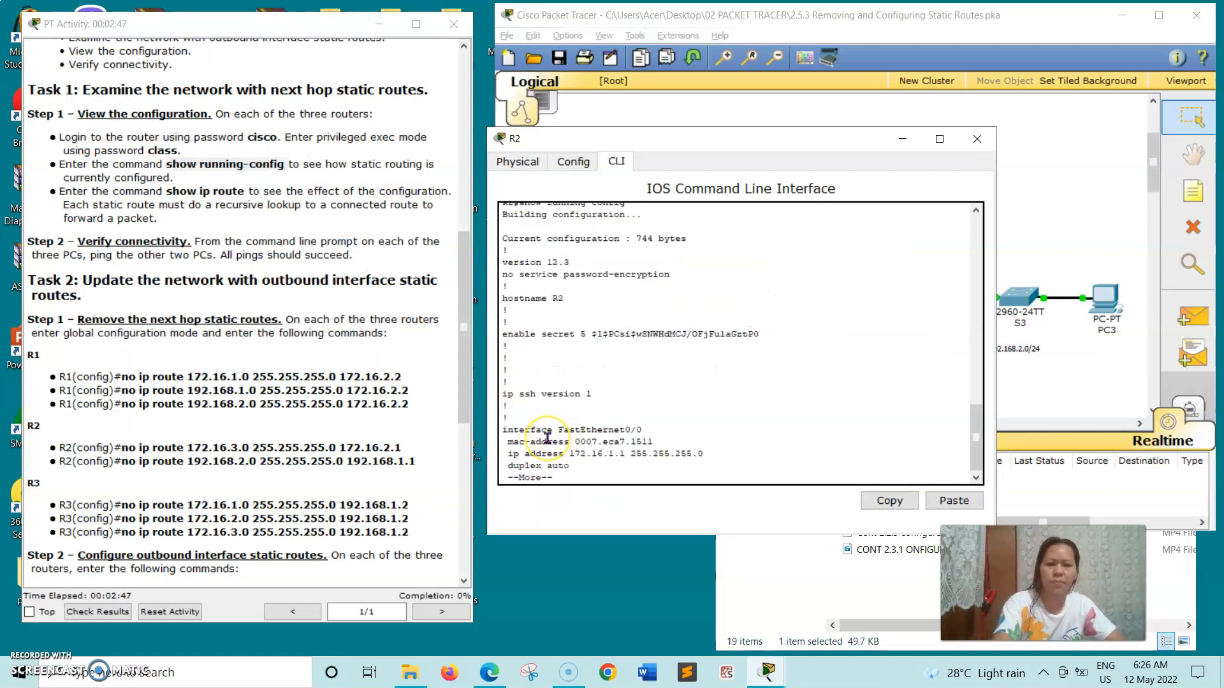
pyautogui.press('Return')
pyautogui.press('Return')
pyautogui.press('Return')
pyautogui.press('Return')
pyautogui.press('Return')
pyautogui.press('Return')
pyautogui.press('Return')
pyautogui.press('Return')
pyautogui.press('Return')
pyautogui.press('Return')
pyautogui.press('Return')
pyautogui.press('Return')
pyautogui.press('Return')
pyautogui.press('Return')
pyautogui.press('Return')
pyautogui.press('Return')
pyautogui.press('Return')
pyautogui.press('Return')
pyautogui.press('Return')
pyautogui.press('Return')
pyautogui.press('Return')
pyautogui.press('Return')
pyautogui.press('Return')
pyautogui.press('Return')
pyautogui.press('Return')
pyautogui.press('Return')
pyautogui.press('Return')
pyautogui.press('Return')
pyautogui.press('Return')
pyautogui.press('Return')
pyautogui.press('Return')
pyautogui.press('Return')
pyautogui.press('Return')
pyautogui.press('Return')
pyautogui.press('Return')
pyautogui.press('Return')
pyautogui.press('Return')
pyautogui.press('Return')
pyautogui.press('Return')
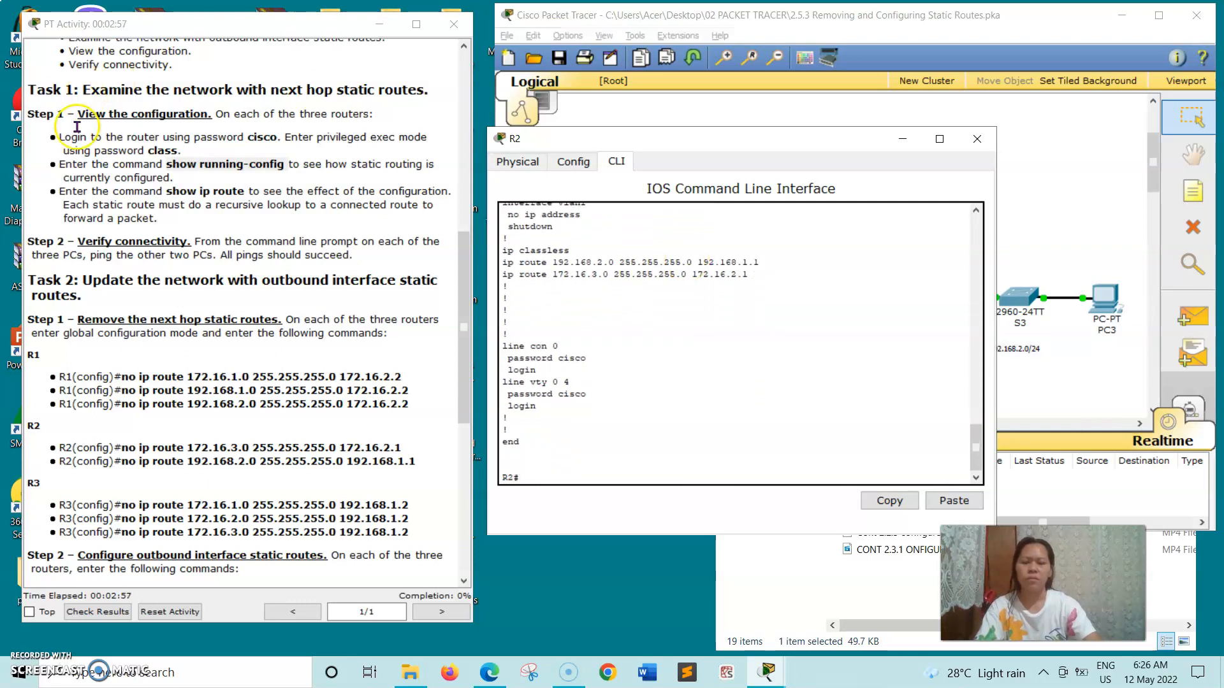
# Run show ip route on R2, showing routes via 172.16.2.1 and 192.168.1.1, then close R2.
pyautogui.moveTo(166, 192); pyautogui.dragTo(246, 193)
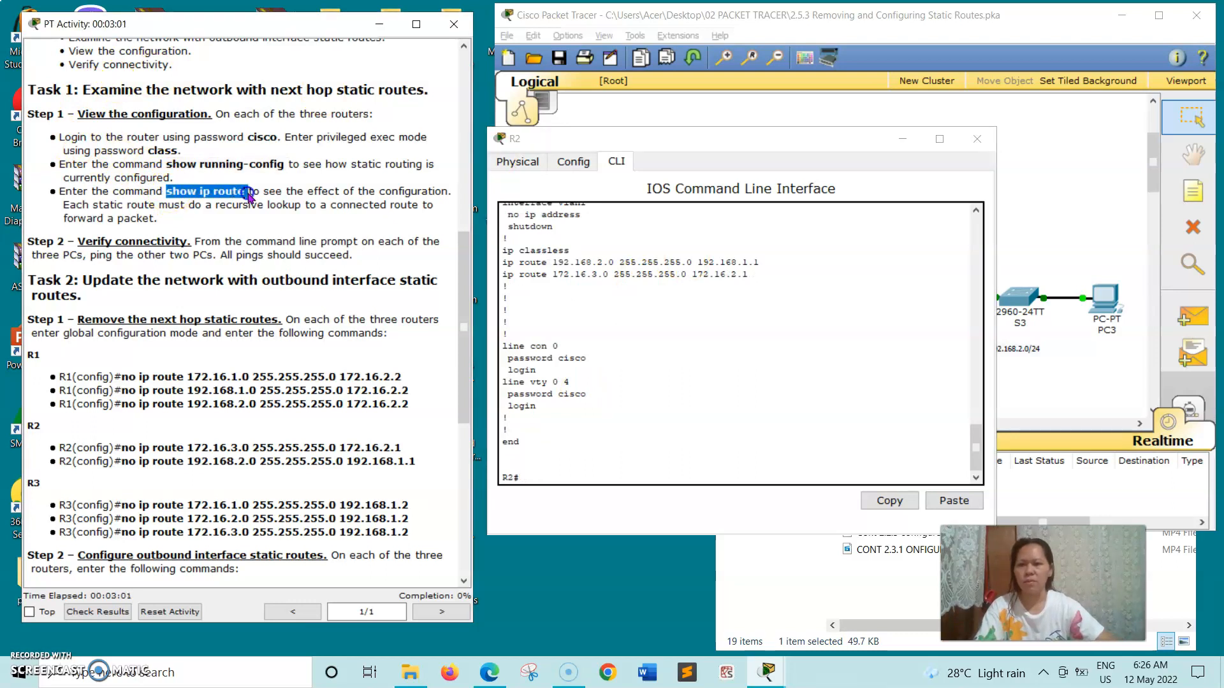
pyautogui.rightClick(249, 196)
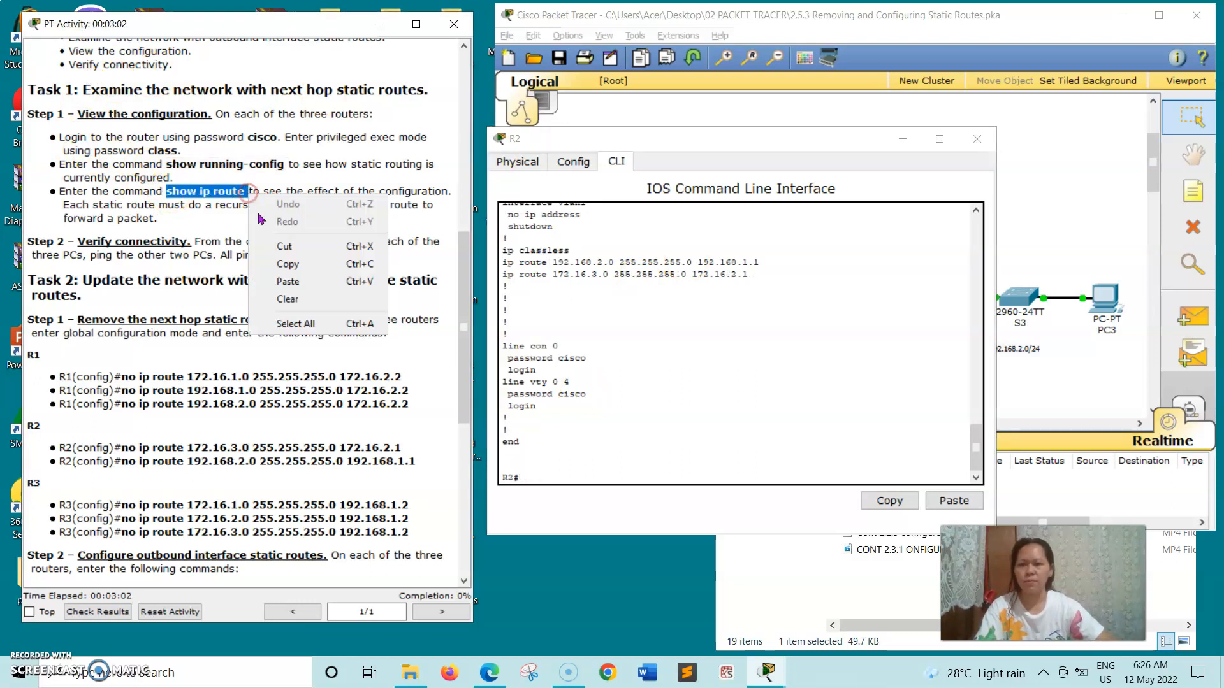
pyautogui.click(295, 266)
pyautogui.click(533, 471)
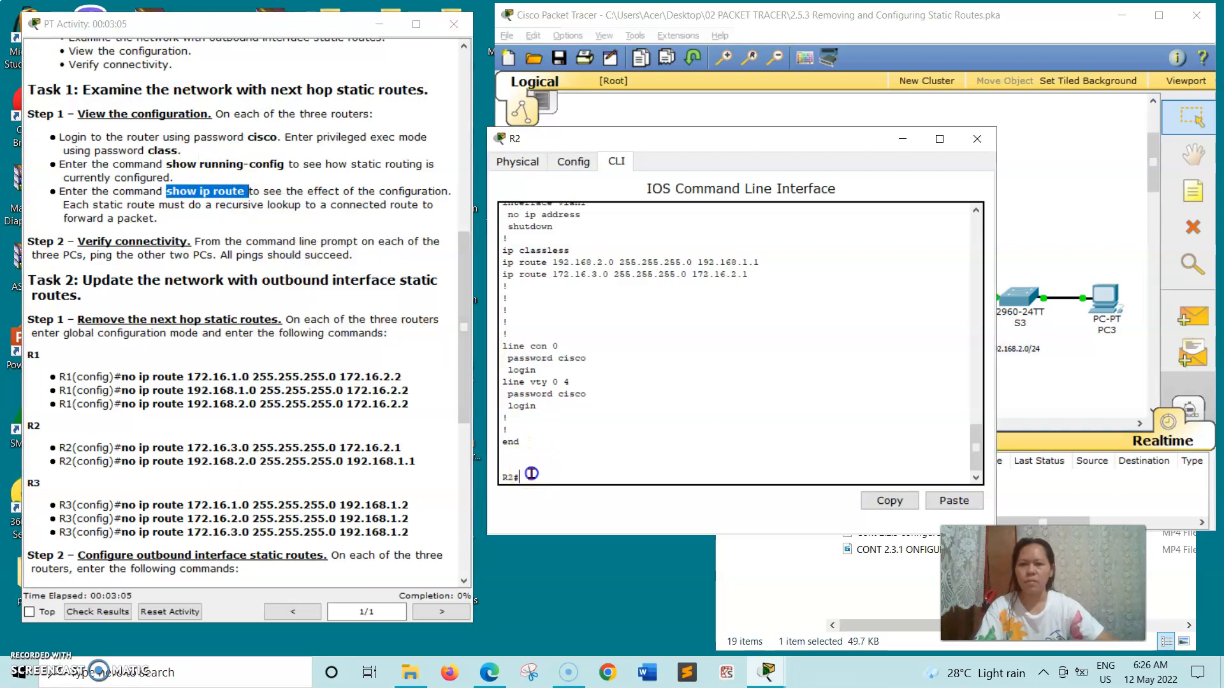
pyautogui.rightClick(531, 474)
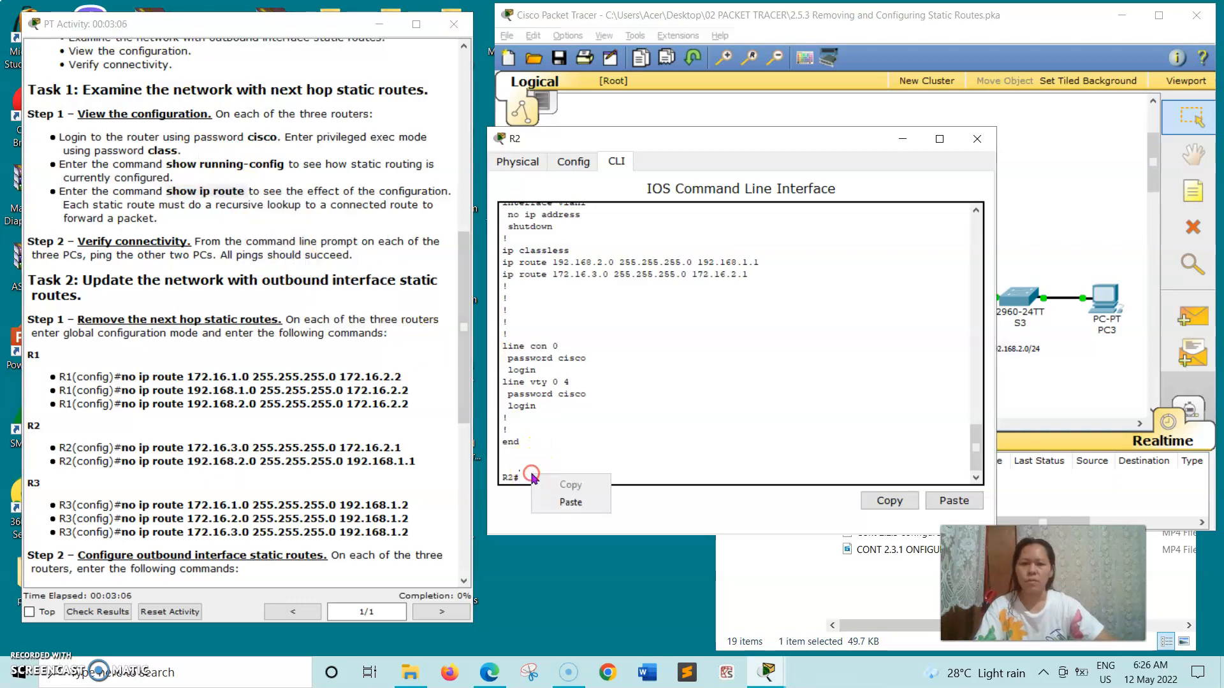
pyautogui.click(564, 504)
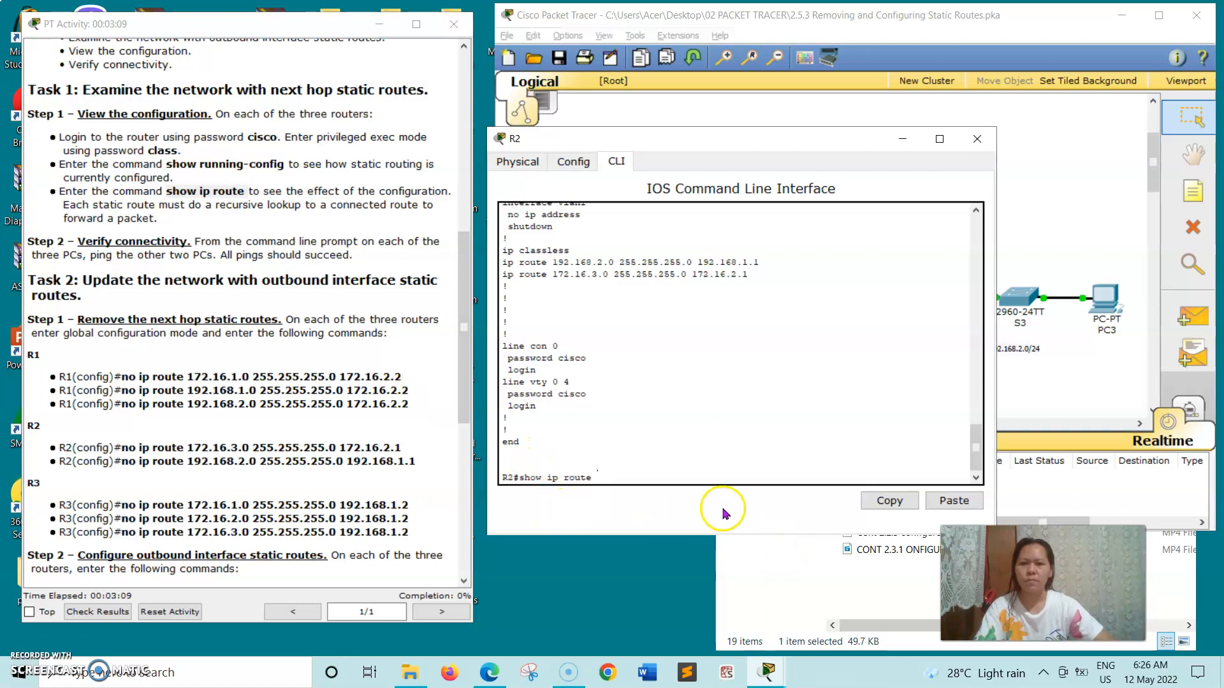
pyautogui.press('Return')
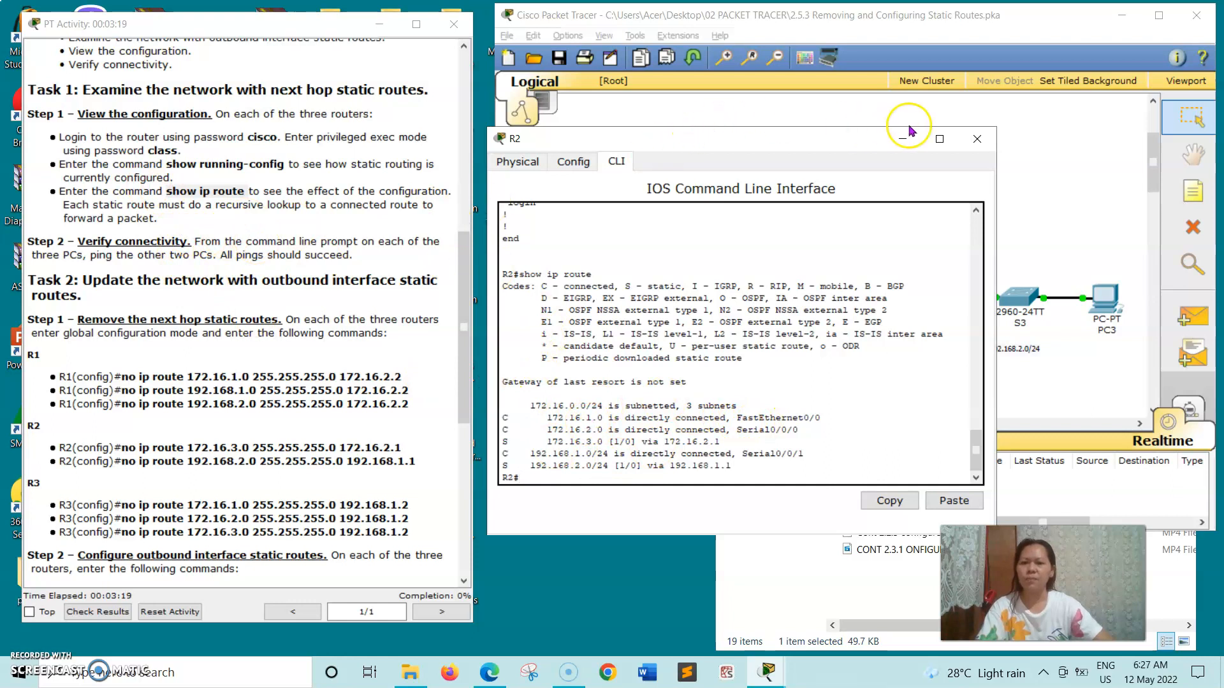
pyautogui.click(978, 140)
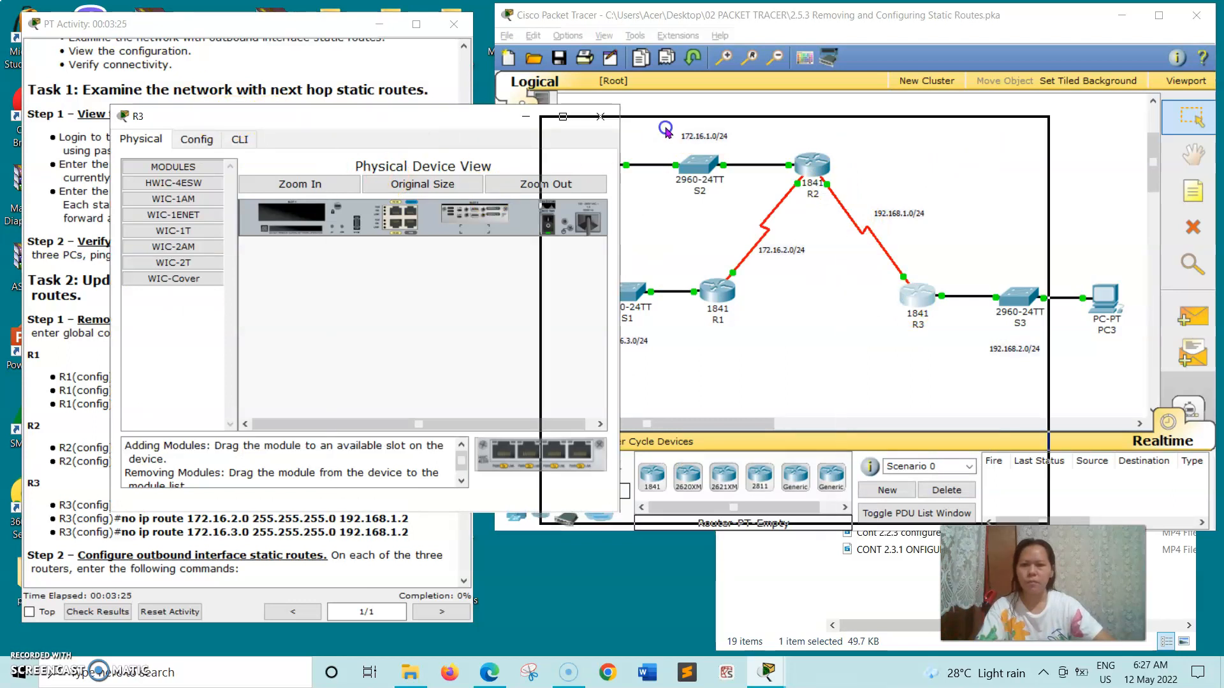
# Log into R3's console and enter privileged exec mode.
pyautogui.click(614, 146)
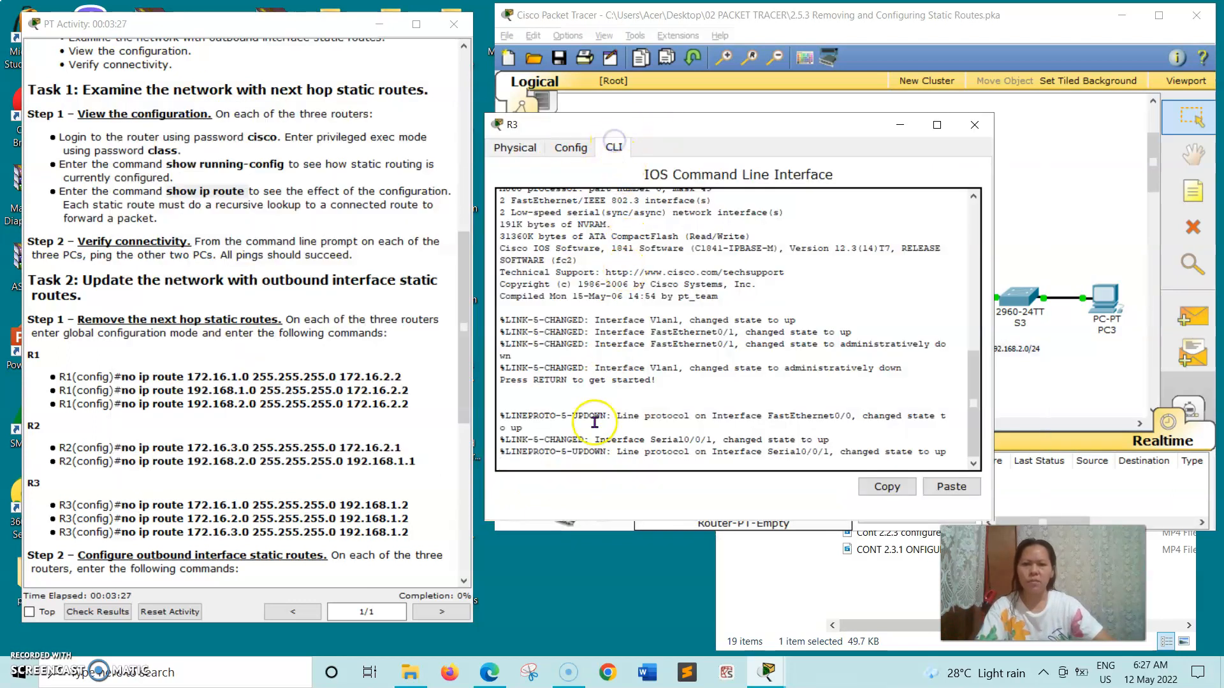
pyautogui.press('Return')
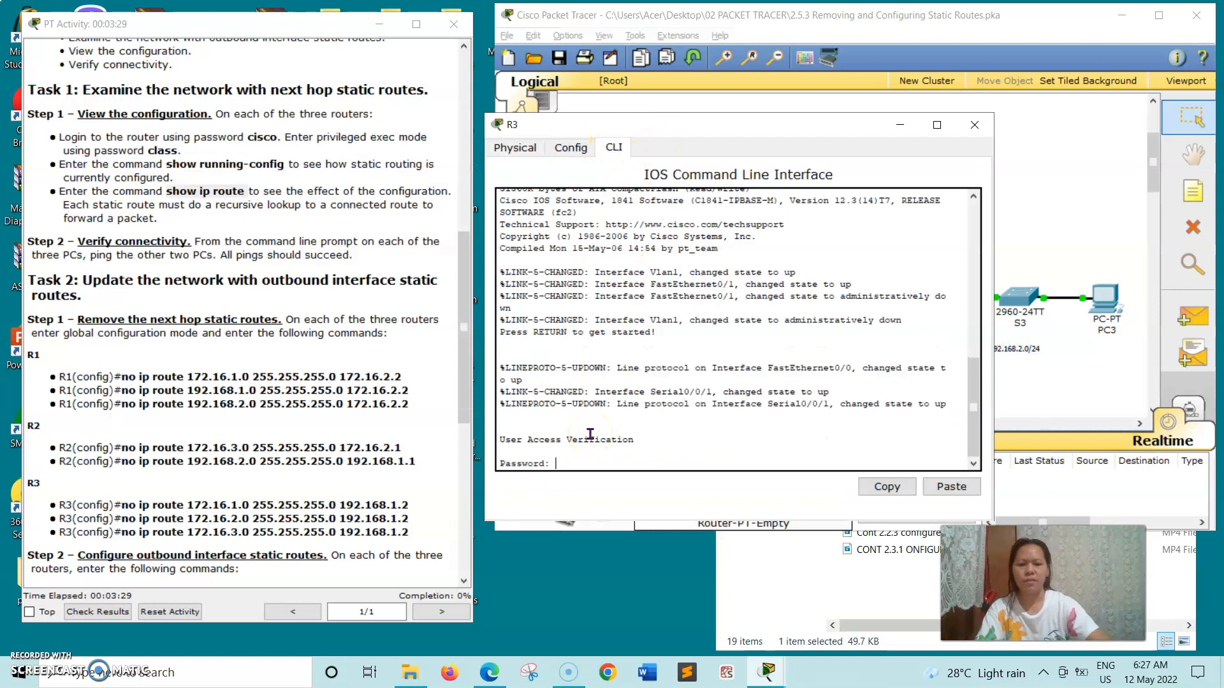
pyautogui.press('Return')
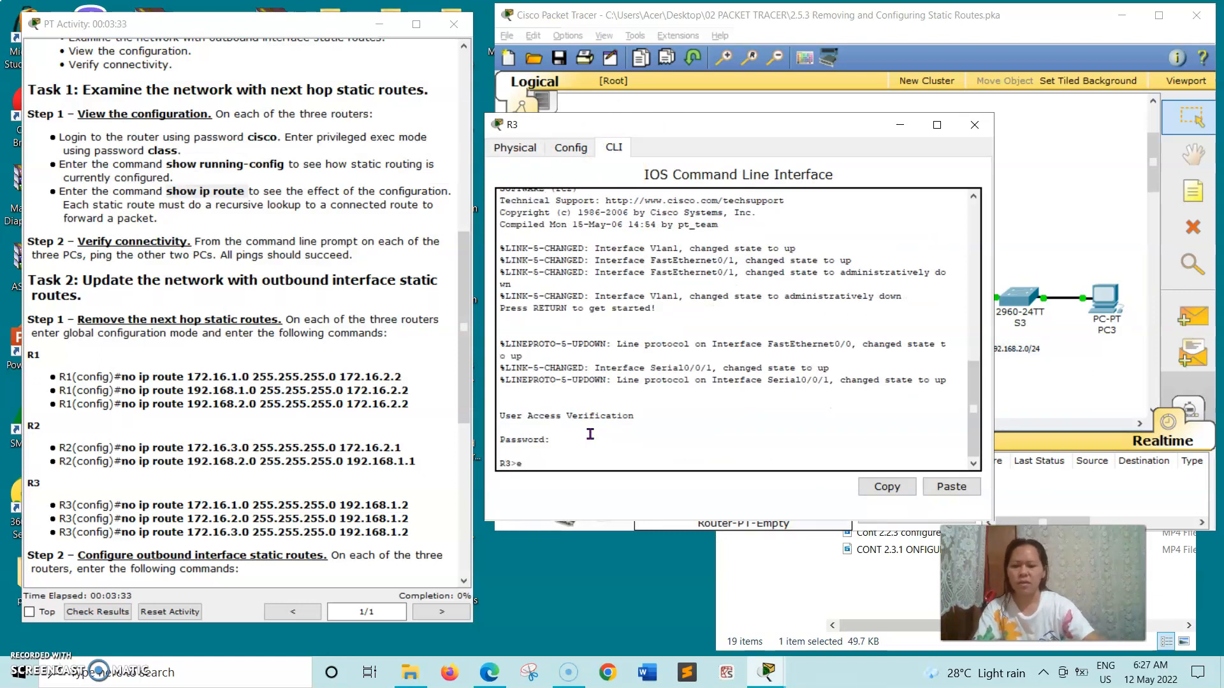
pyautogui.press('Return')
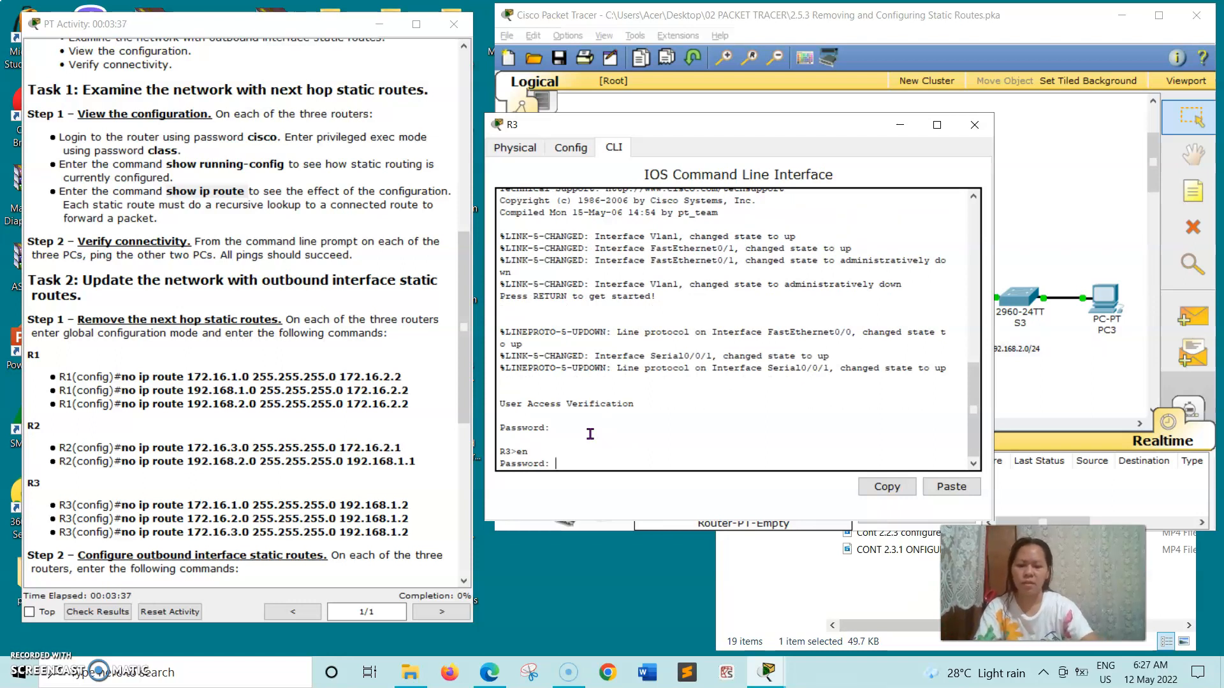
pyautogui.press('Return')
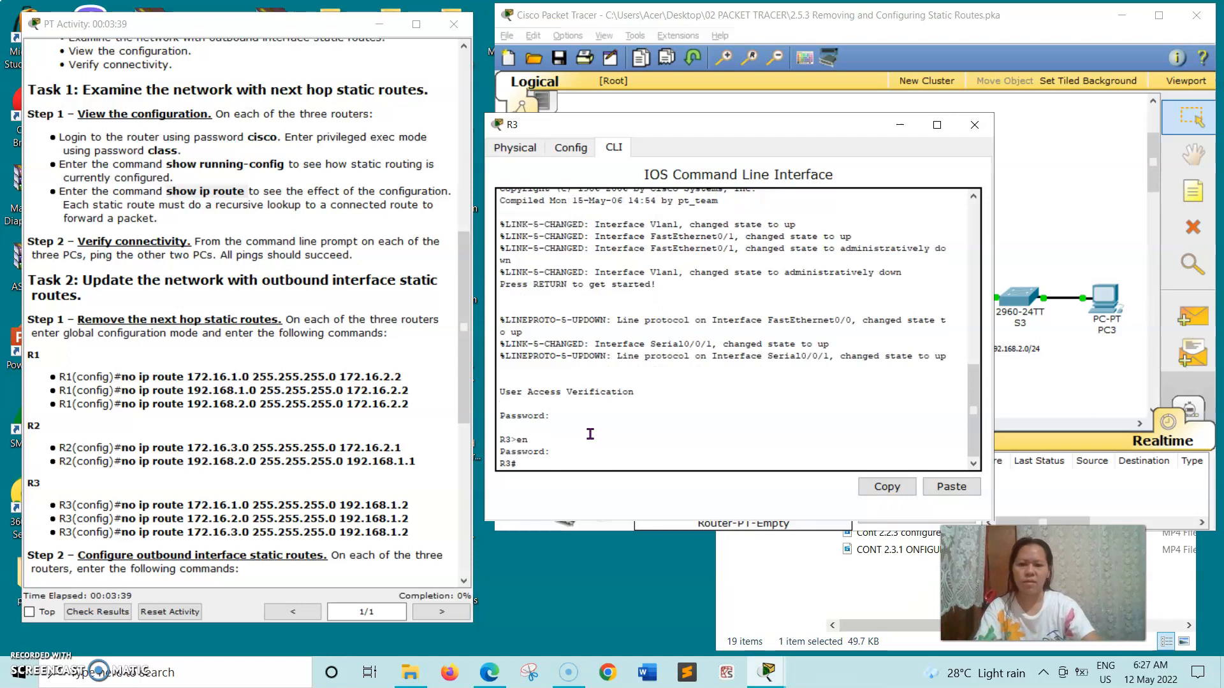
# Paste show running-config from the instructions and run it on R3.
pyautogui.click(173, 167)
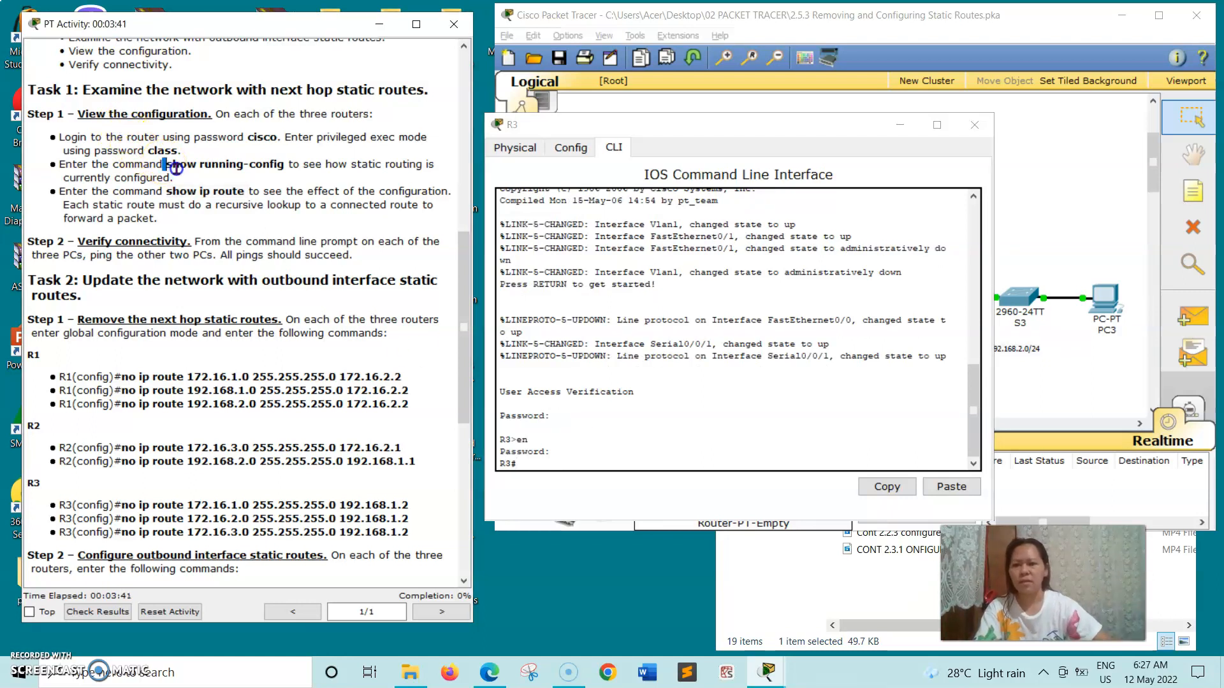
pyautogui.moveTo(228, 169); pyautogui.dragTo(278, 168)
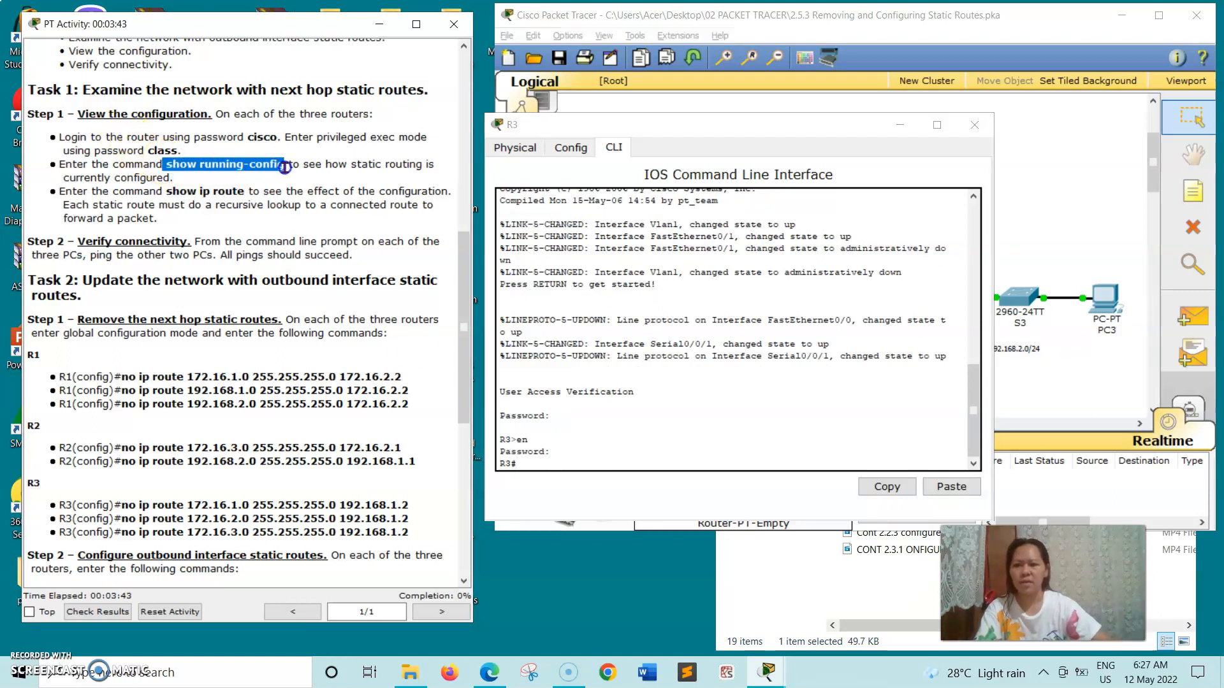
pyautogui.rightClick(285, 168)
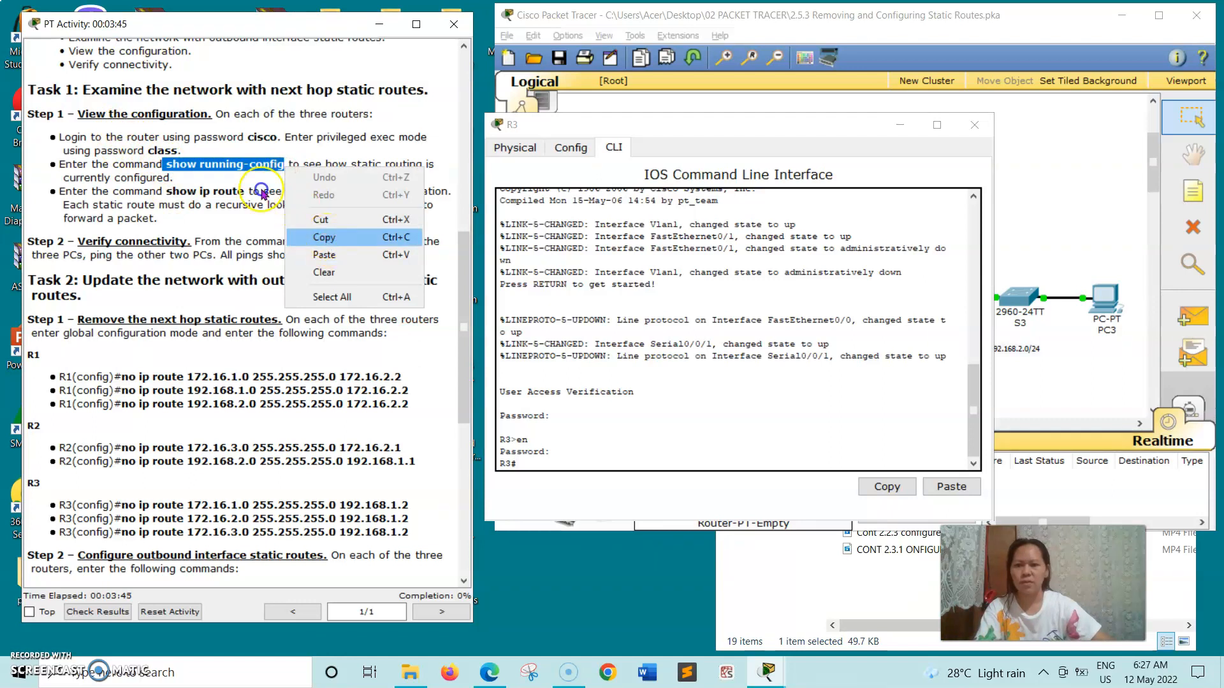
pyautogui.click(329, 254)
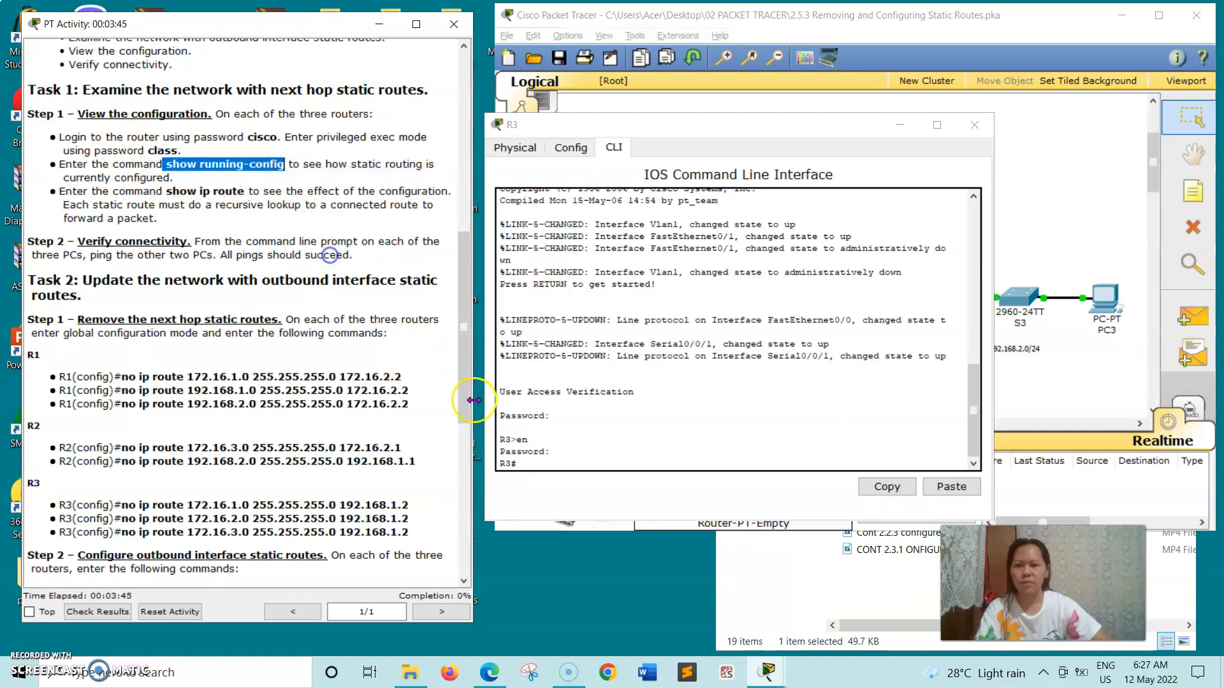
pyautogui.click(529, 461)
pyautogui.rightClick(529, 463)
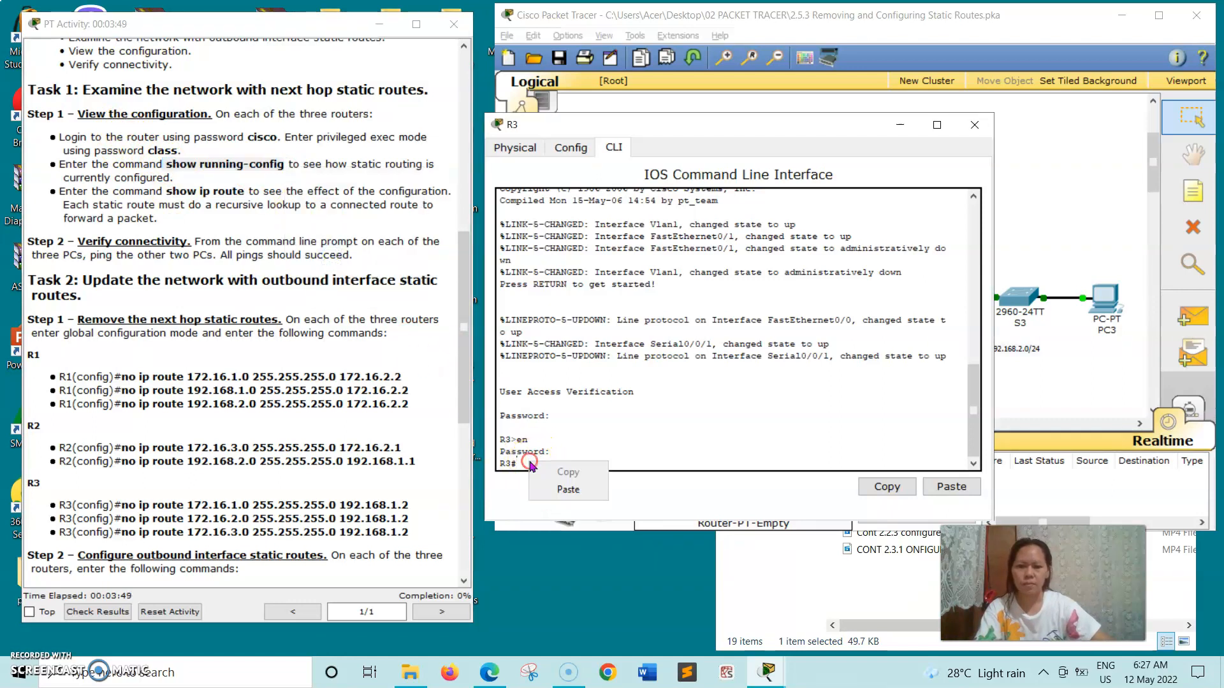
pyautogui.click(562, 489)
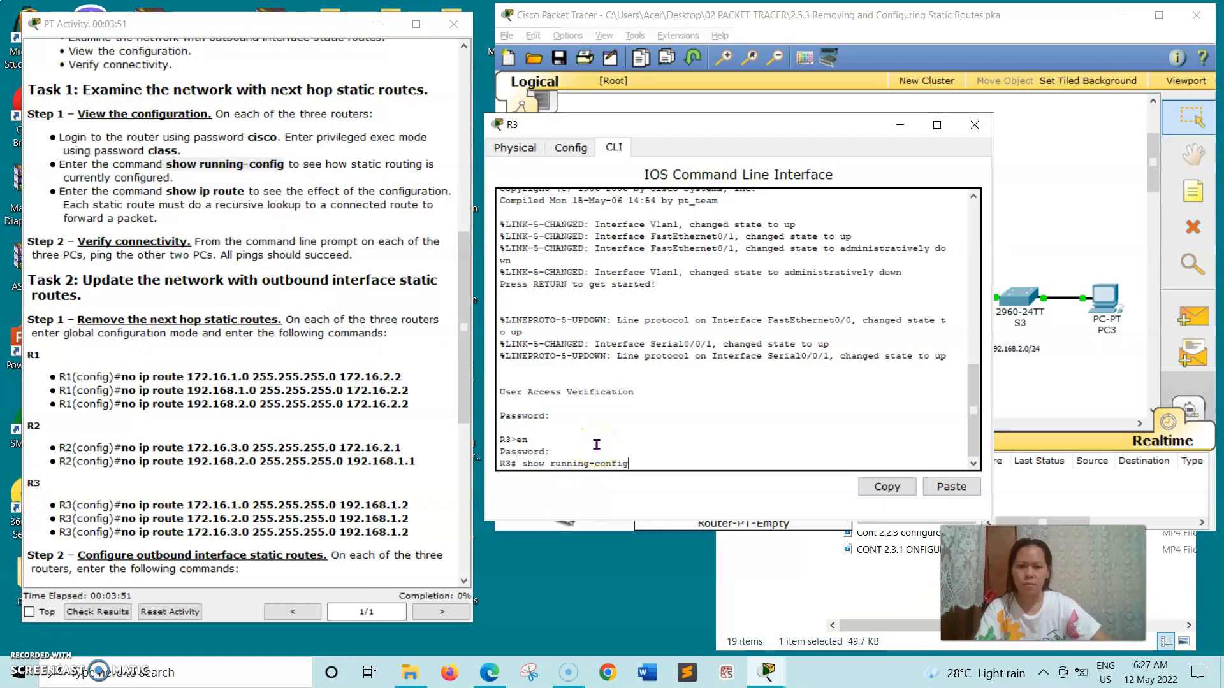
pyautogui.press('Return')
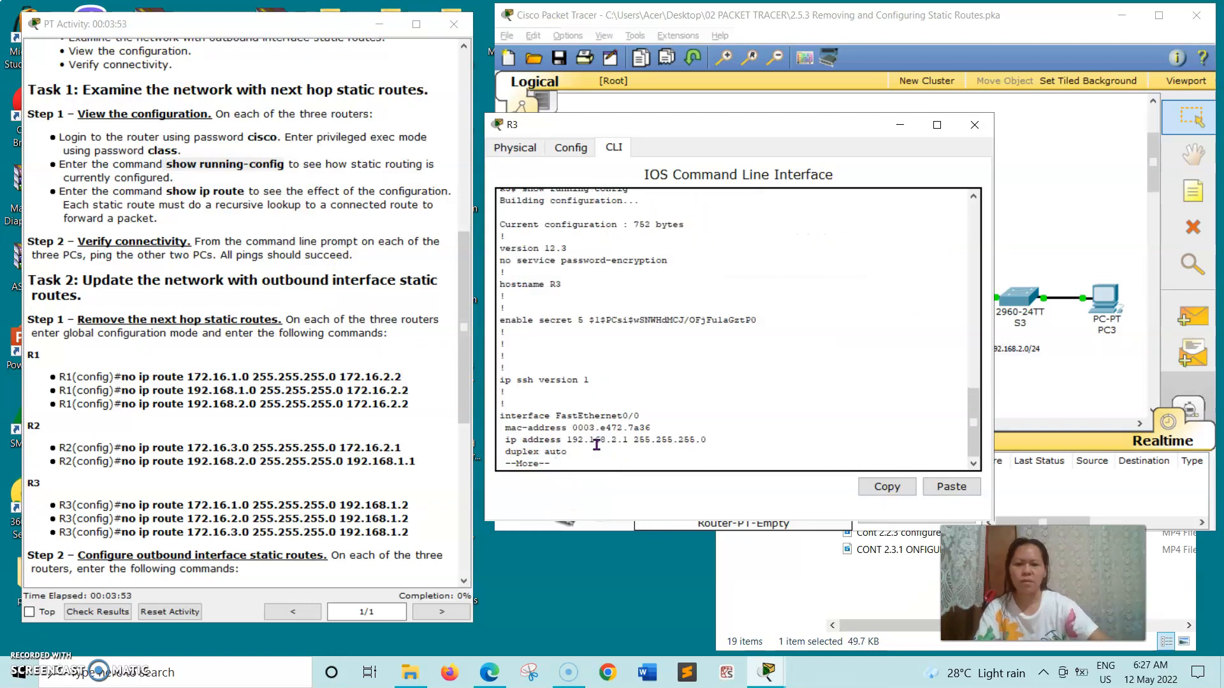
# Page through R3's configuration, show its three static routes via 192.168.1.2, and close R3.
pyautogui.press('Return')
pyautogui.press('Return')
pyautogui.press('Return')
pyautogui.press('Return')
pyautogui.press('Return')
pyautogui.press('Return')
pyautogui.press('Return')
pyautogui.press('Return')
pyautogui.press('Return')
pyautogui.press('Return')
pyautogui.press('Return')
pyautogui.press('Return')
pyautogui.press('Return')
pyautogui.press('Return')
pyautogui.press('Return')
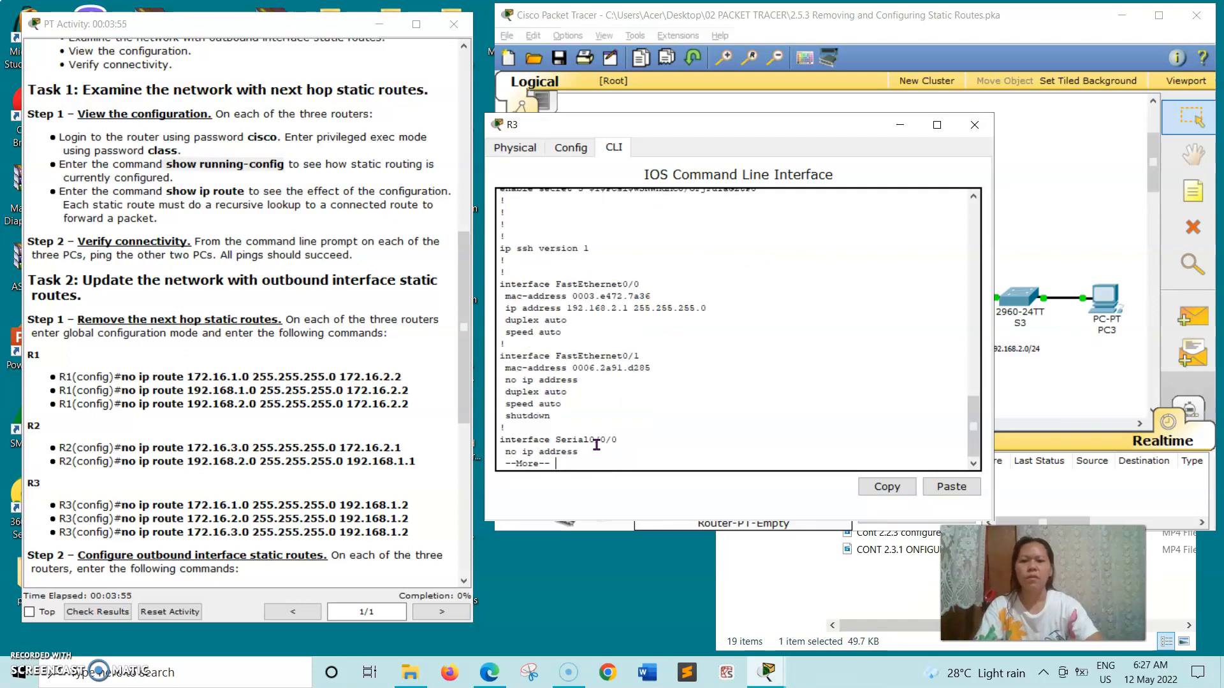
pyautogui.press('Return')
pyautogui.press('Return')
pyautogui.press('Return')
pyautogui.press('Return')
pyautogui.press('Return')
pyautogui.press('Return')
pyautogui.press('Return')
pyautogui.press('Return')
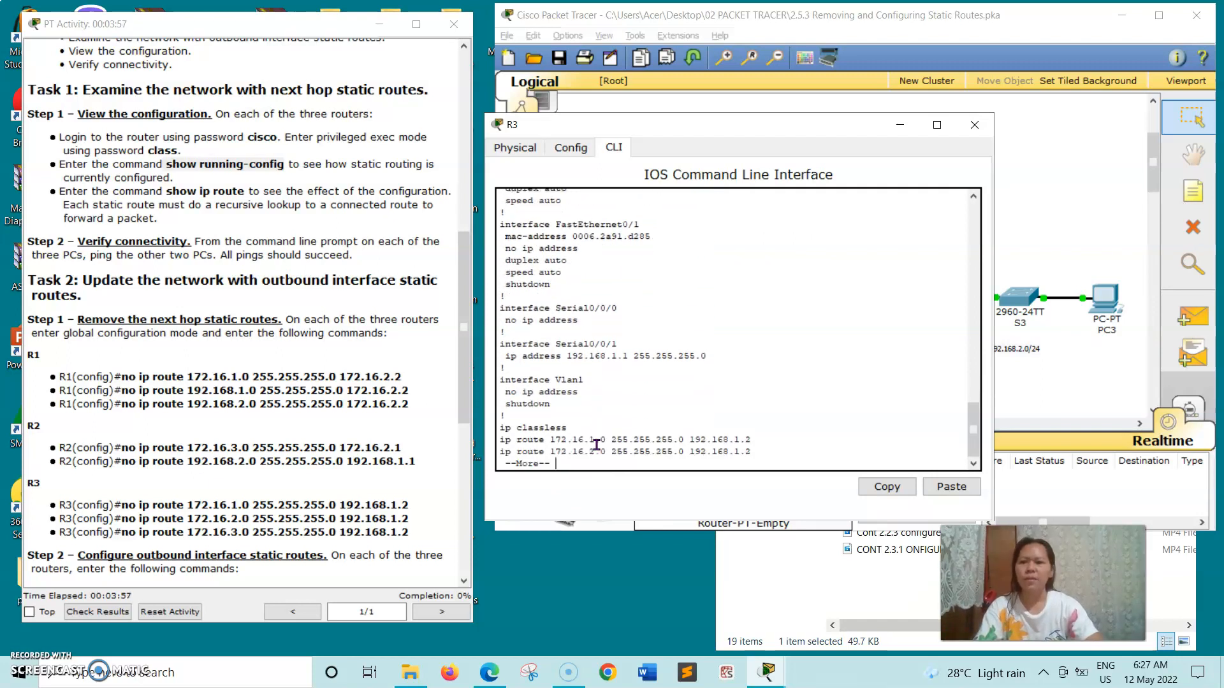
pyautogui.press('Return')
pyautogui.press('Return')
pyautogui.press('Return')
pyautogui.press('Return')
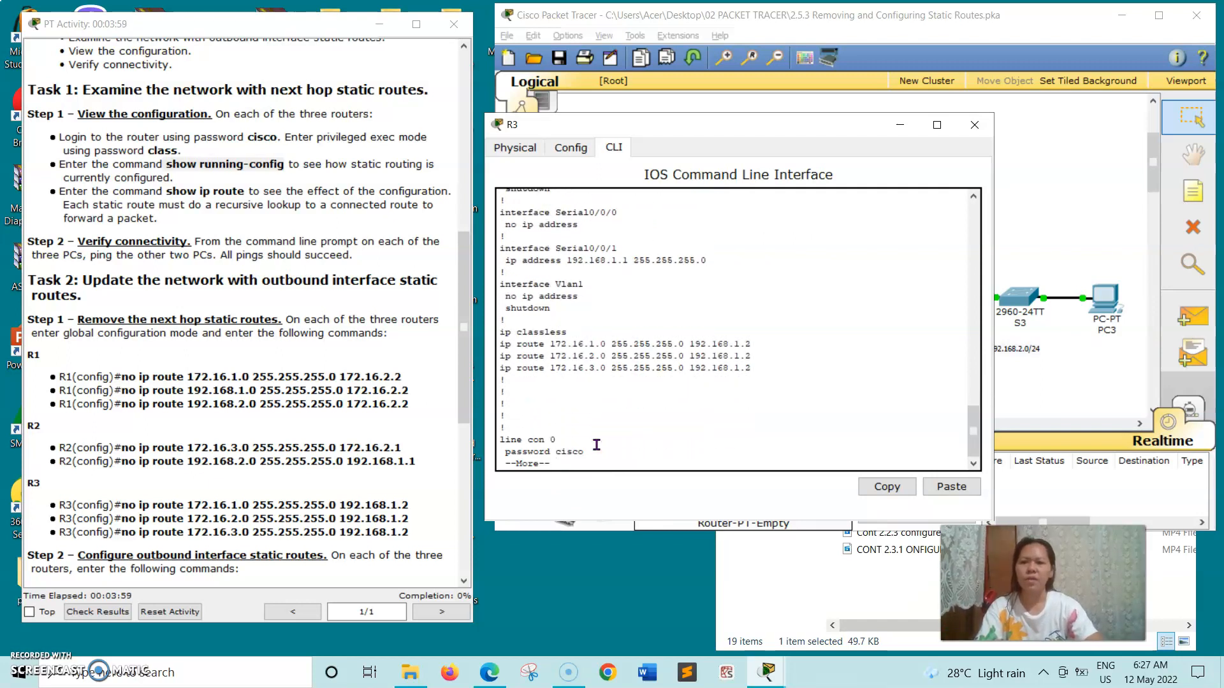
pyautogui.press('Return')
pyautogui.press('Return')
pyautogui.press('Return')
pyautogui.press('Return')
pyautogui.press('Return')
pyautogui.press('Return')
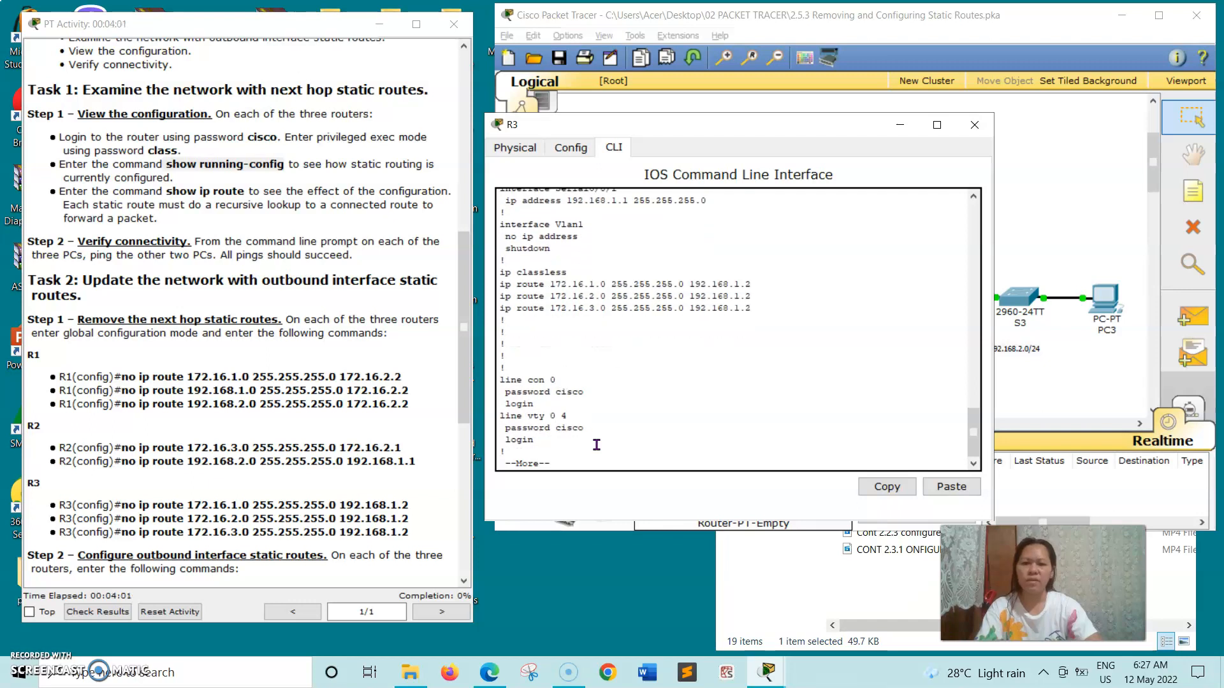
pyautogui.press('Return')
pyautogui.press('Return')
pyautogui.press('Return')
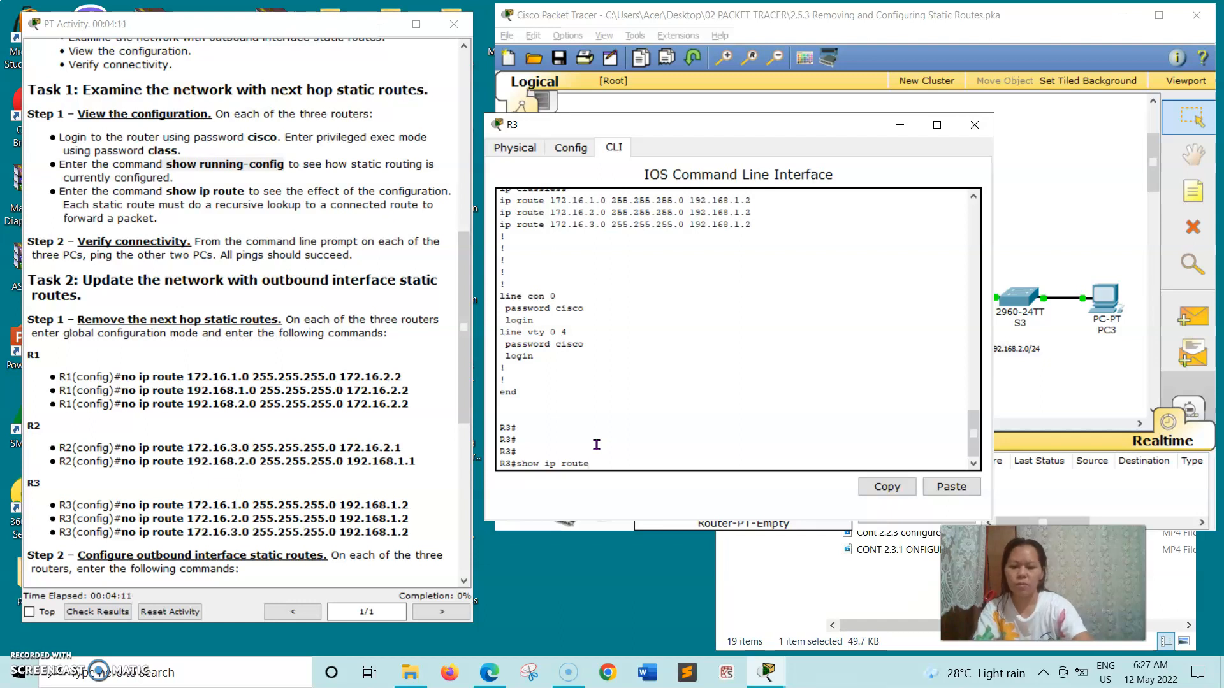
pyautogui.press('Return')
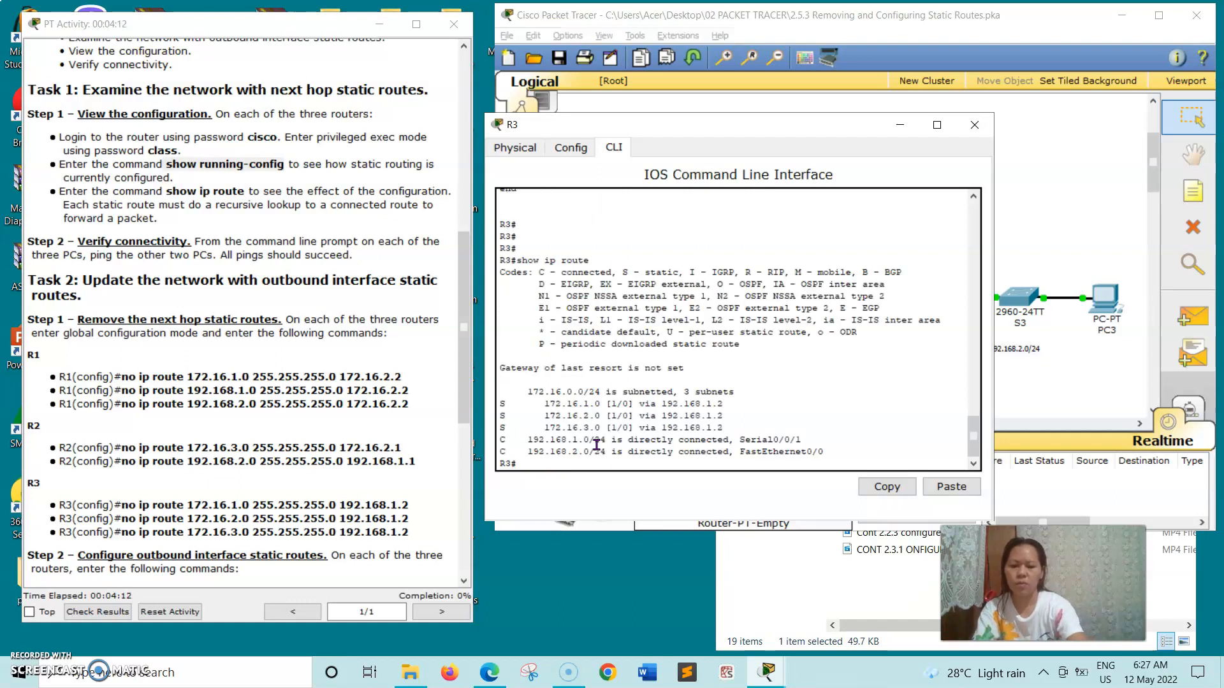
pyautogui.click(985, 126)
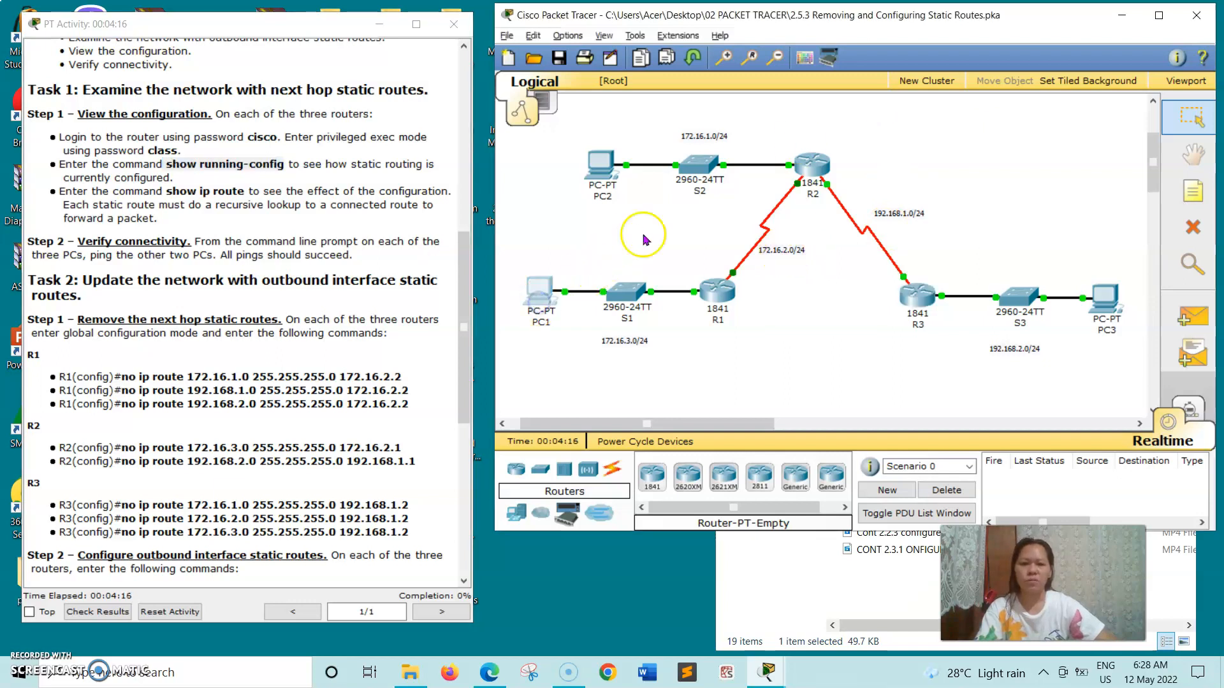
# Open PC1's Desktop Command Prompt.
pyautogui.click(539, 293)
pyautogui.moveTo(444, 143); pyautogui.dragTo(793, 98)
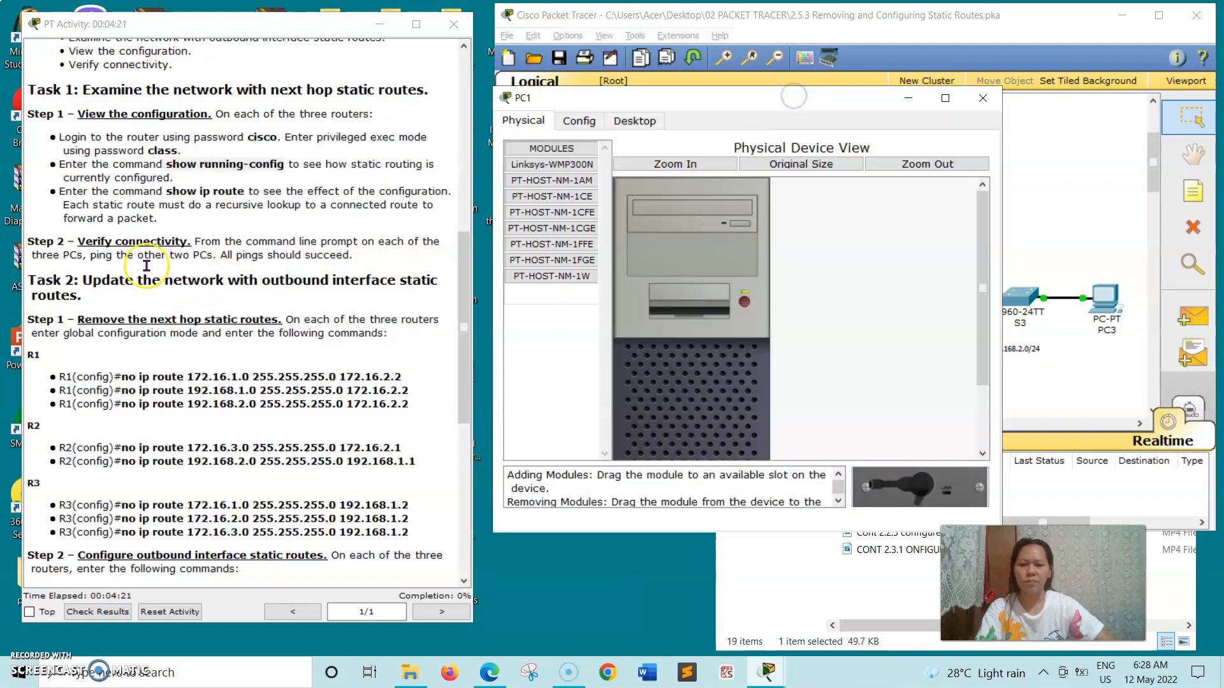
pyautogui.click(642, 126)
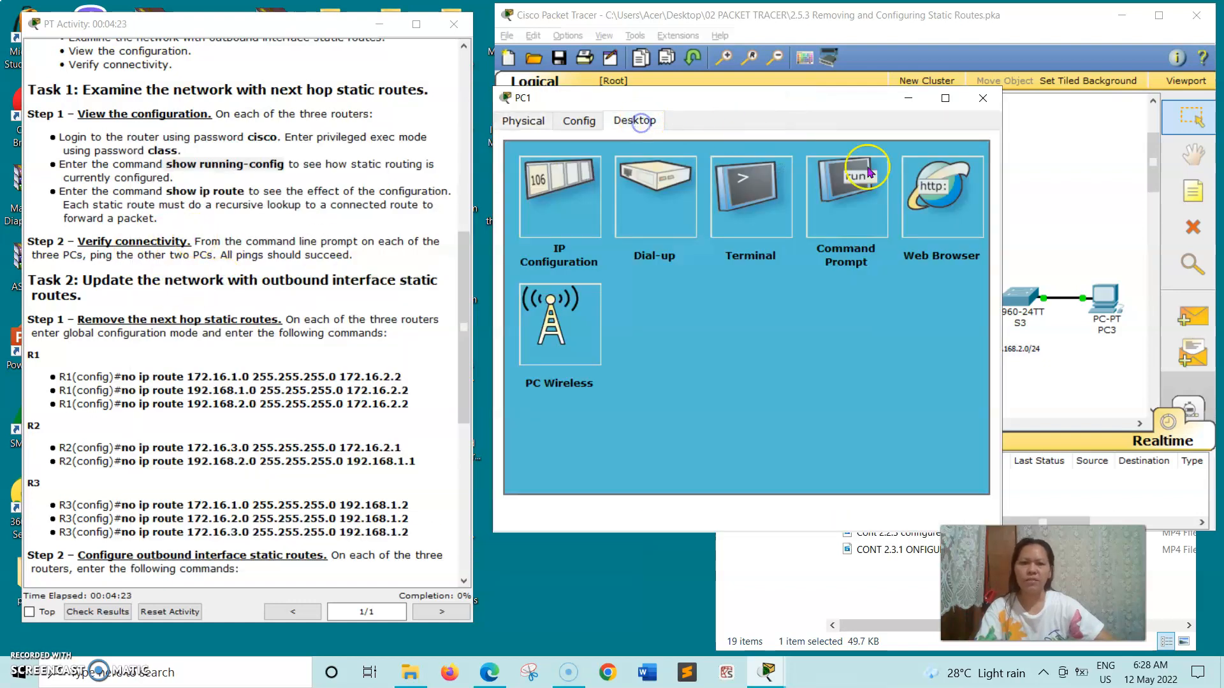
pyautogui.click(832, 247)
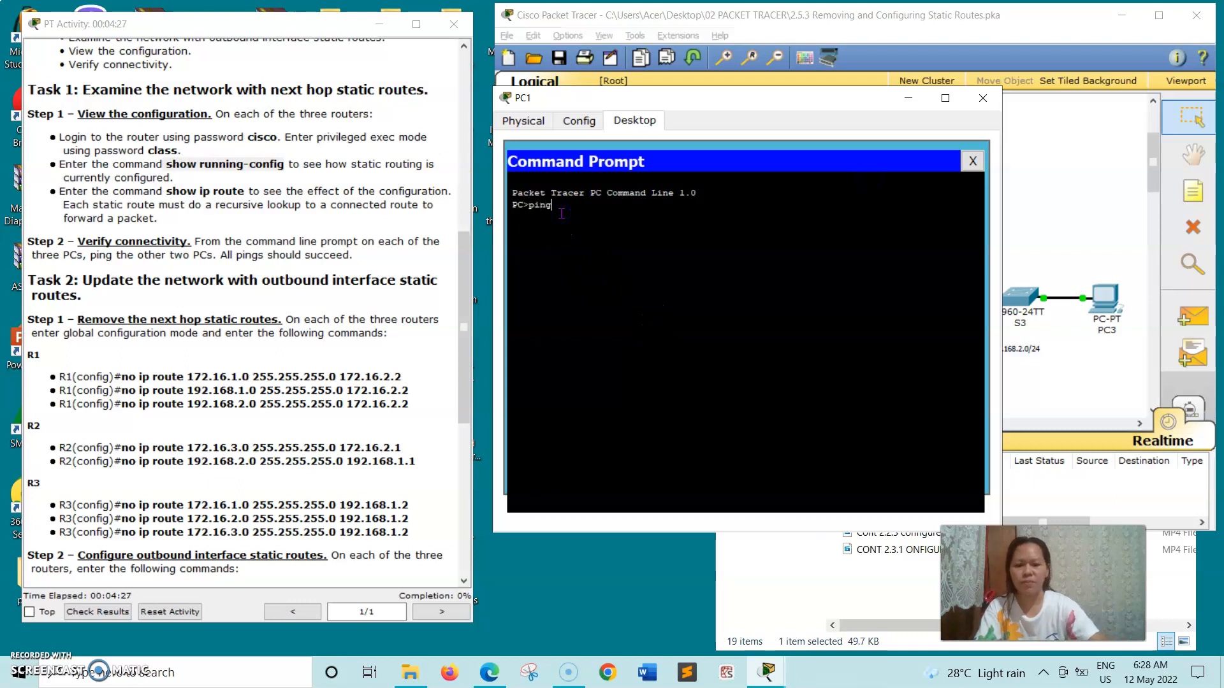
# Ping 172.16.3.10 from PC1, getting 4 of 4 replies, then close PC1's window.
pyautogui.scroll(3, 220, 118)
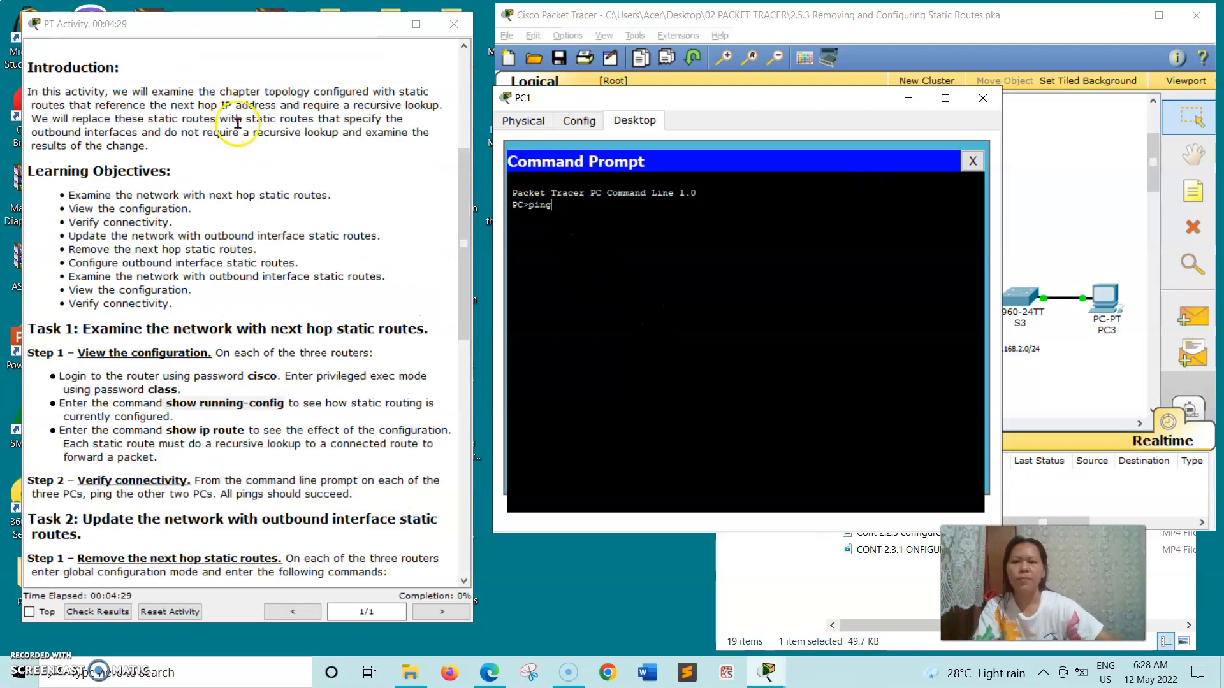
pyautogui.scroll(4, 245, 127)
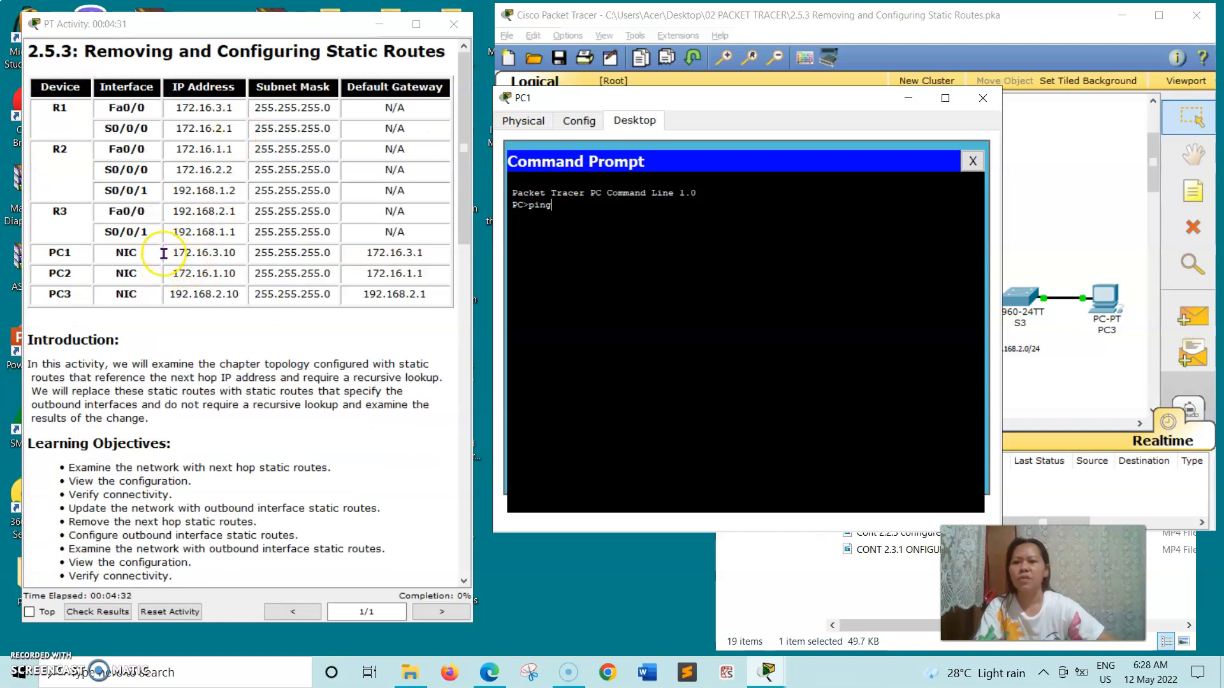
pyautogui.click(175, 250)
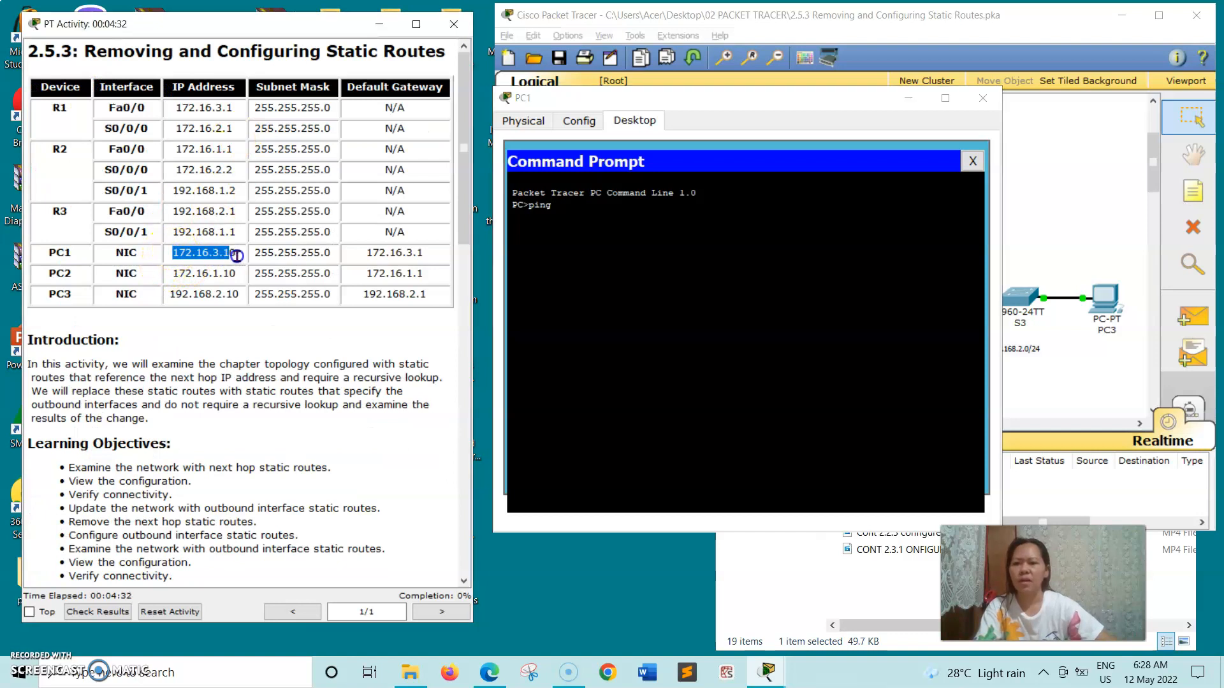
pyautogui.rightClick(242, 255)
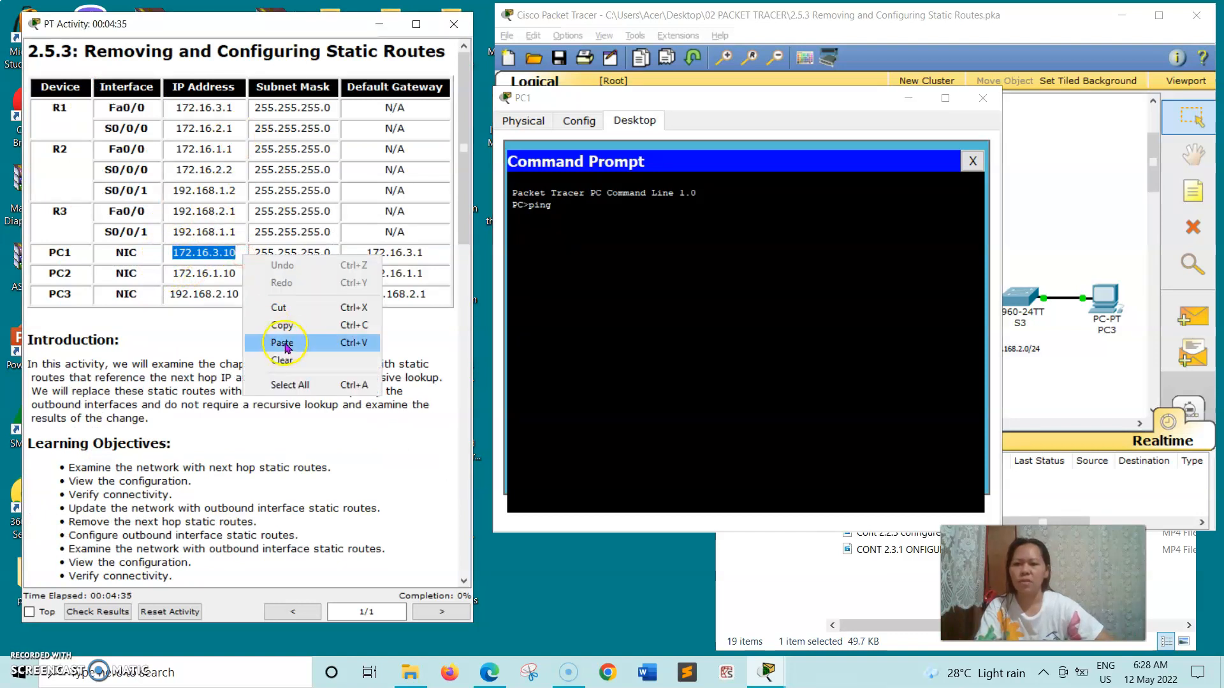
pyautogui.click(292, 326)
pyautogui.click(585, 213)
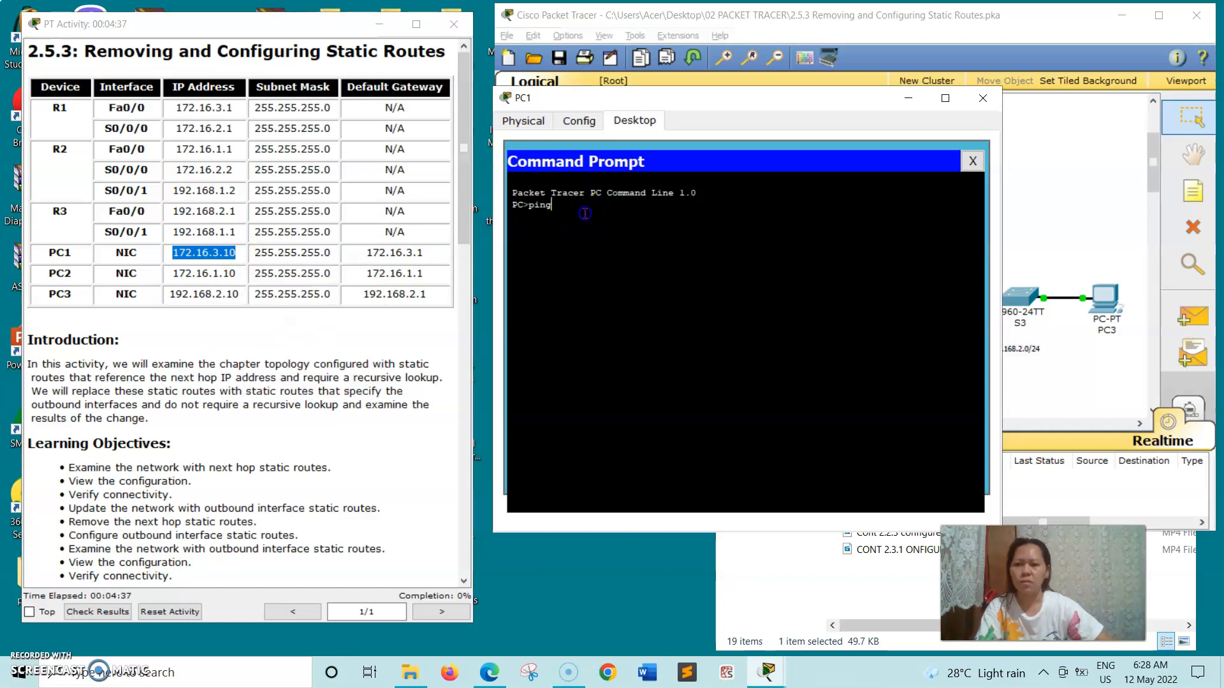
pyautogui.rightClick(579, 214)
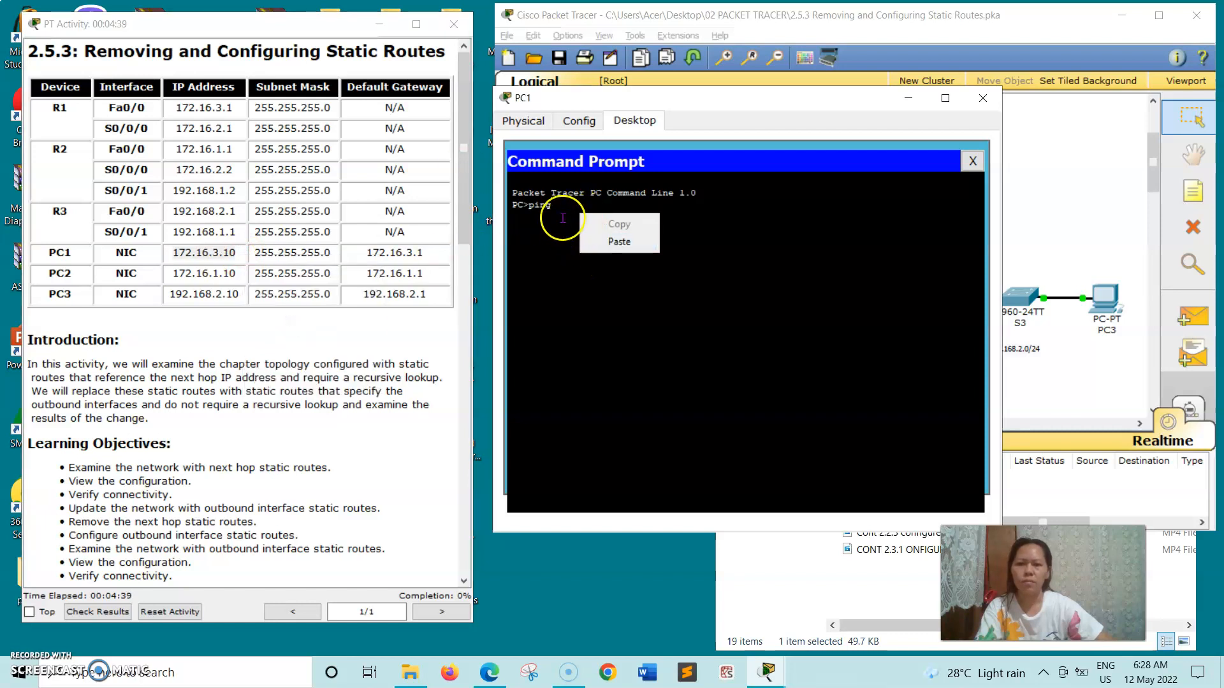
pyautogui.click(563, 213)
pyautogui.rightClick(567, 205)
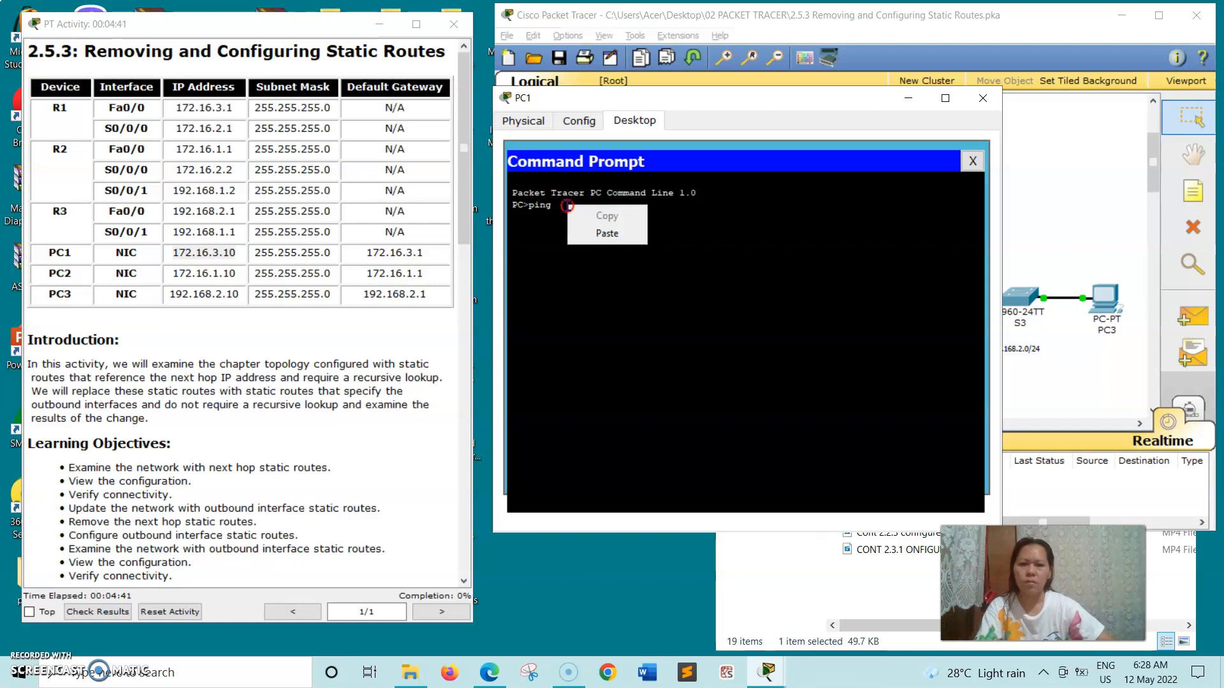
pyautogui.click(598, 231)
pyautogui.press('Return')
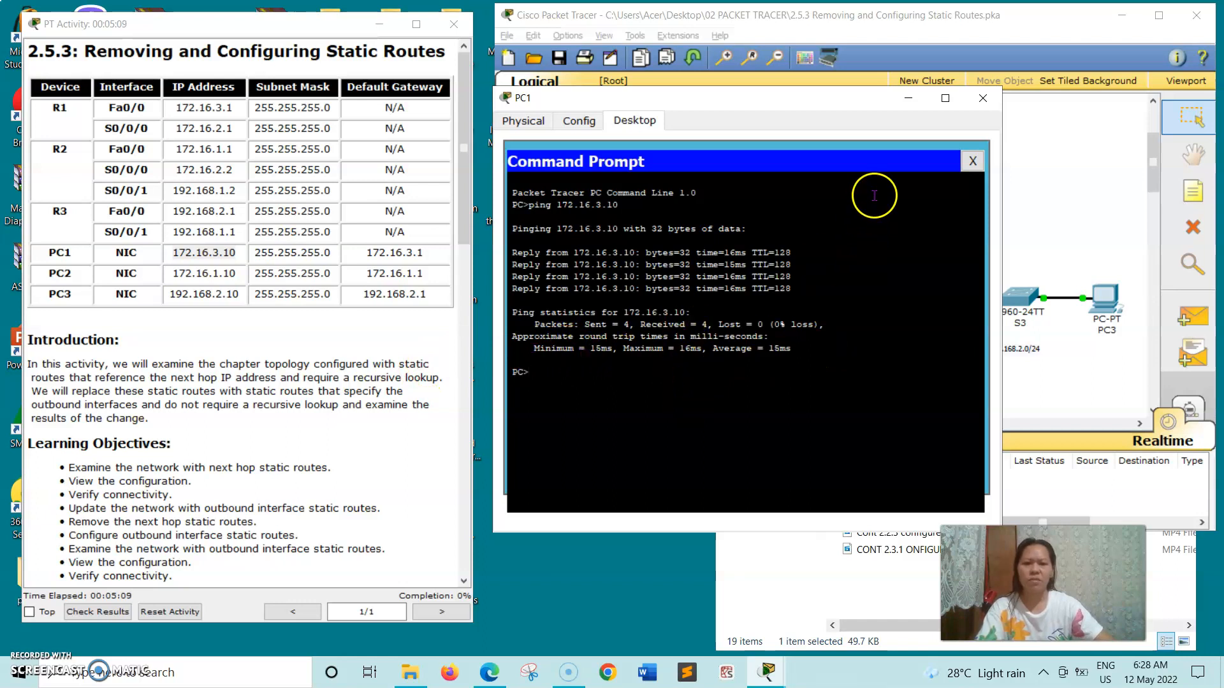
pyautogui.click(982, 98)
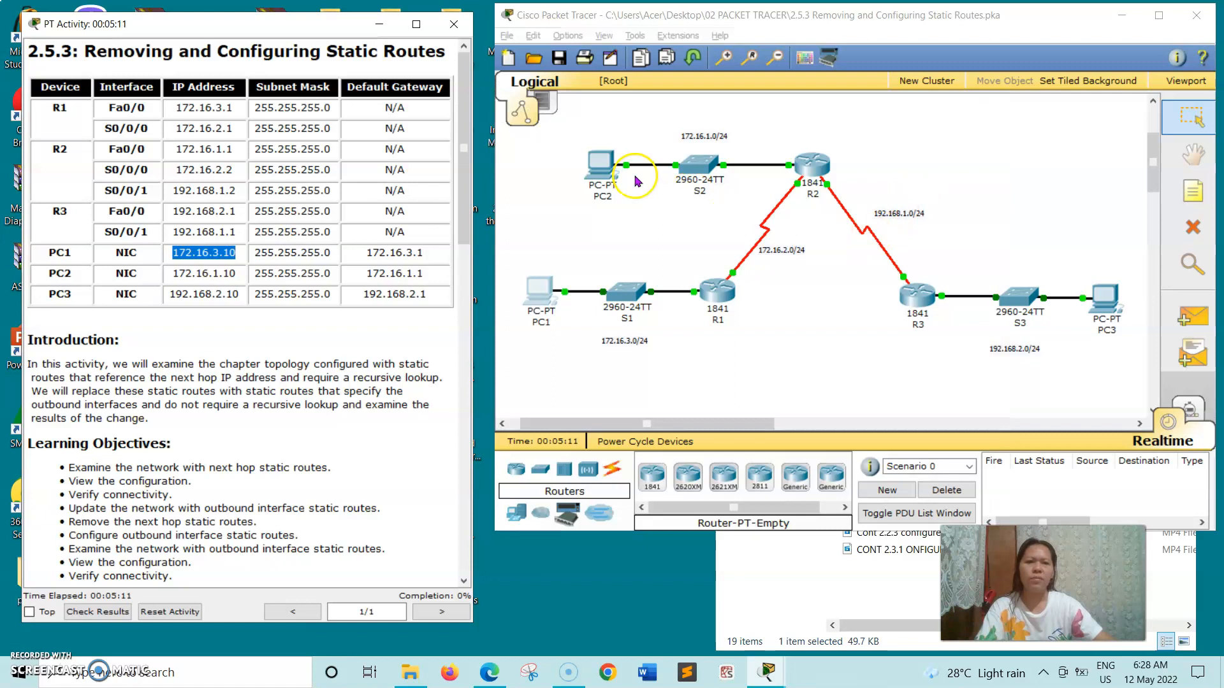
# Open PC2's Desktop Command Prompt.
pyautogui.click(595, 165)
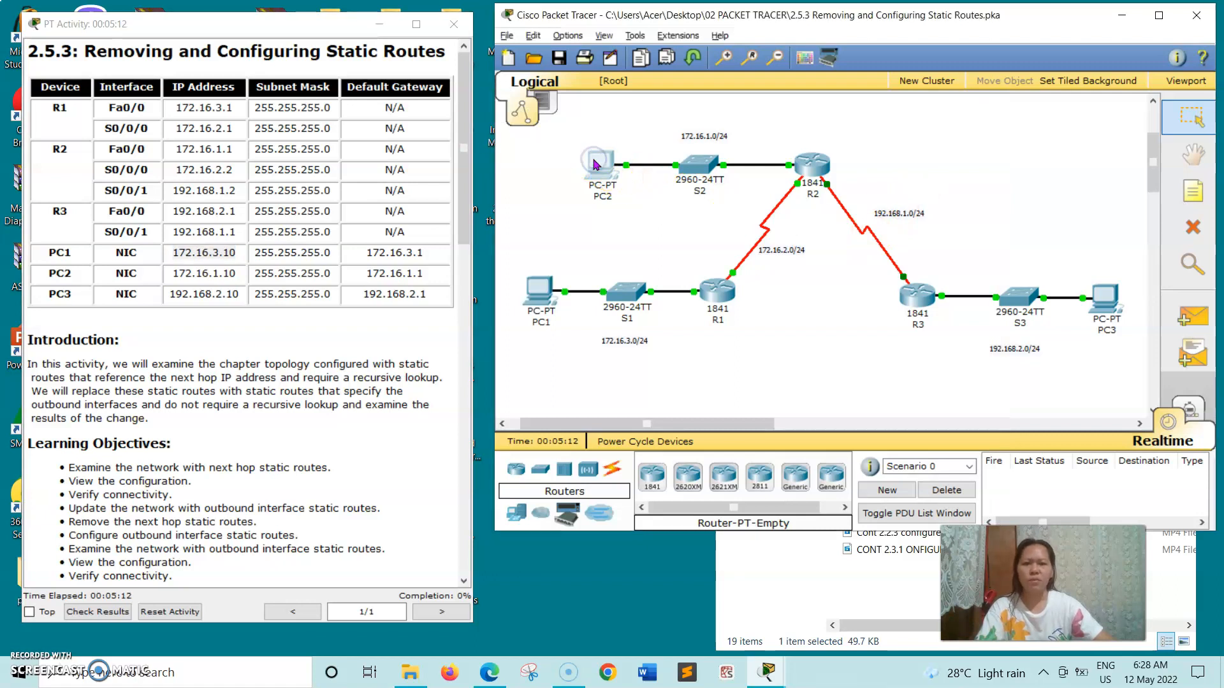
pyautogui.click(293, 181)
pyautogui.moveTo(384, 157); pyautogui.dragTo(730, 164)
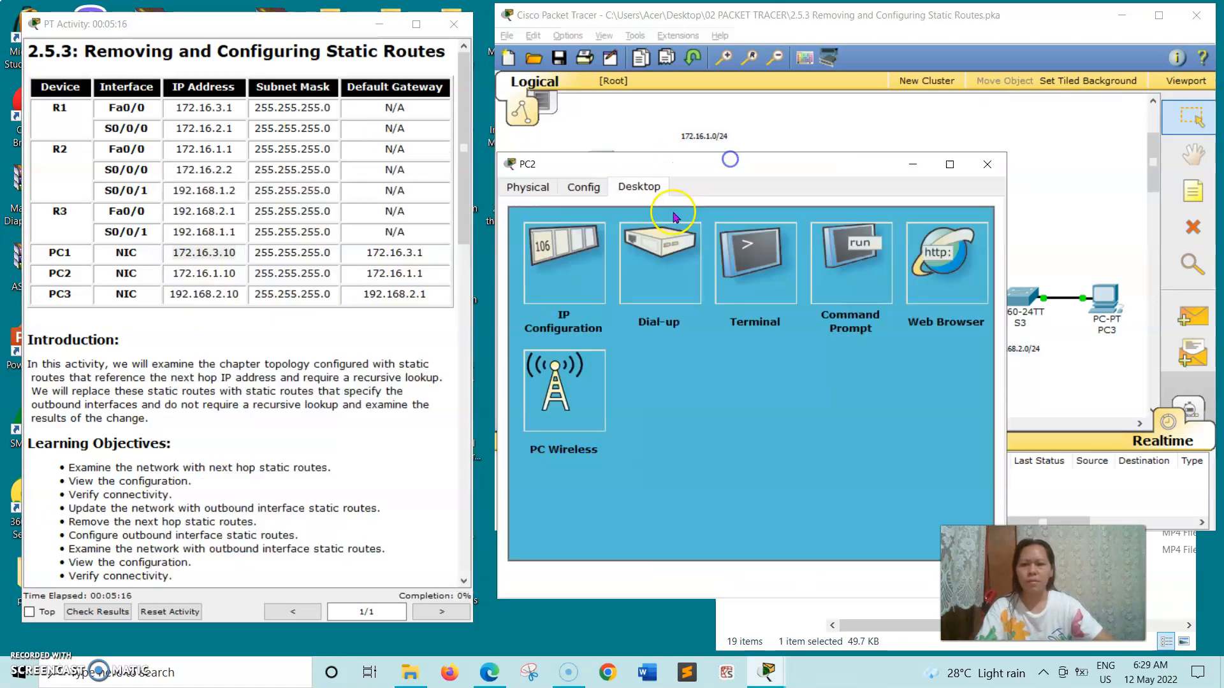
pyautogui.click(874, 250)
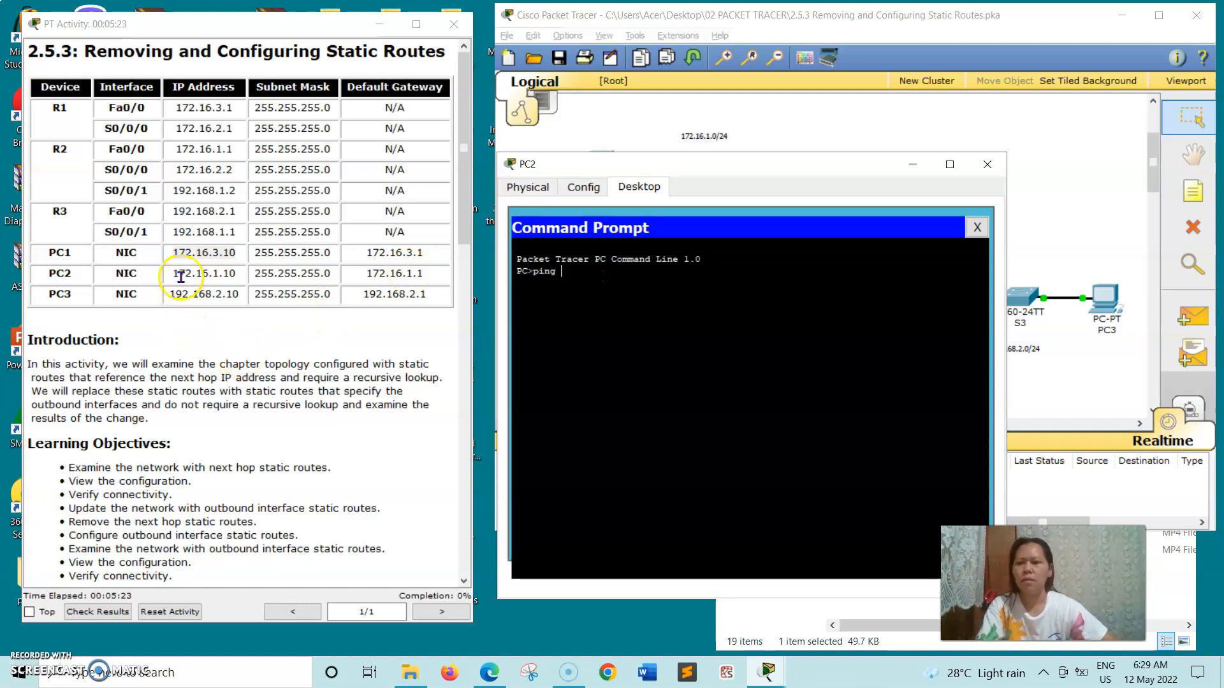
# Ping 172.16.1.10 from PC2 with 0% loss, then close PC2's window.
pyautogui.moveTo(172, 276); pyautogui.dragTo(229, 276)
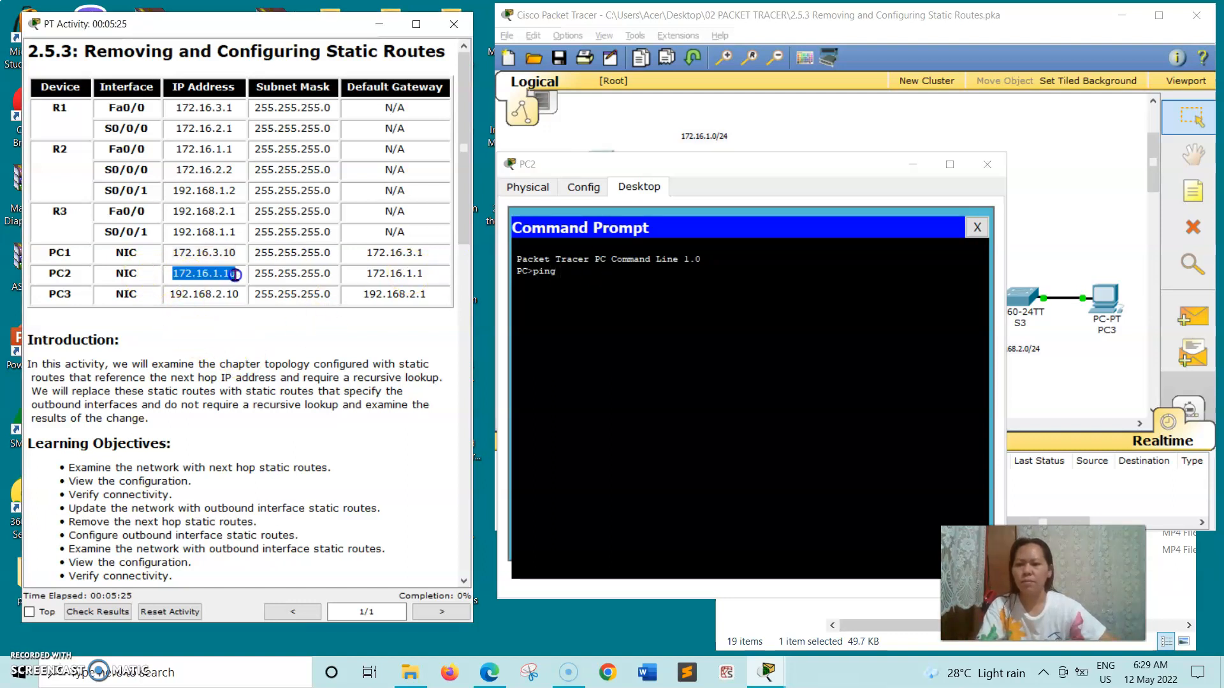
pyautogui.rightClick(237, 274)
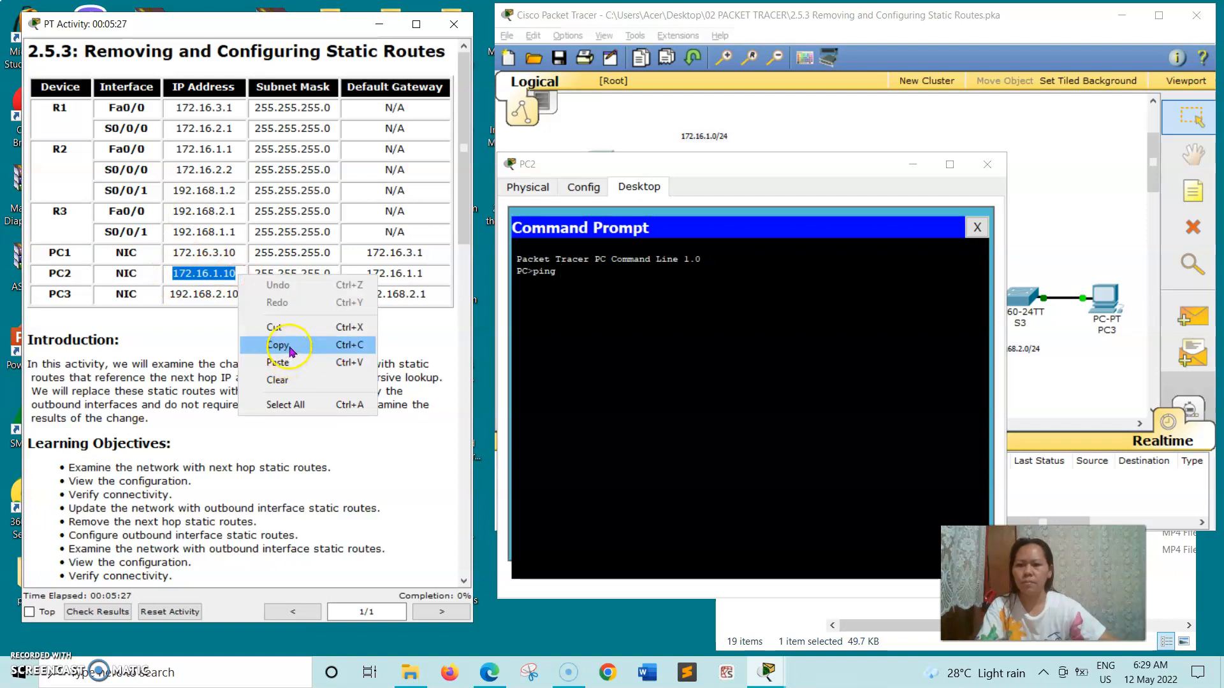
pyautogui.click(304, 339)
pyautogui.click(620, 273)
pyautogui.rightClick(620, 273)
pyautogui.click(624, 296)
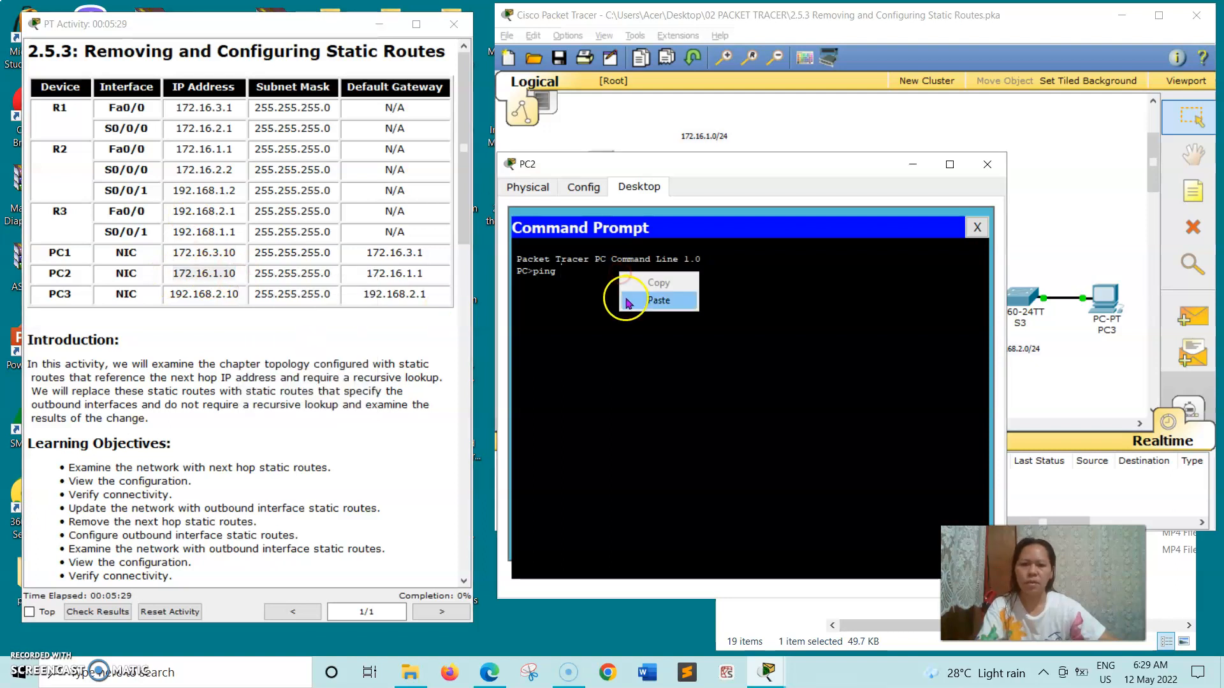
pyautogui.press('Return')
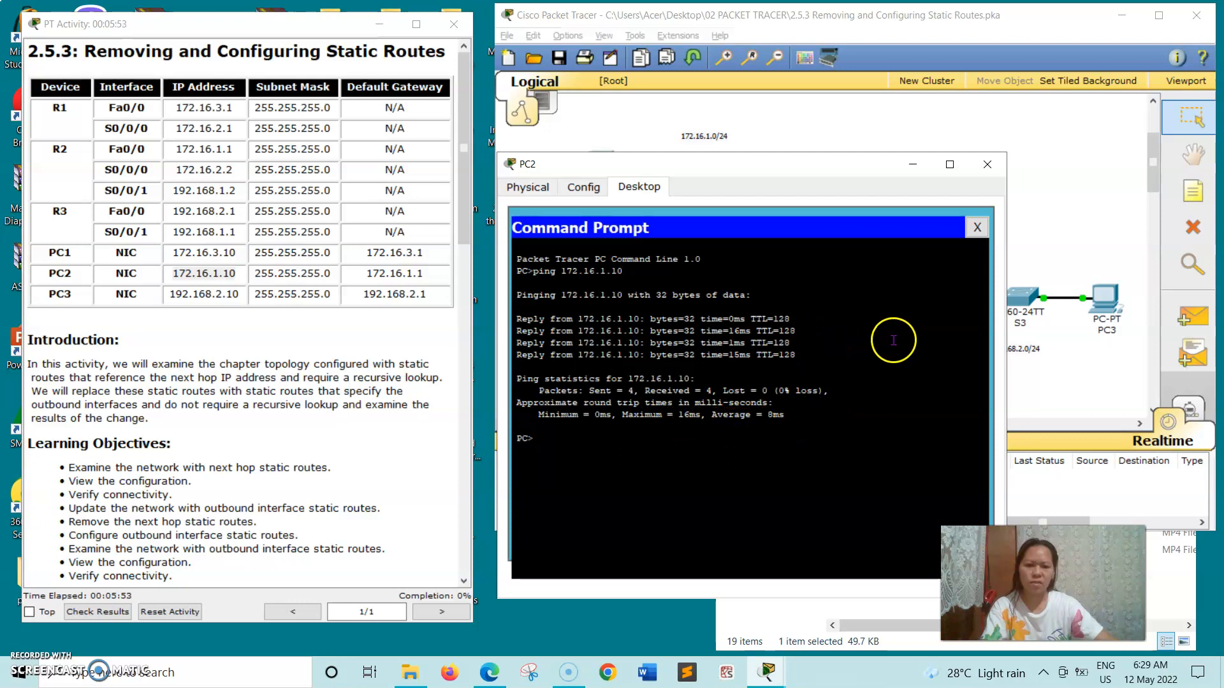
pyautogui.click(988, 173)
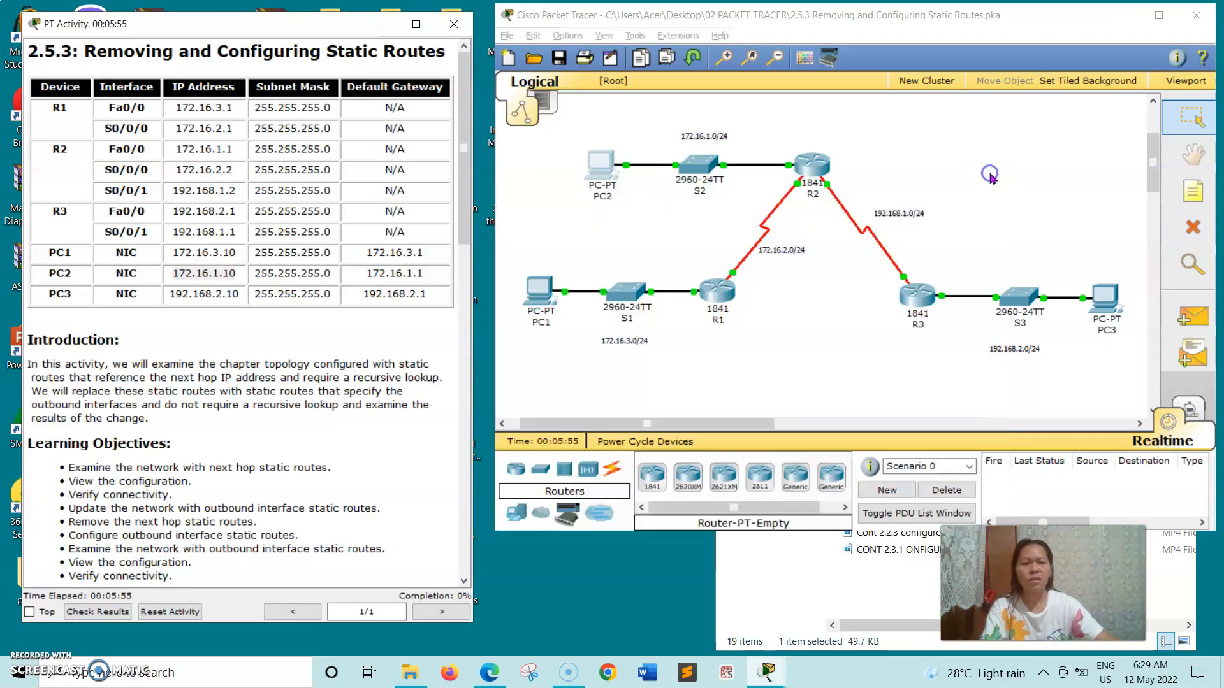
# Open PC3's Desktop Command Prompt.
pyautogui.click(1108, 310)
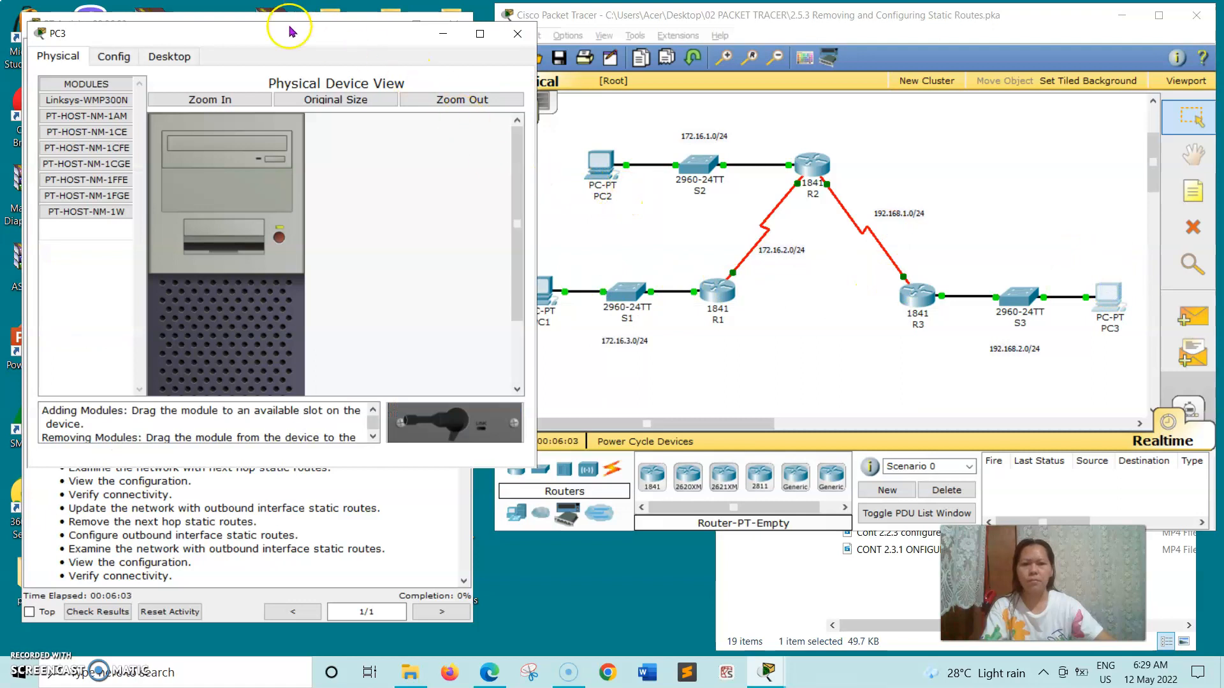
pyautogui.moveTo(376, 40); pyautogui.dragTo(640, 37)
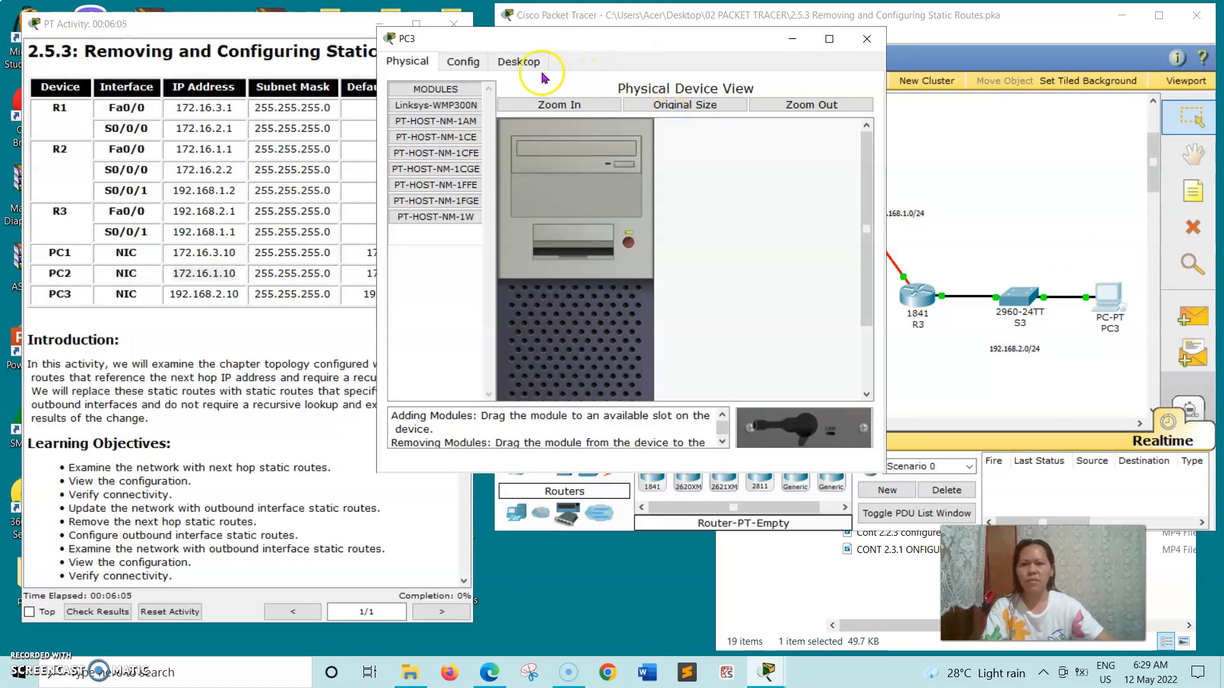
pyautogui.click(525, 61)
pyautogui.click(728, 117)
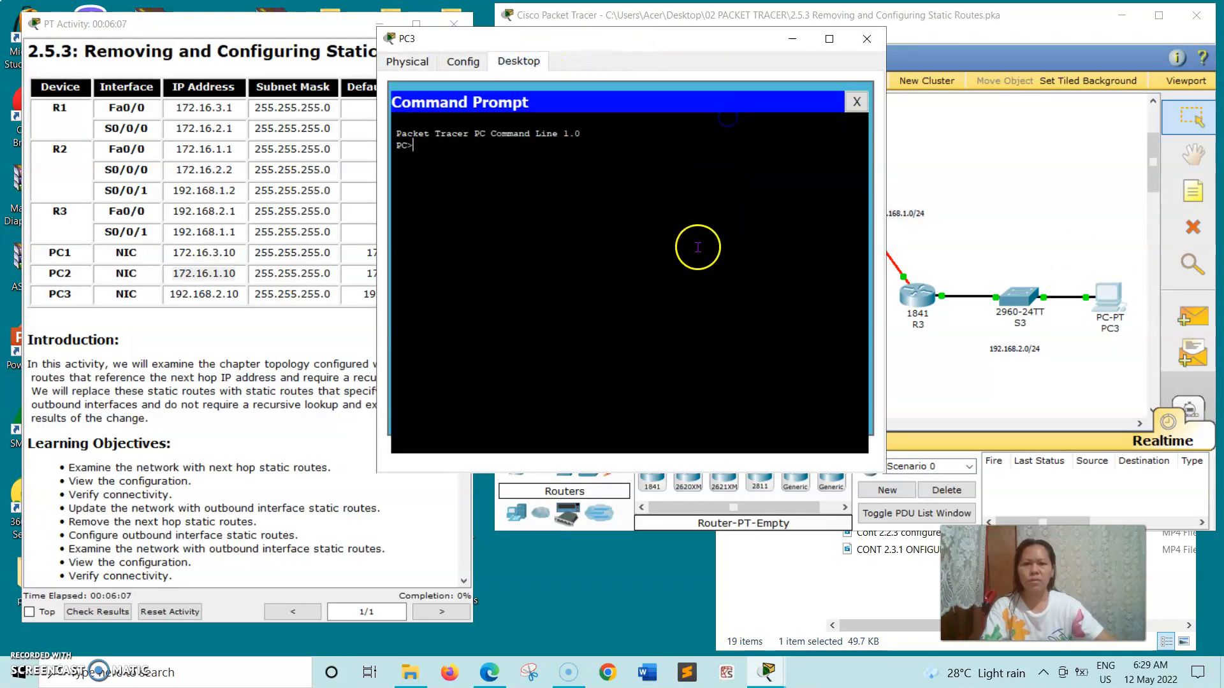
# Ping 192.168.2.10 from PC3, getting four replies, then close PC3's window.
pyautogui.write('ping')
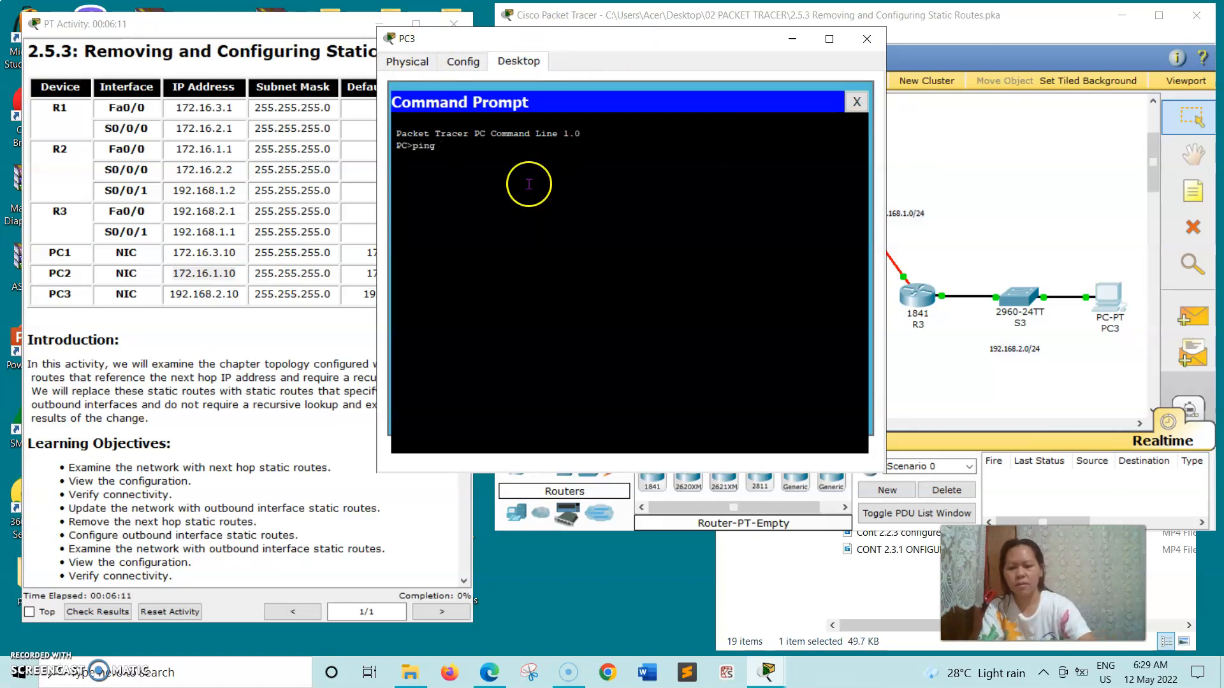
pyautogui.moveTo(169, 295); pyautogui.dragTo(193, 297)
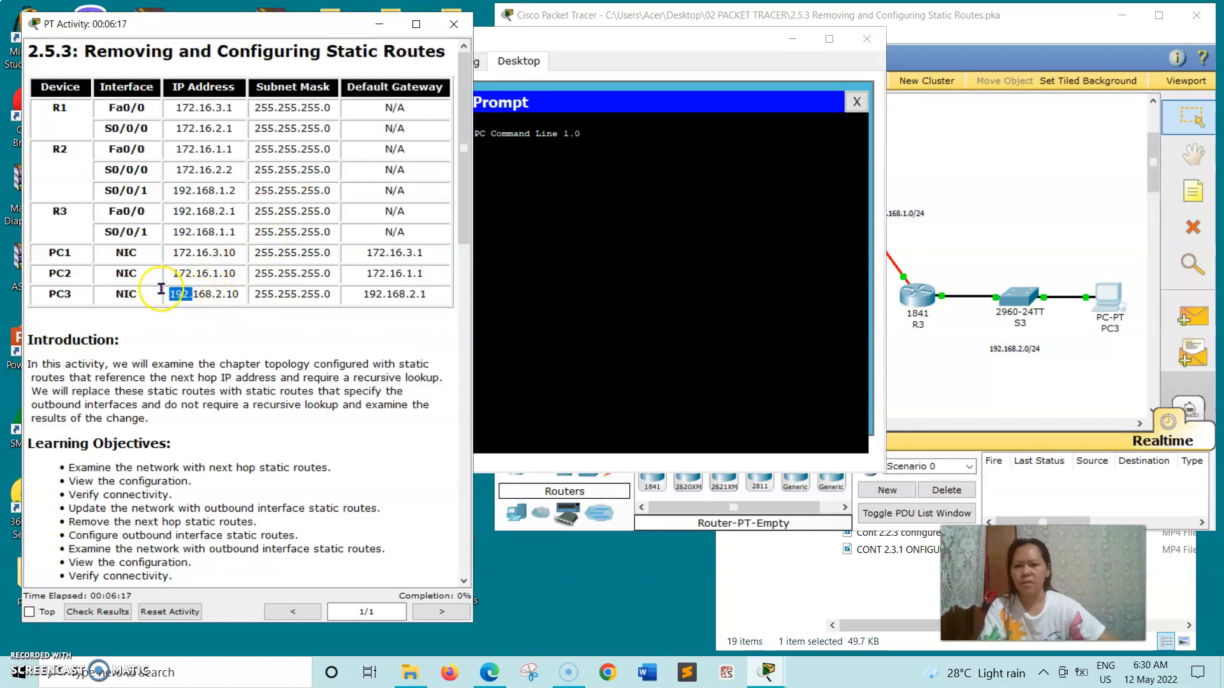
pyautogui.moveTo(272, 299); pyautogui.dragTo(267, 301)
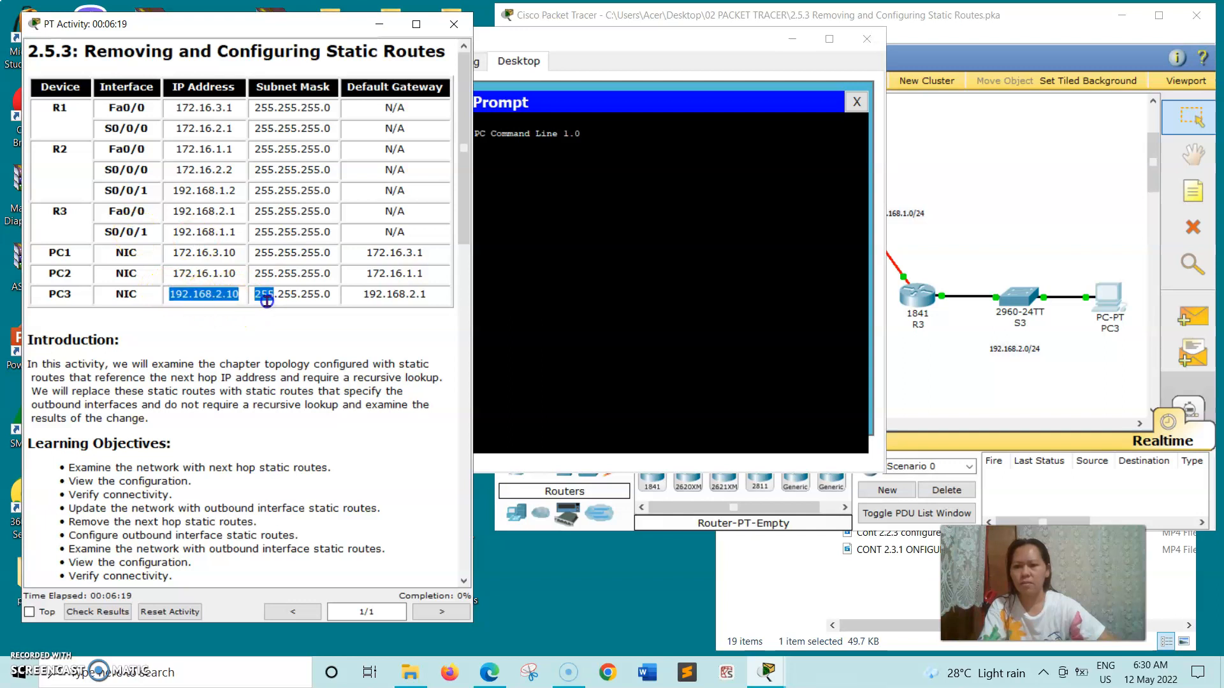
pyautogui.rightClick(241, 298)
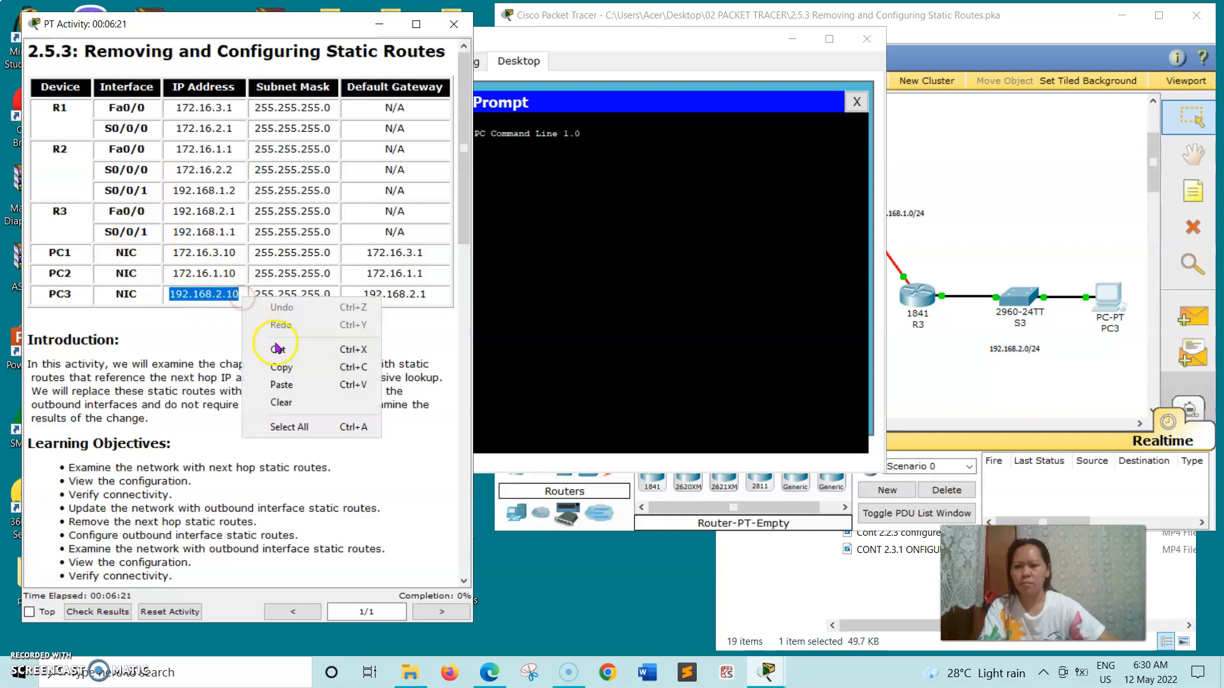
pyautogui.click(281, 367)
pyautogui.click(490, 218)
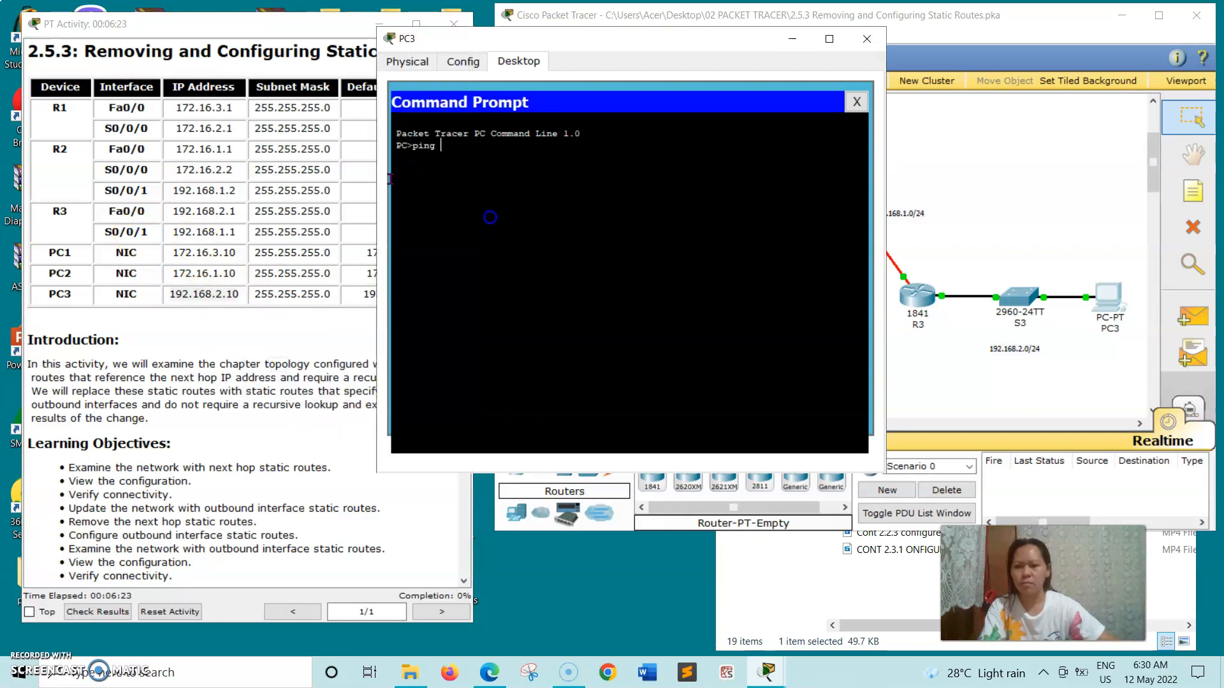
pyautogui.rightClick(442, 169)
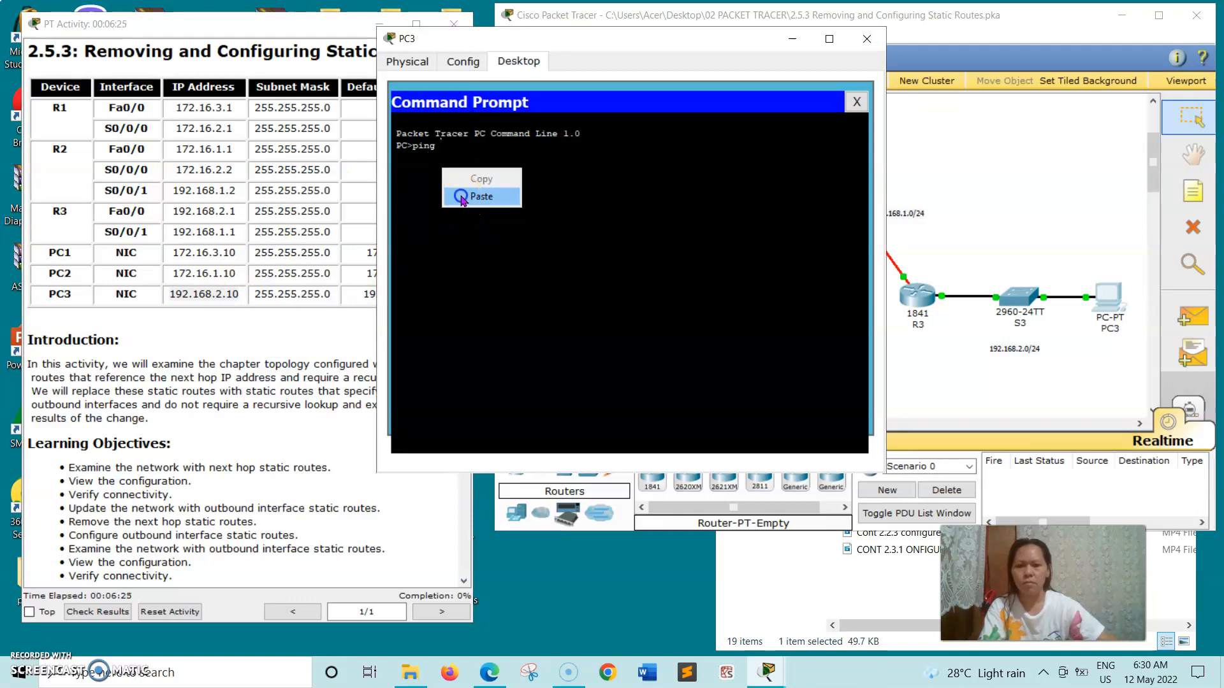
pyautogui.click(482, 196)
pyautogui.press('Return')
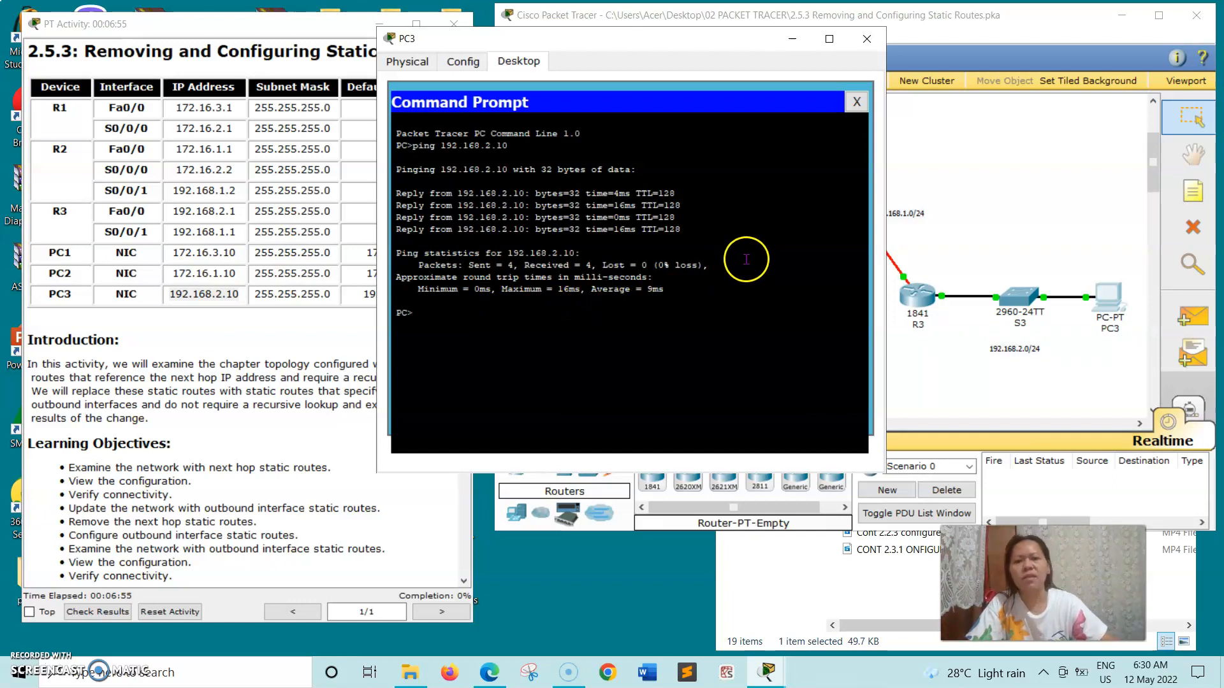
pyautogui.click(867, 38)
pyautogui.moveTo(464, 199); pyautogui.dragTo(455, 421)
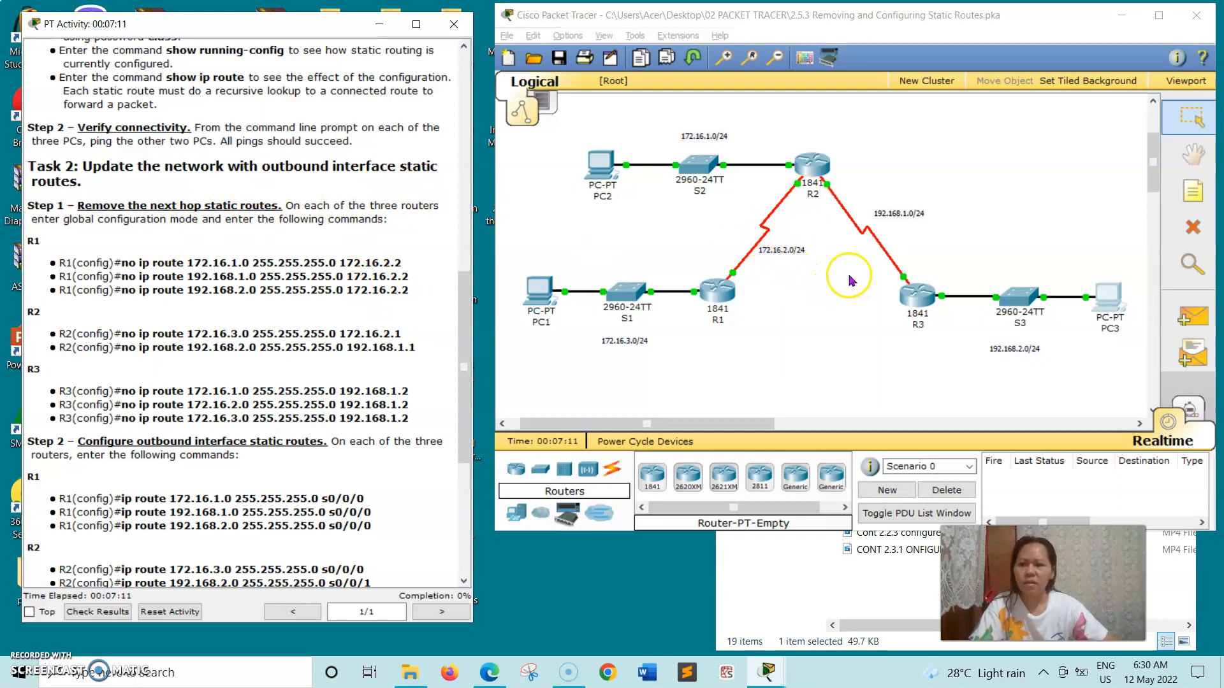
# Open R1's command line and enter global configuration mode with config t.
pyautogui.click(719, 299)
pyautogui.click(718, 296)
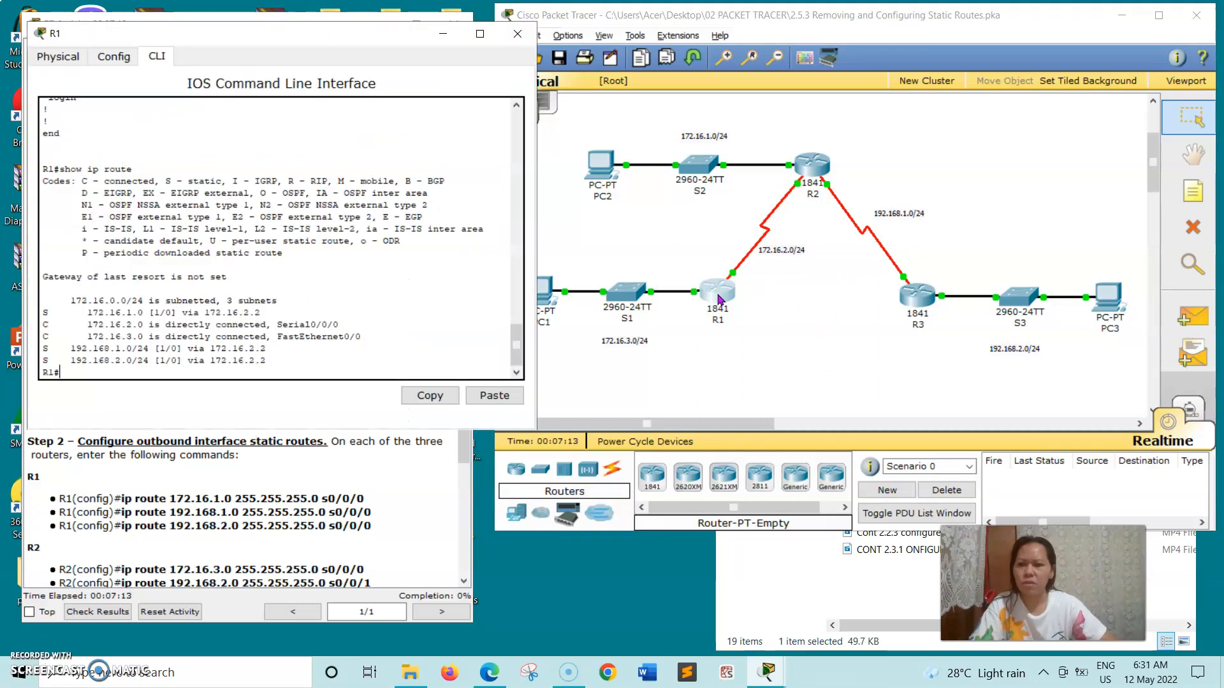
pyautogui.moveTo(308, 35); pyautogui.dragTo(759, 83)
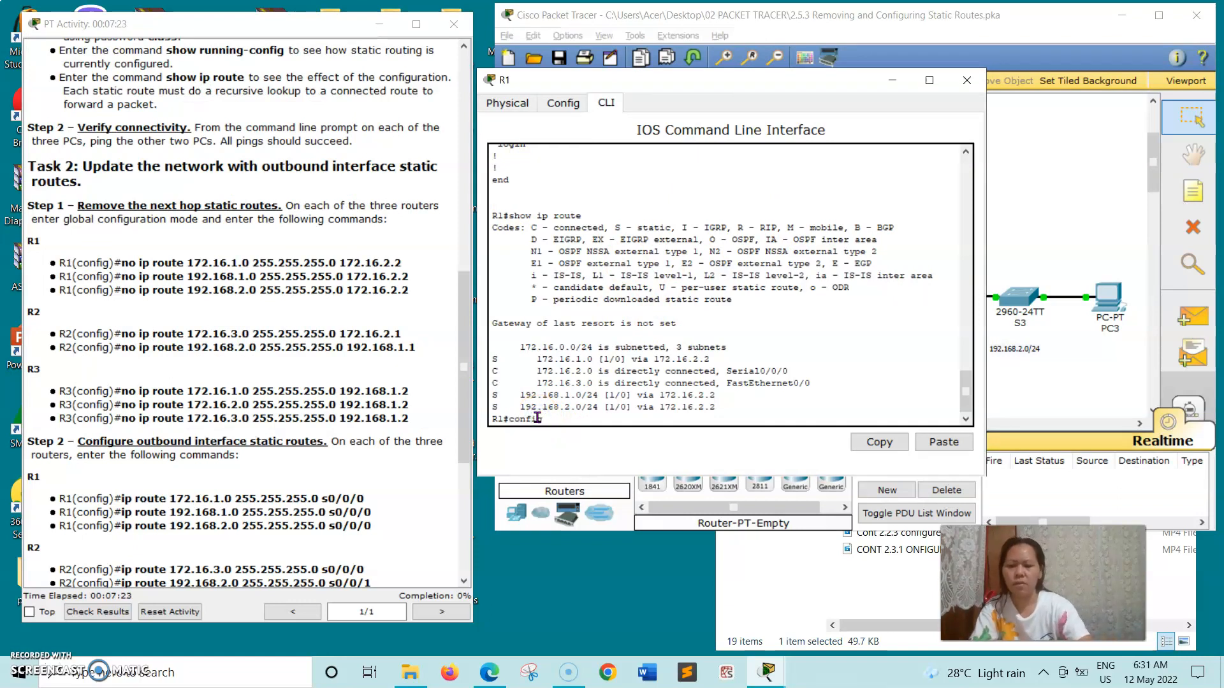
pyautogui.write('config t')
pyautogui.press('Return')
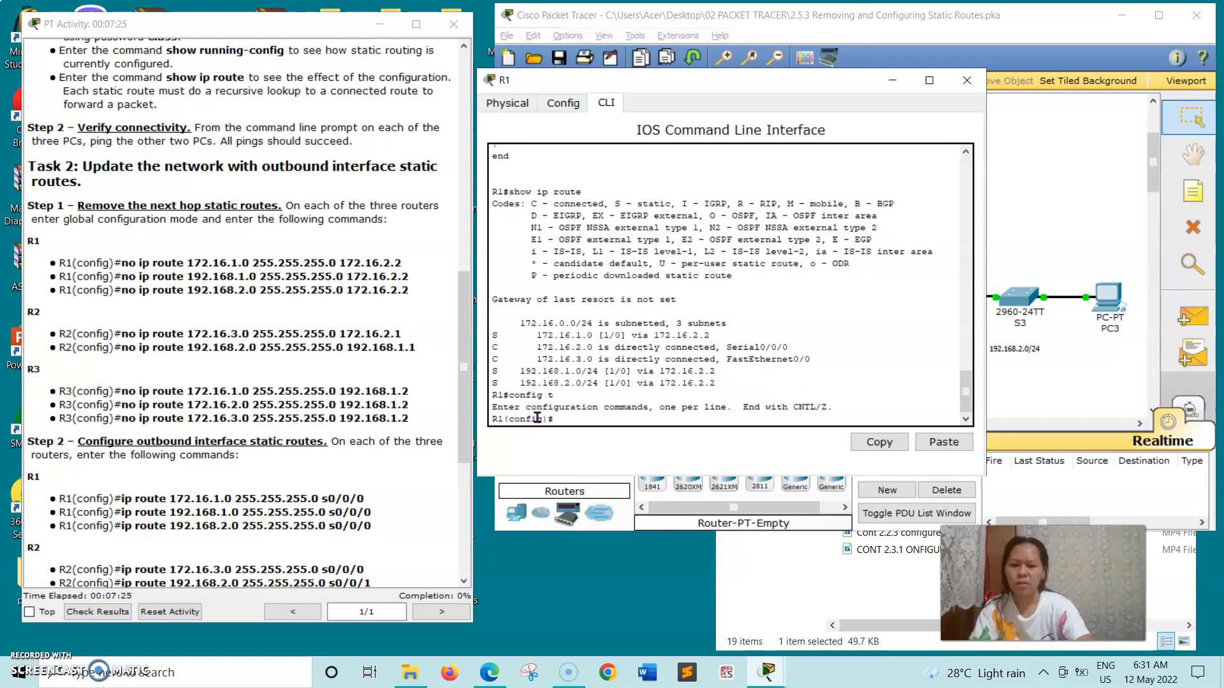
# Remove R1's static route to 172.16.1.0 via 172.16.2.2.
pyautogui.click(118, 263)
pyautogui.moveTo(173, 265); pyautogui.dragTo(404, 263)
pyautogui.rightClick(405, 263)
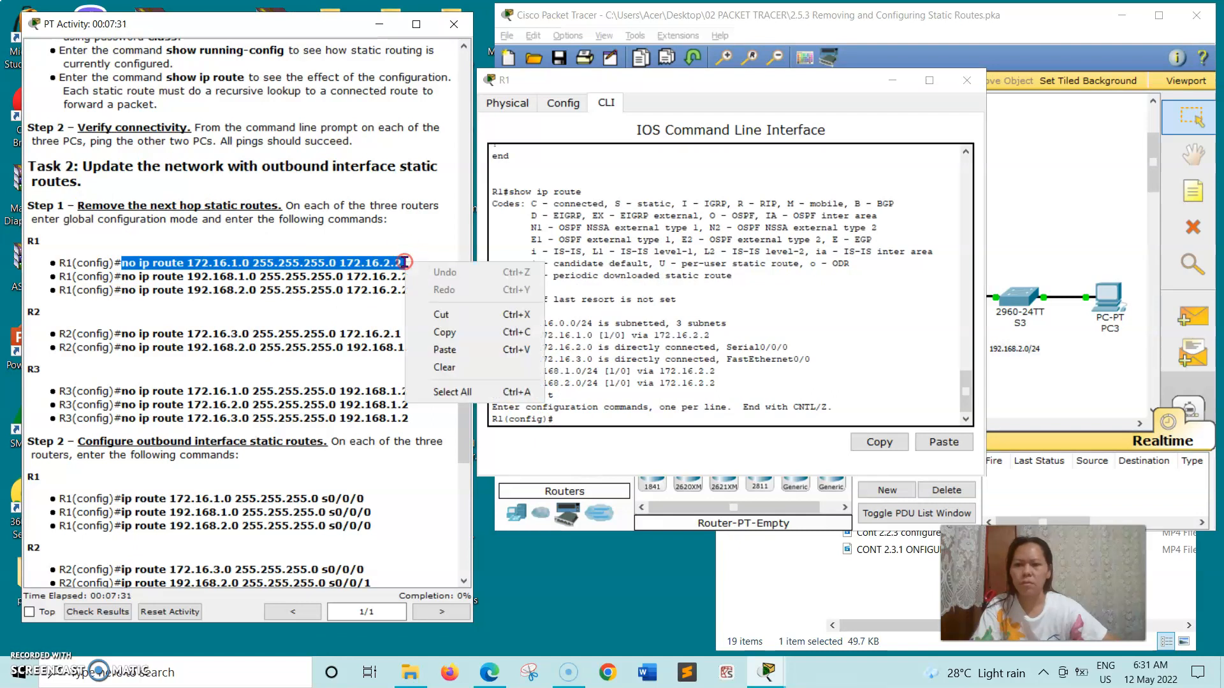
pyautogui.click(437, 332)
pyautogui.click(587, 422)
pyautogui.rightClick(587, 423)
pyautogui.click(598, 449)
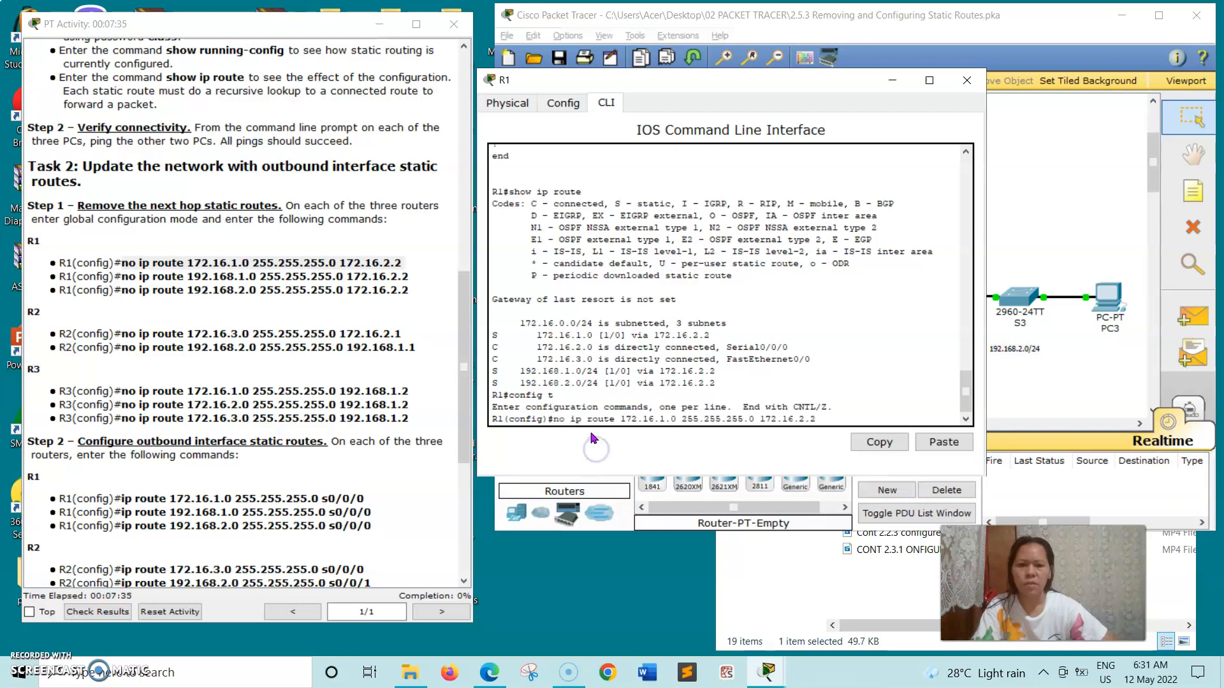
pyautogui.press('Return')
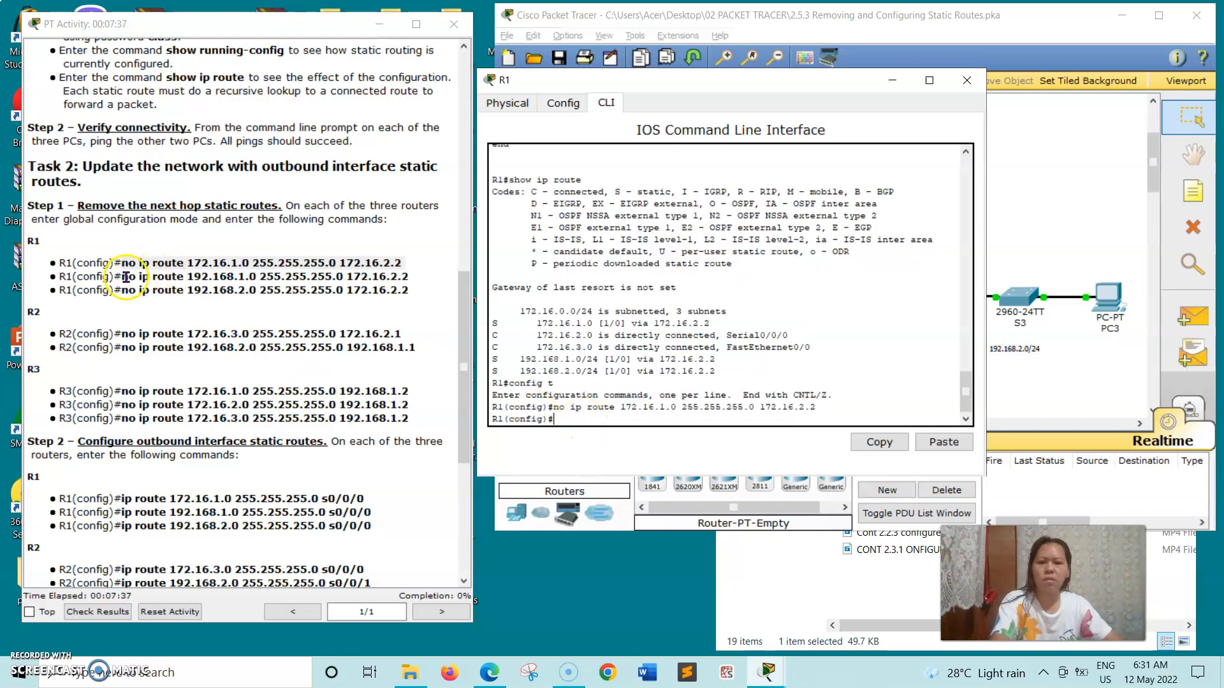
# Remove R1's static route to 192.168.1.0 via 172.16.2.2.
pyautogui.moveTo(121, 277); pyautogui.dragTo(273, 273)
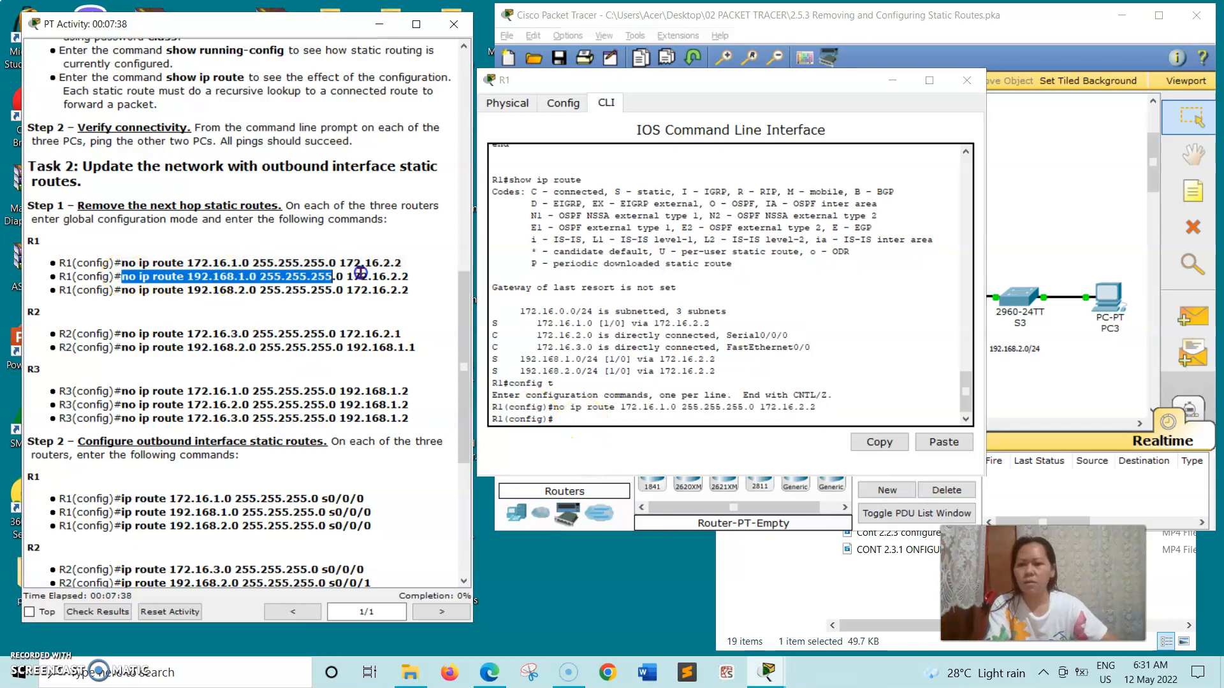
pyautogui.rightClick(409, 276)
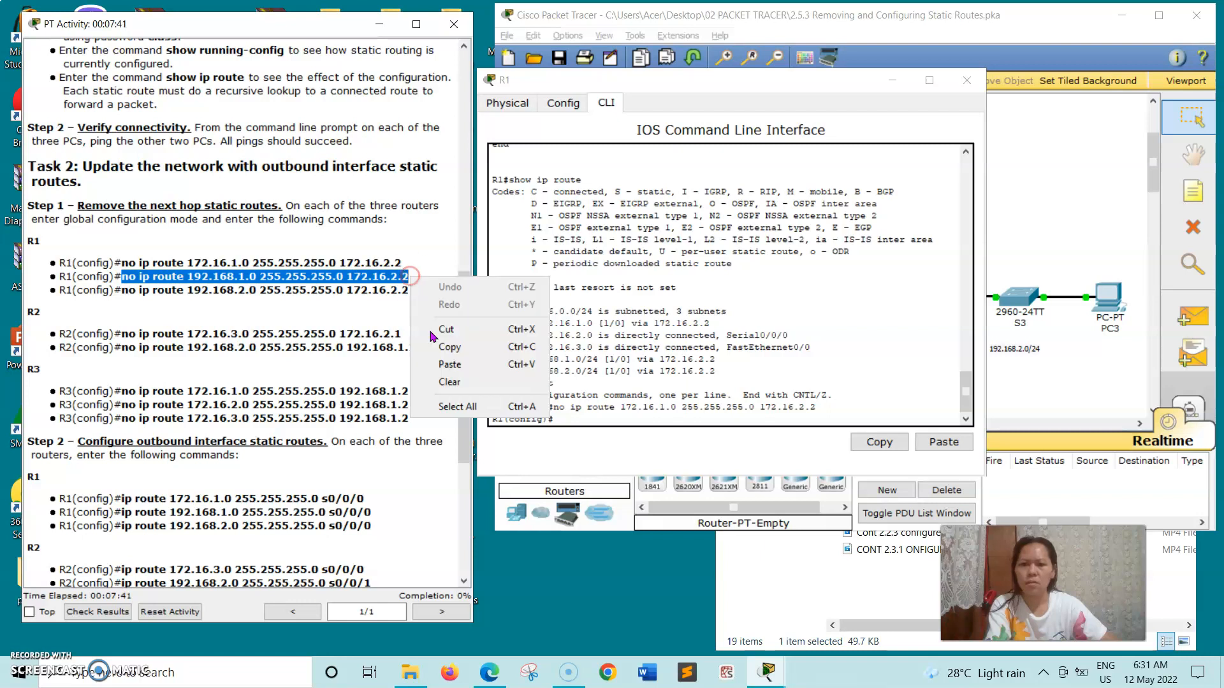
pyautogui.click(449, 348)
pyautogui.click(554, 421)
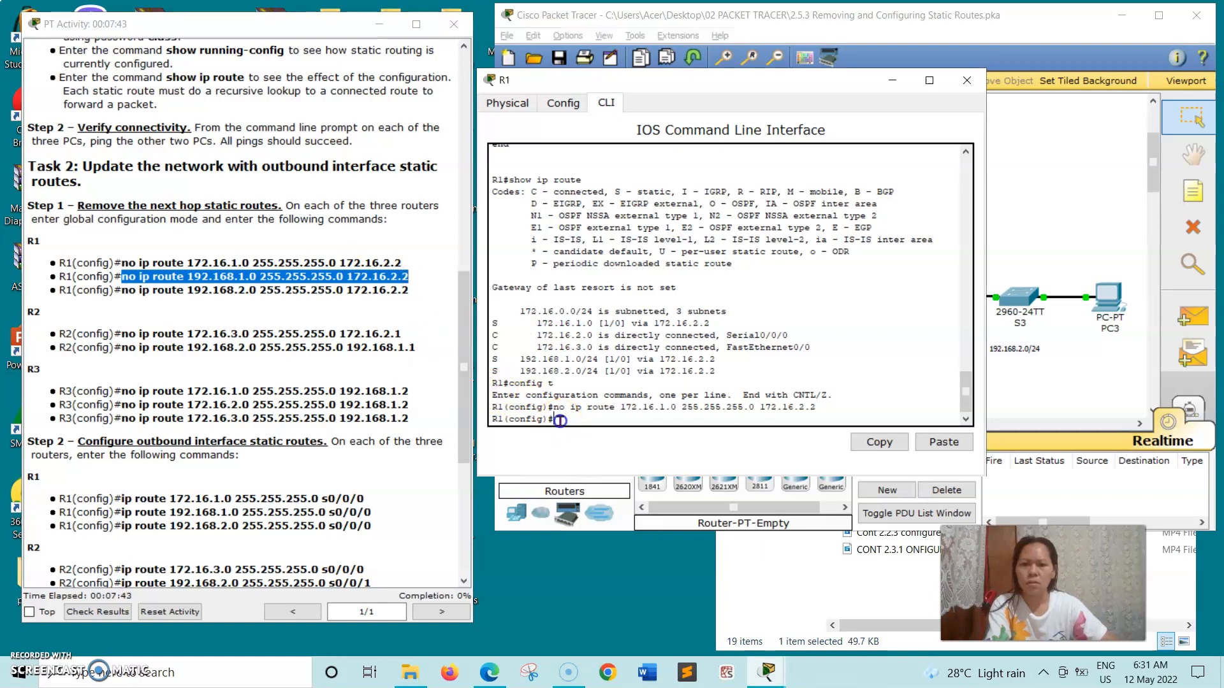
pyautogui.rightClick(559, 422)
pyautogui.click(589, 451)
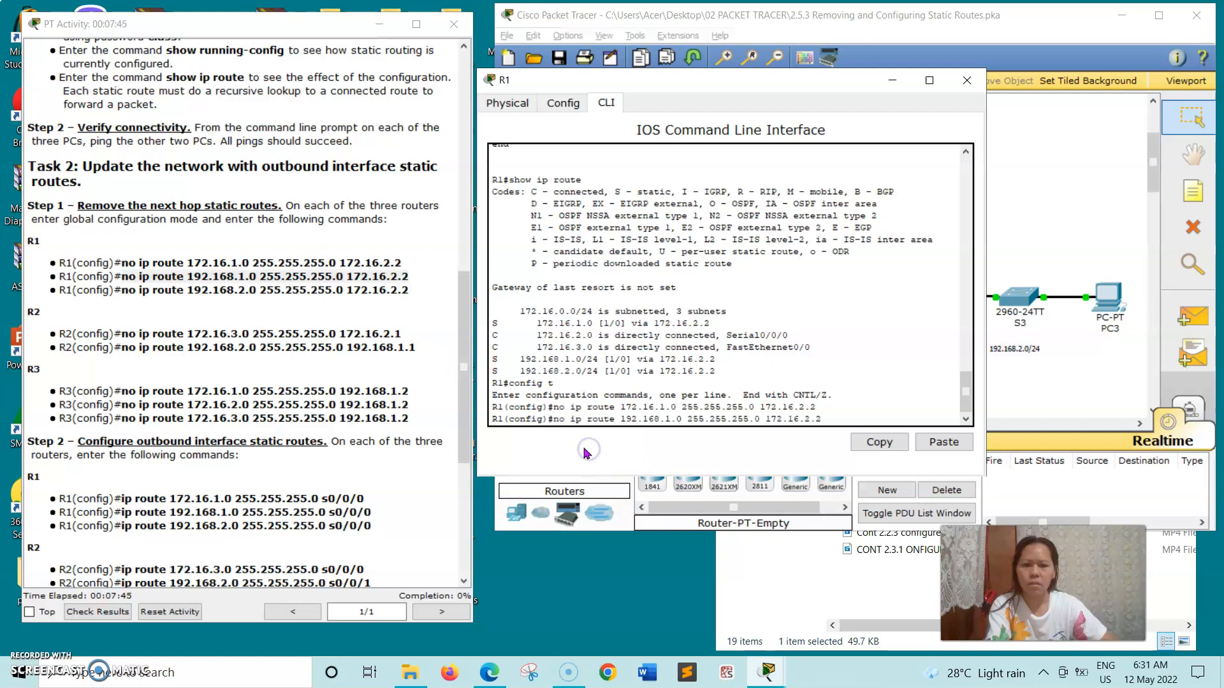
# Remove R1's static route to 192.168.2.0, then close R1's window.
pyautogui.moveTo(122, 290); pyautogui.dragTo(171, 291)
pyautogui.moveTo(321, 290); pyautogui.dragTo(415, 292)
pyautogui.rightClick(415, 293)
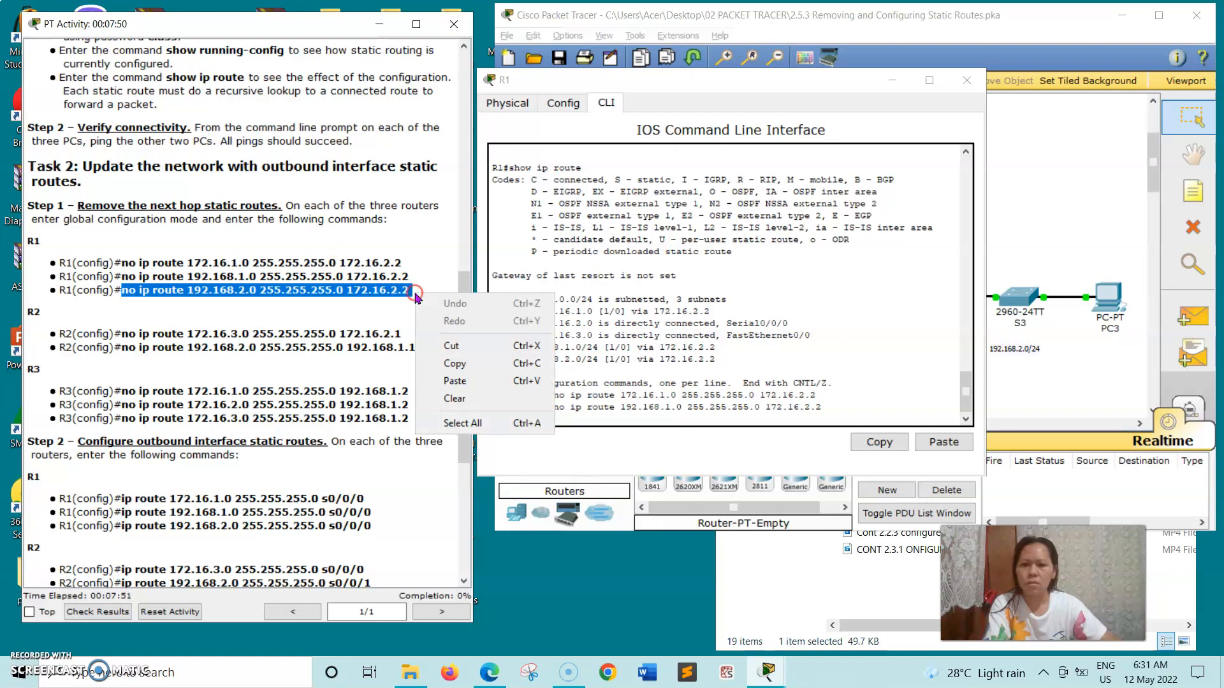
pyautogui.click(458, 364)
pyautogui.click(559, 419)
pyautogui.rightClick(559, 419)
pyautogui.click(581, 445)
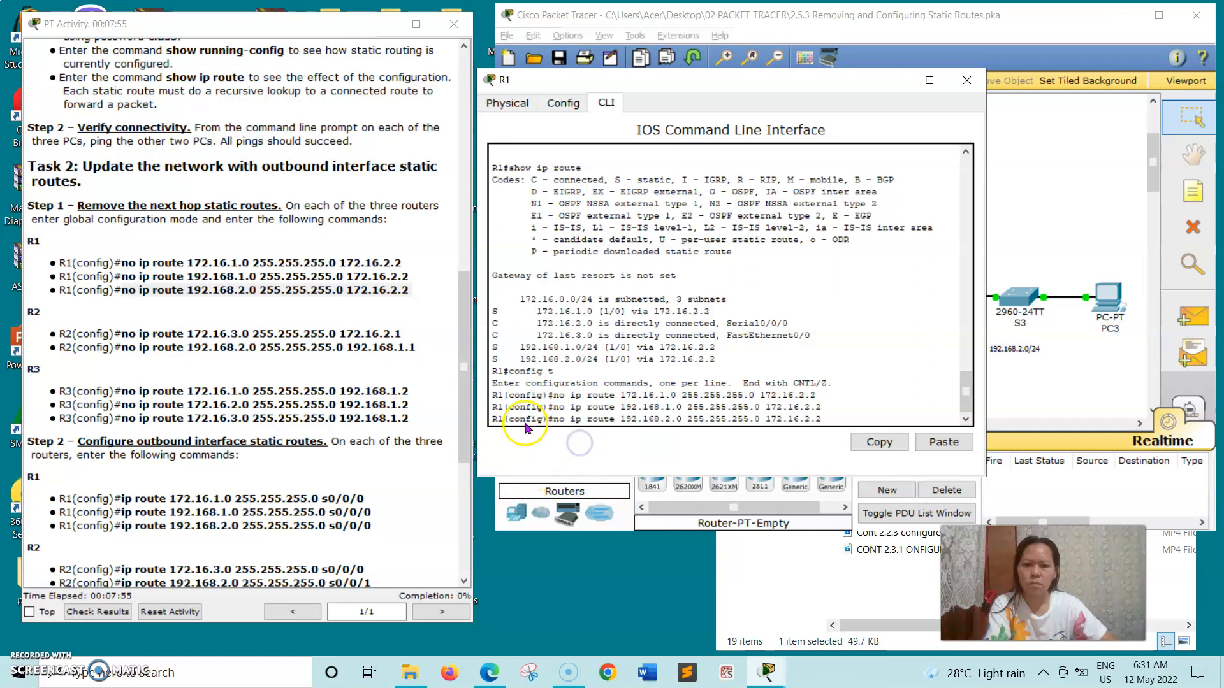
pyautogui.press('Return')
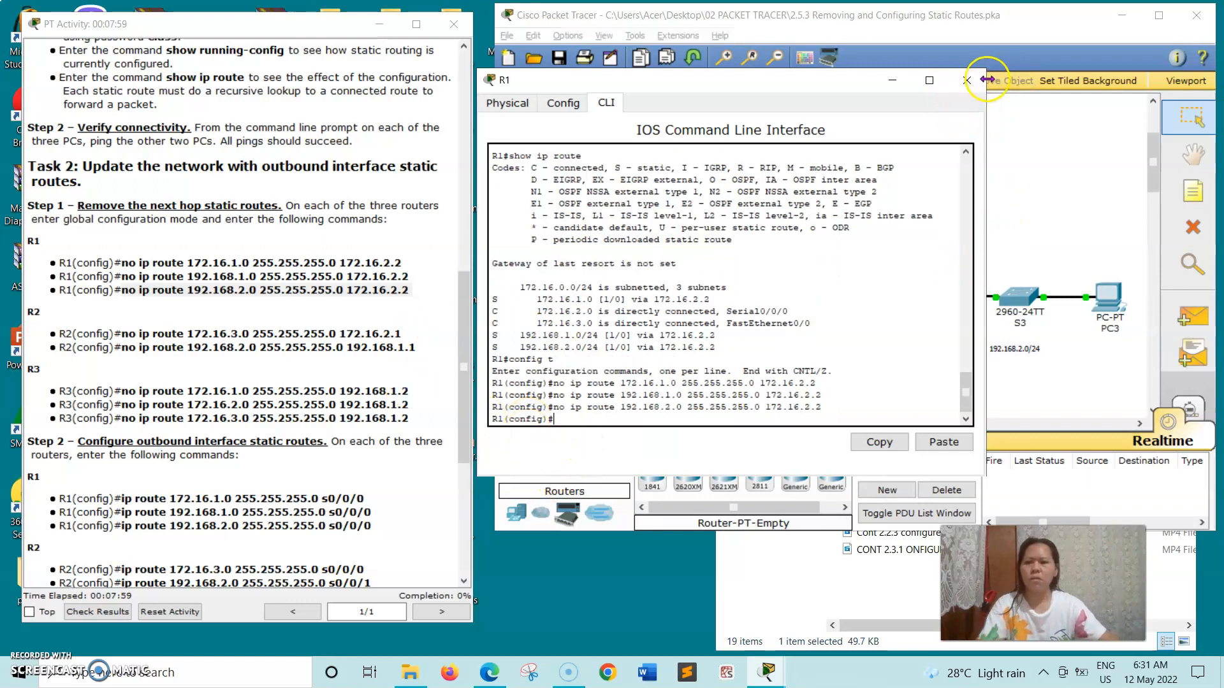
pyautogui.click(967, 80)
# Open R2's console, move it off the instructions, and enter global configuration mode.
pyautogui.click(821, 178)
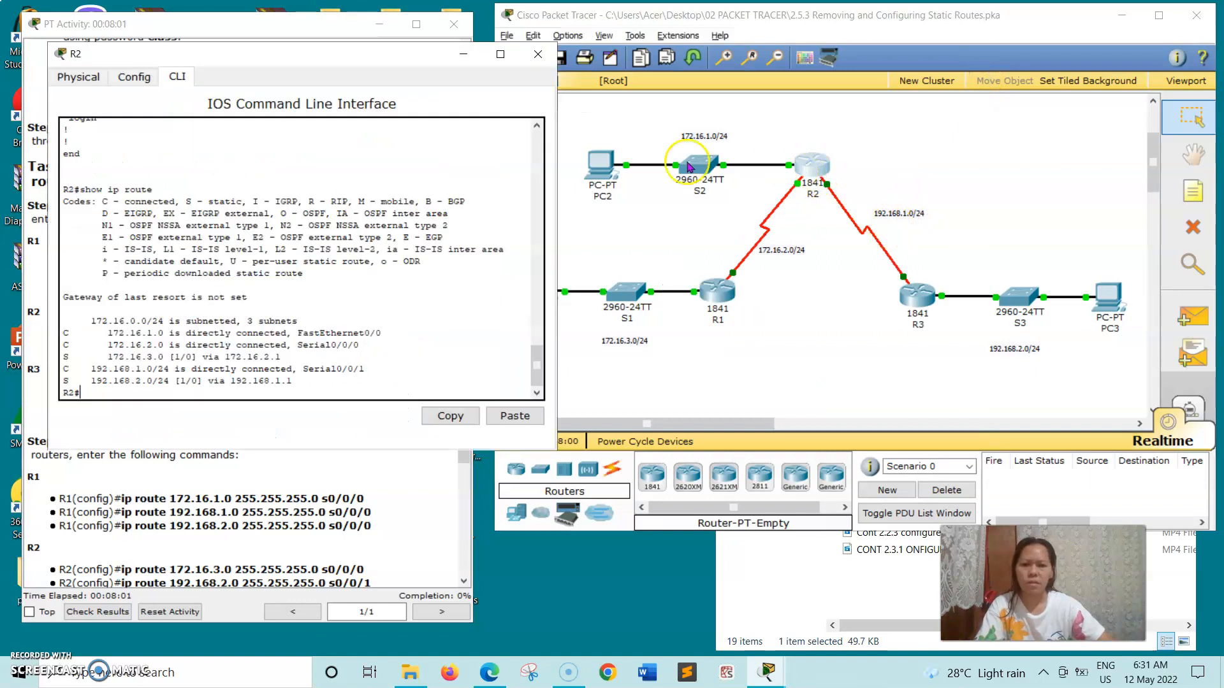
pyautogui.moveTo(677, 104); pyautogui.dragTo(733, 90)
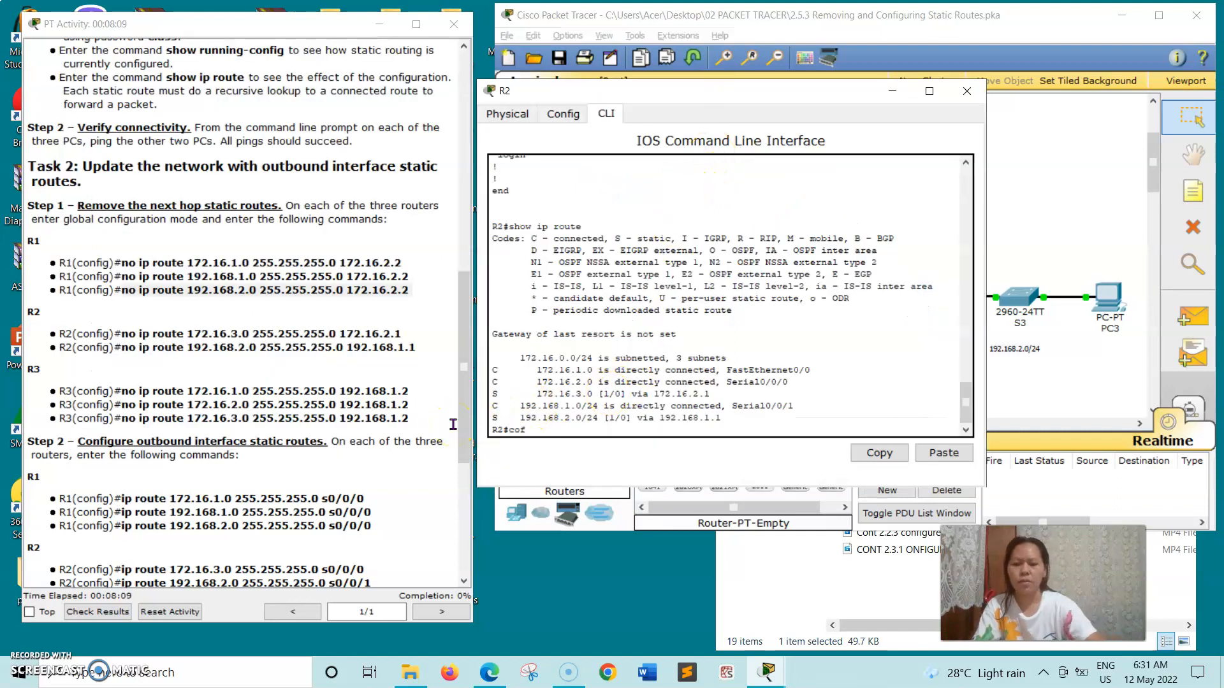
pyautogui.press('Return')
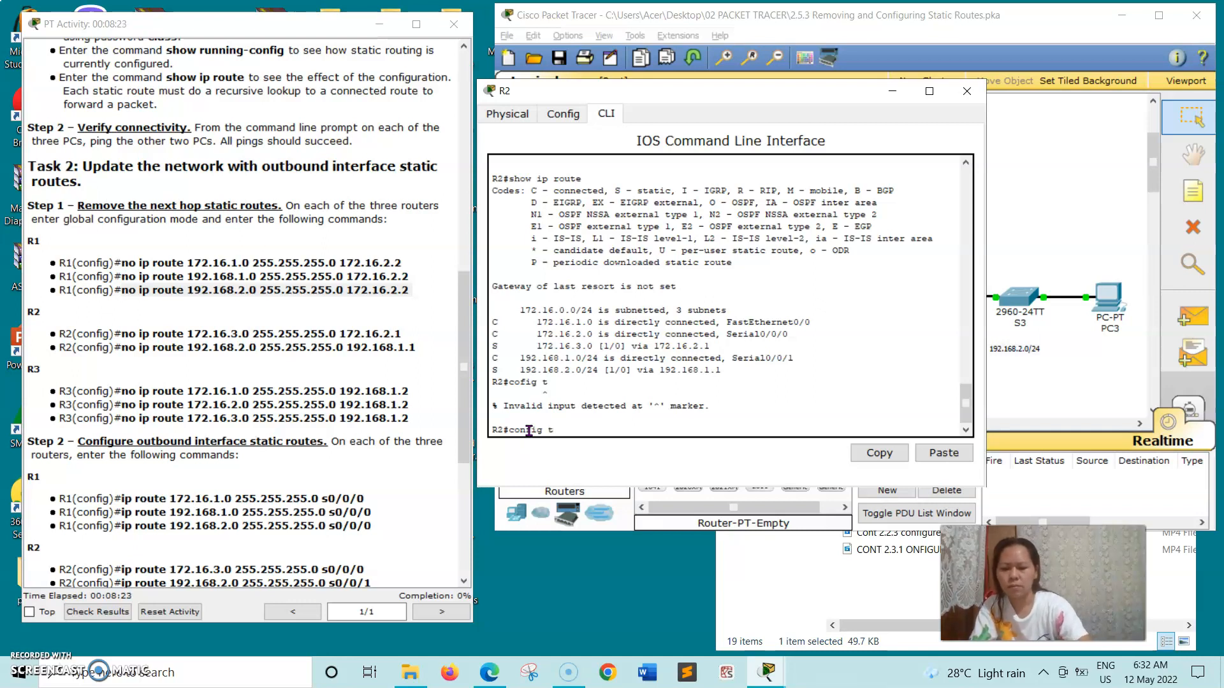
pyautogui.press('Return')
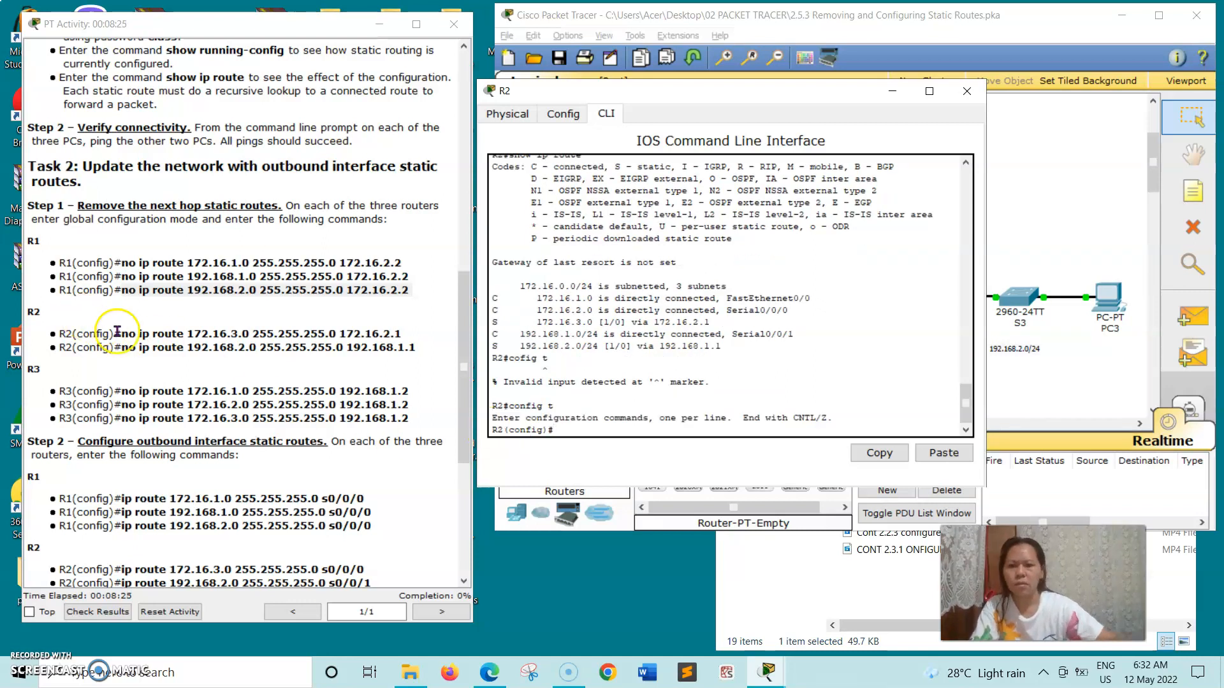
# Remove R2's next-hop static route to 172.16.3.0 with the copied 'no ip route' command.
pyautogui.moveTo(122, 338); pyautogui.dragTo(408, 337)
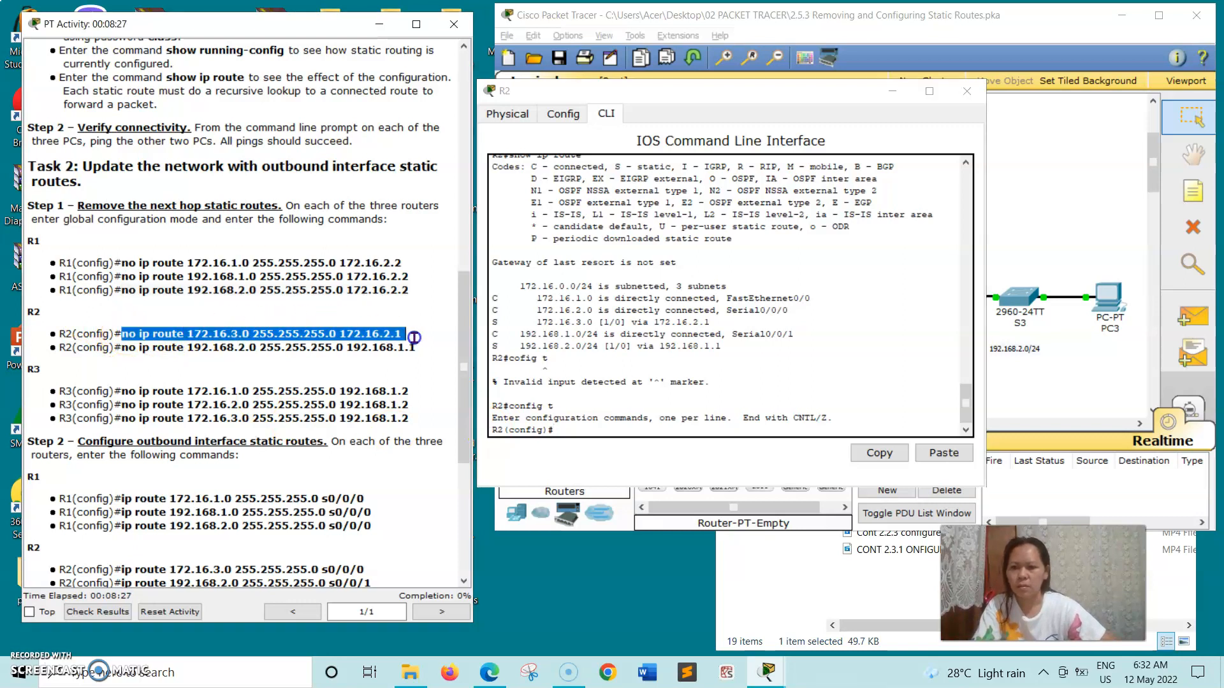
pyautogui.rightClick(414, 341)
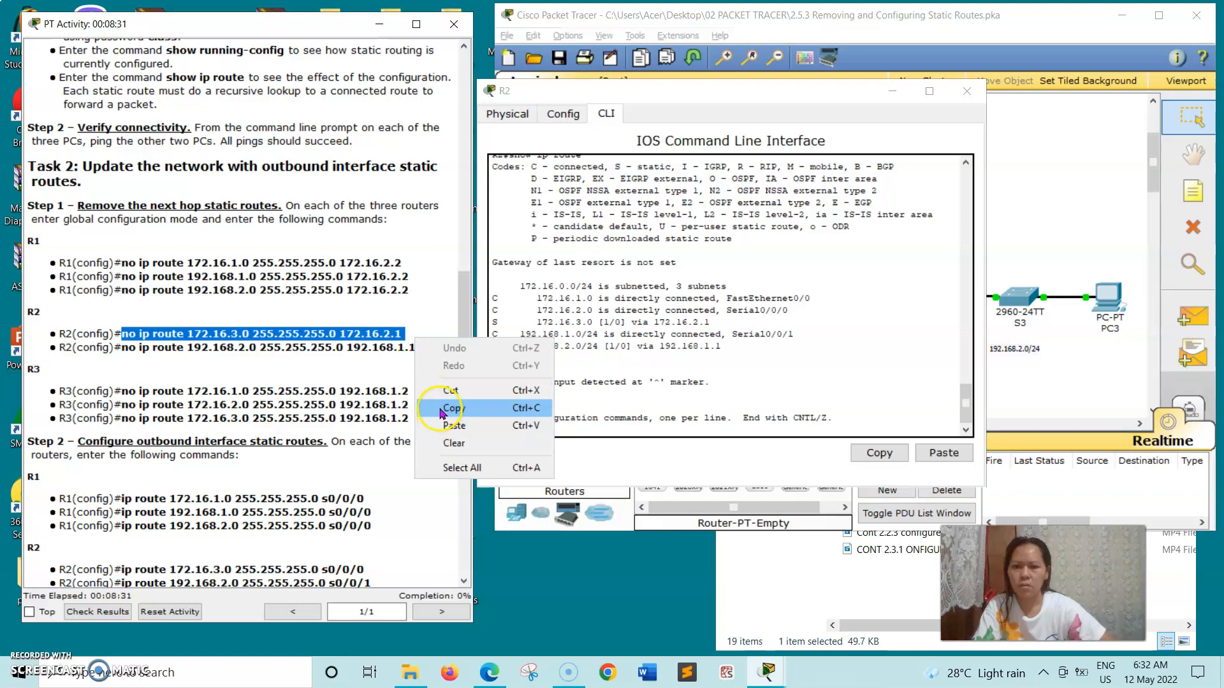
pyautogui.click(439, 408)
pyautogui.click(556, 431)
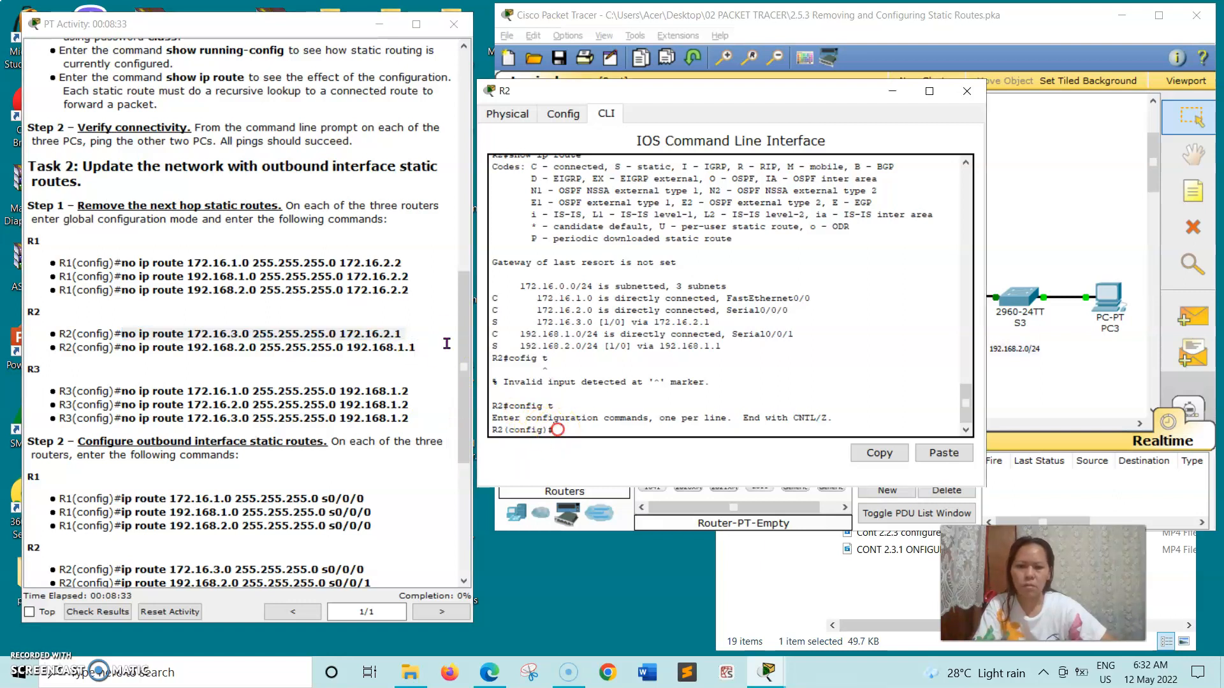
pyautogui.rightClick(557, 431)
pyautogui.click(569, 459)
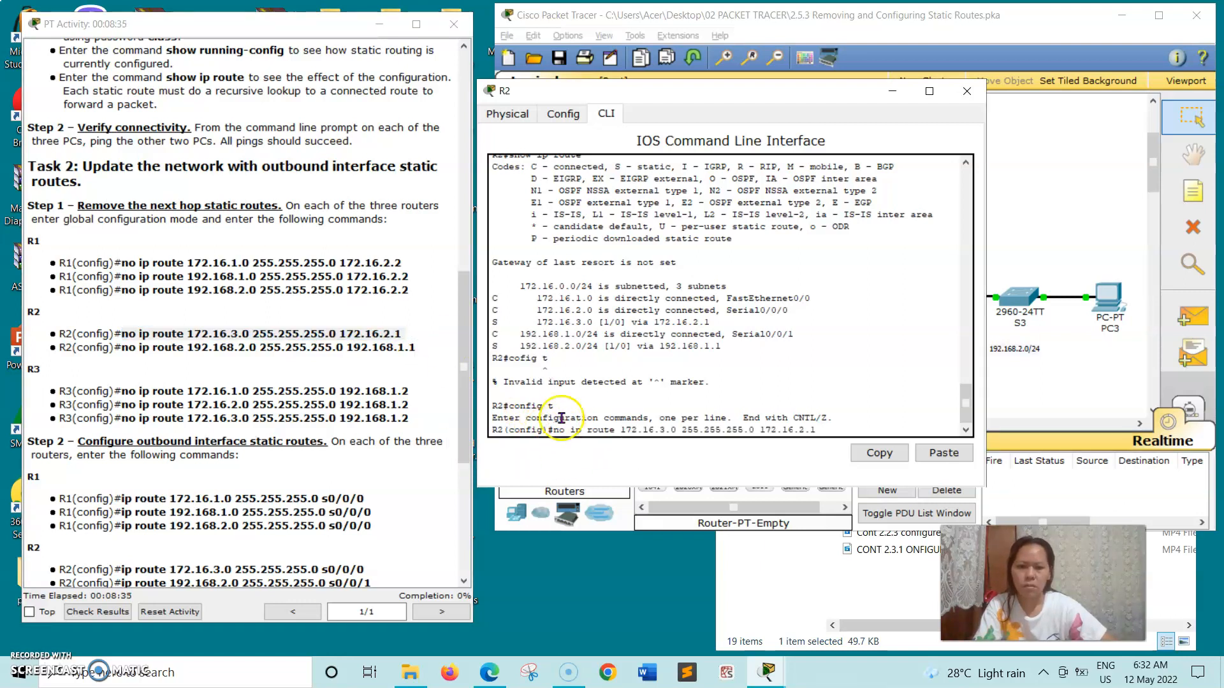
pyautogui.press('Return')
# Paste the 'no ip route' command removing R2's 192.168.2.0 route, then close R2's window.
pyautogui.moveTo(123, 347); pyautogui.dragTo(289, 359)
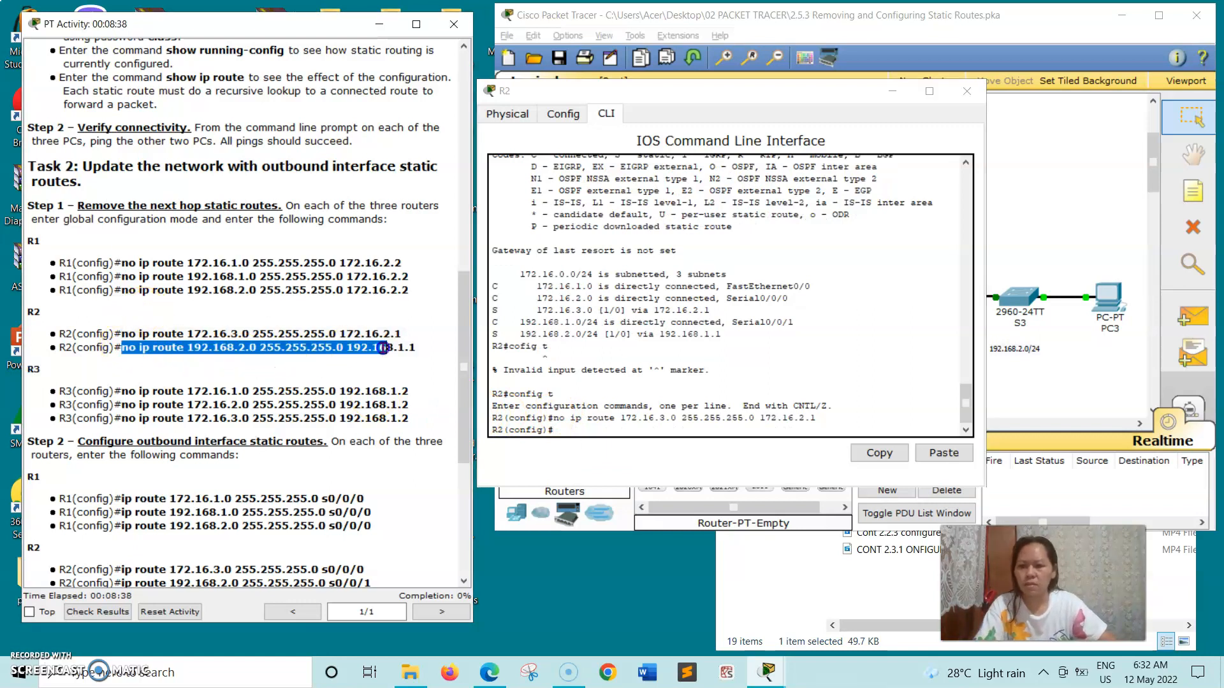
pyautogui.click(376, 366)
pyautogui.click(118, 351)
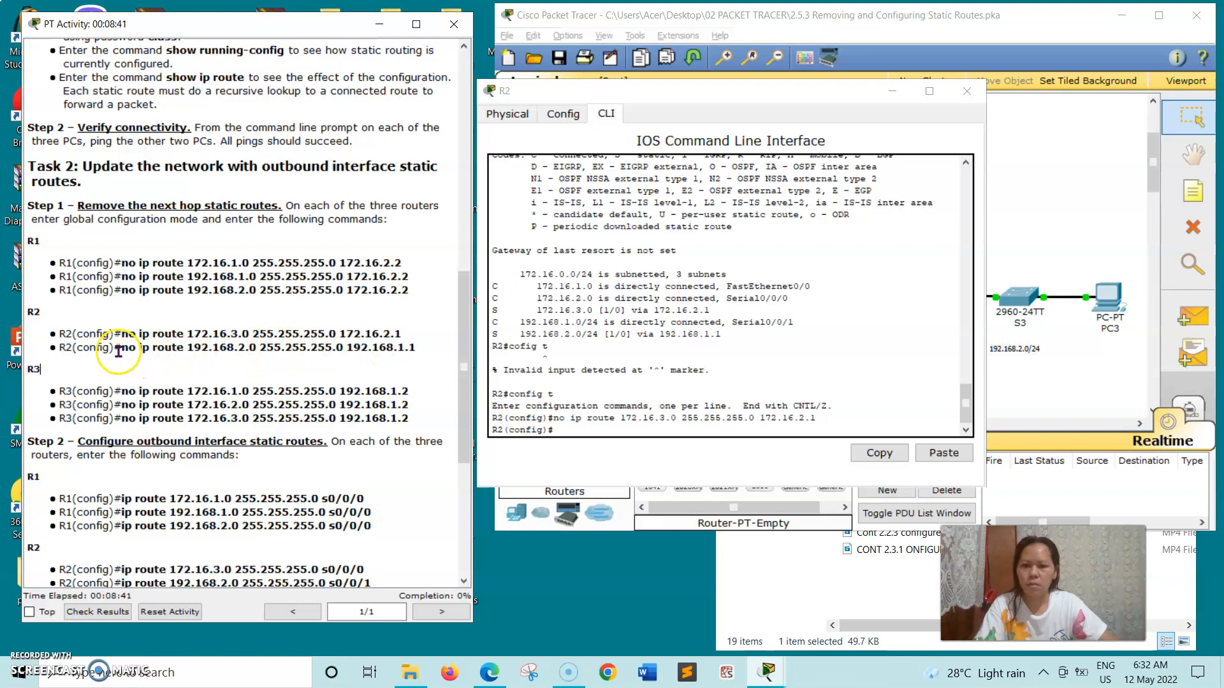
pyautogui.moveTo(122, 347); pyautogui.dragTo(400, 345)
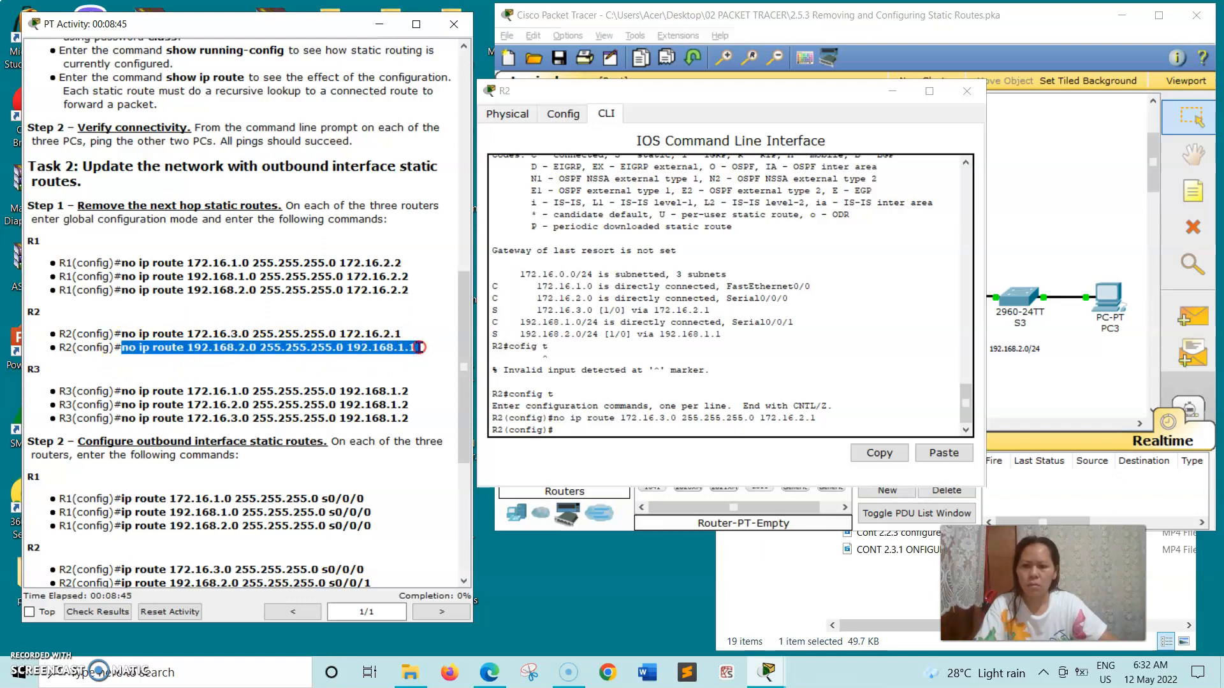
pyautogui.rightClick(419, 348)
pyautogui.click(456, 417)
pyautogui.click(564, 424)
pyautogui.rightClick(565, 424)
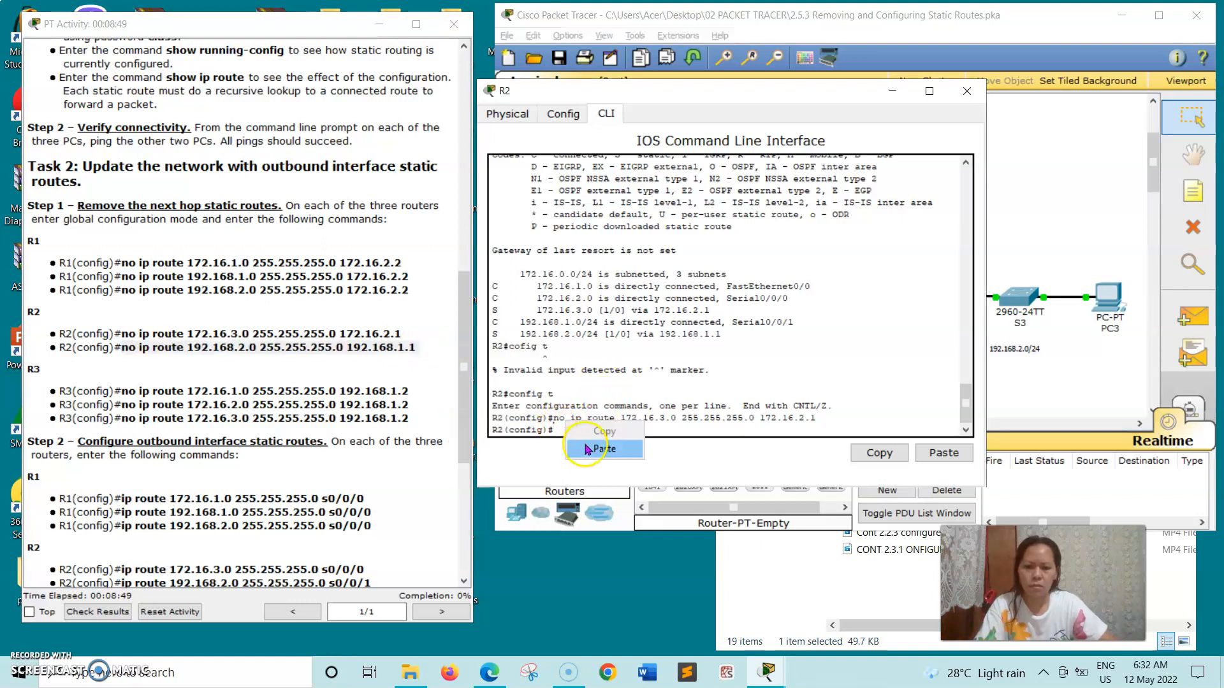
pyautogui.click(604, 449)
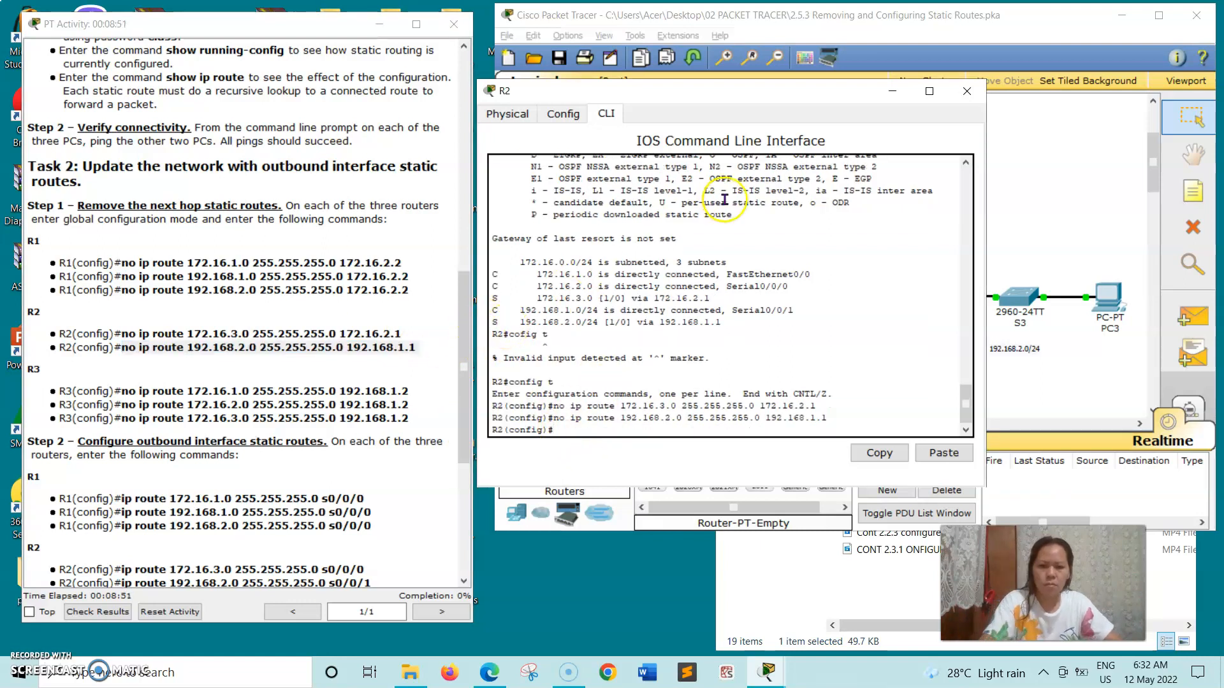
pyautogui.click(967, 90)
pyautogui.click(918, 300)
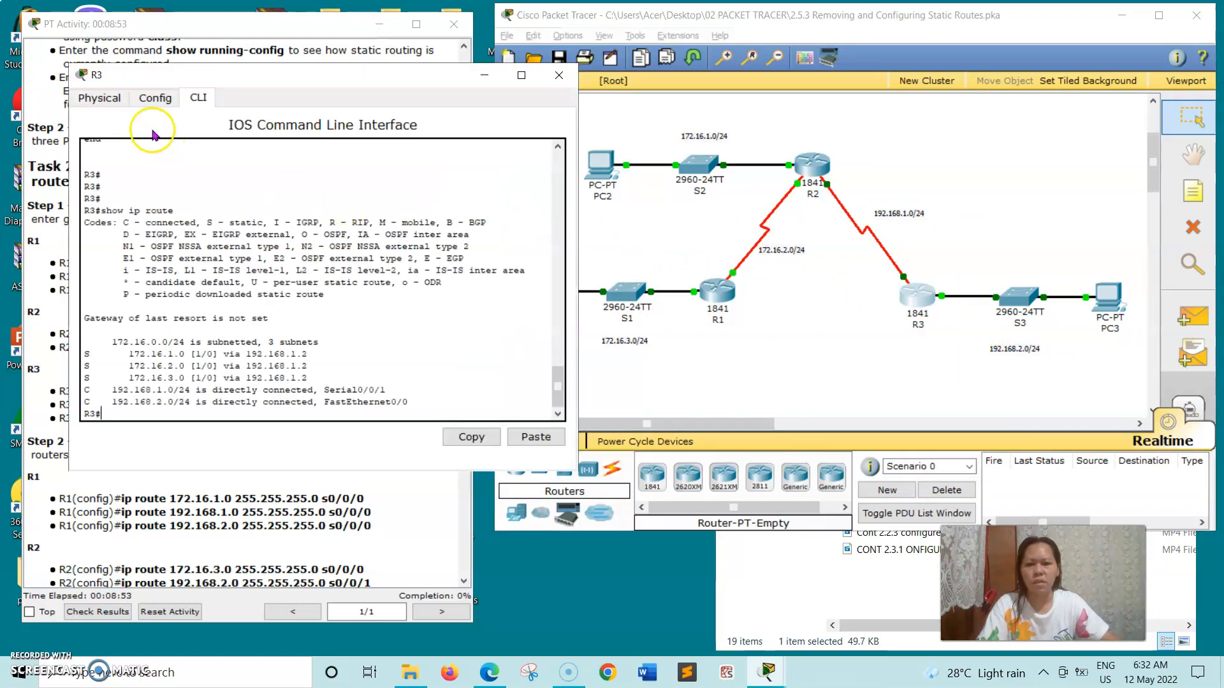
# Move R3's console aside and enter global configuration mode with config t.
pyautogui.moveTo(243, 77); pyautogui.dragTo(627, 94)
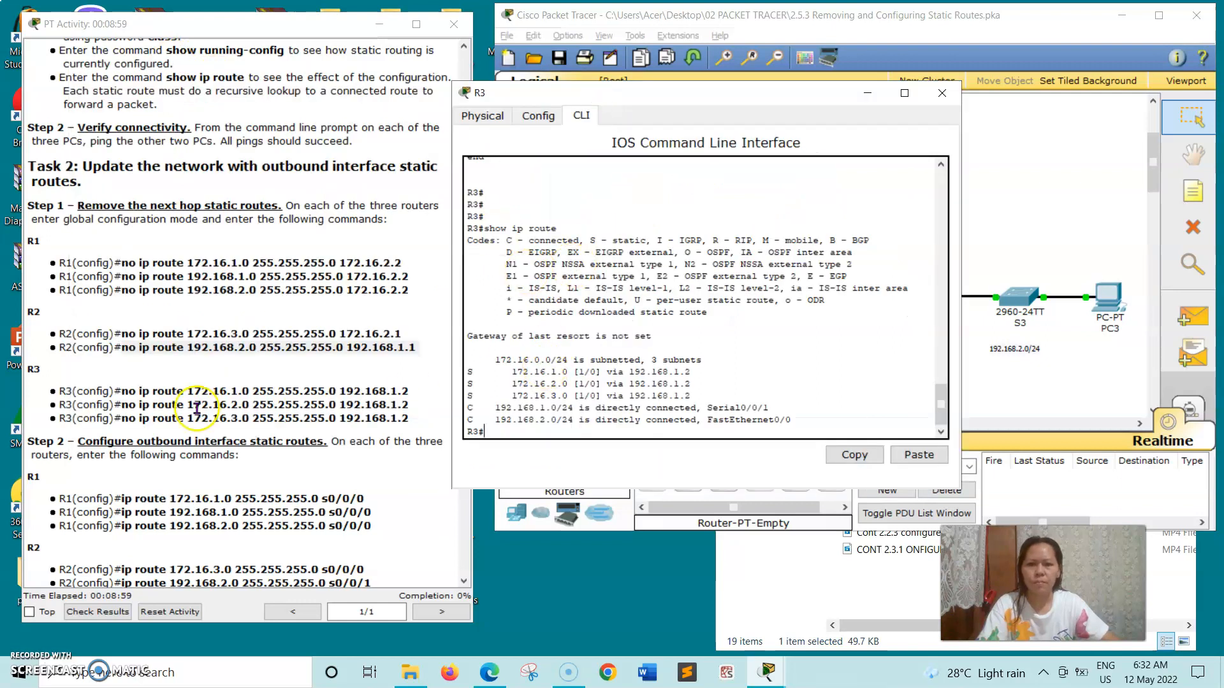
pyautogui.write('conf')
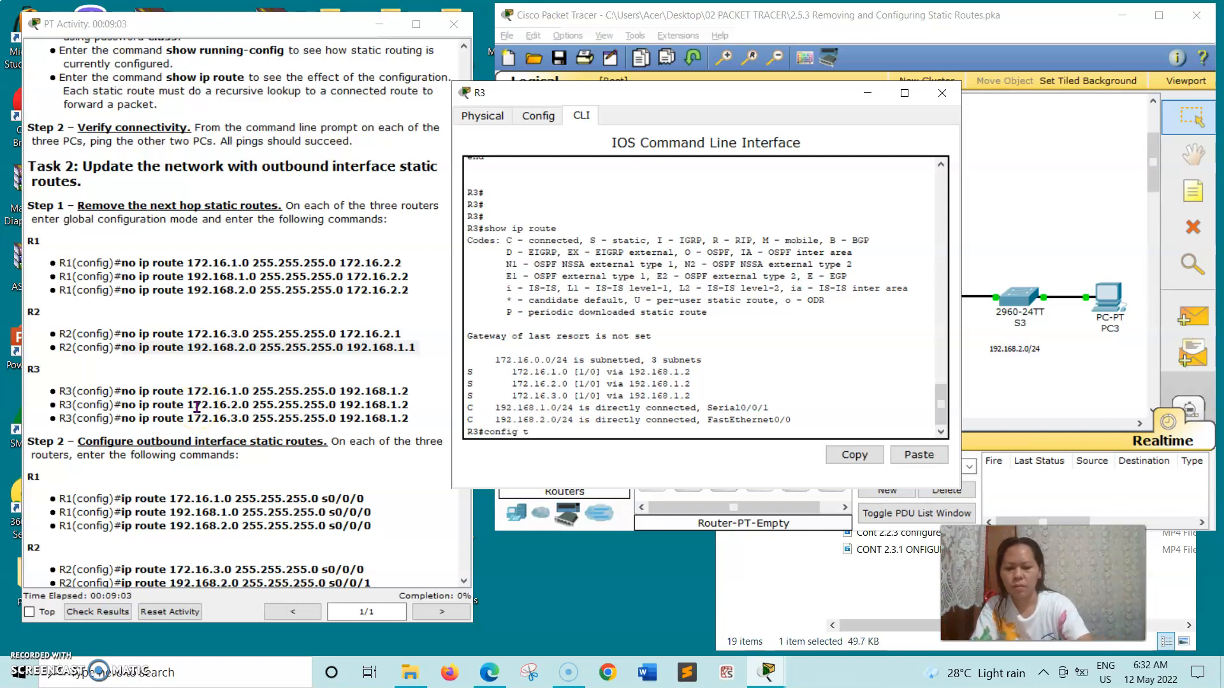
pyautogui.write('ig t')
pyautogui.press('Return')
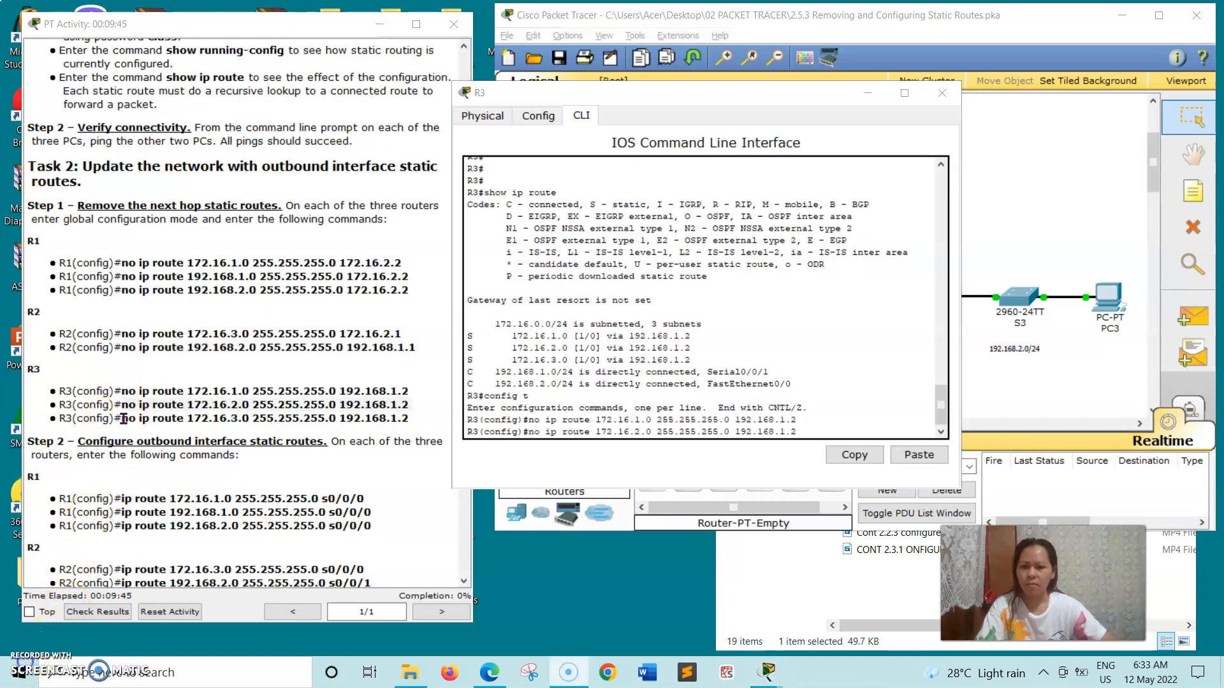
# Remove R3's next-hop routes via 192.168.1.2, including 172.16.2.0 and 172.16.3.0, then close R3.
pyautogui.moveTo(122, 418); pyautogui.dragTo(381, 420)
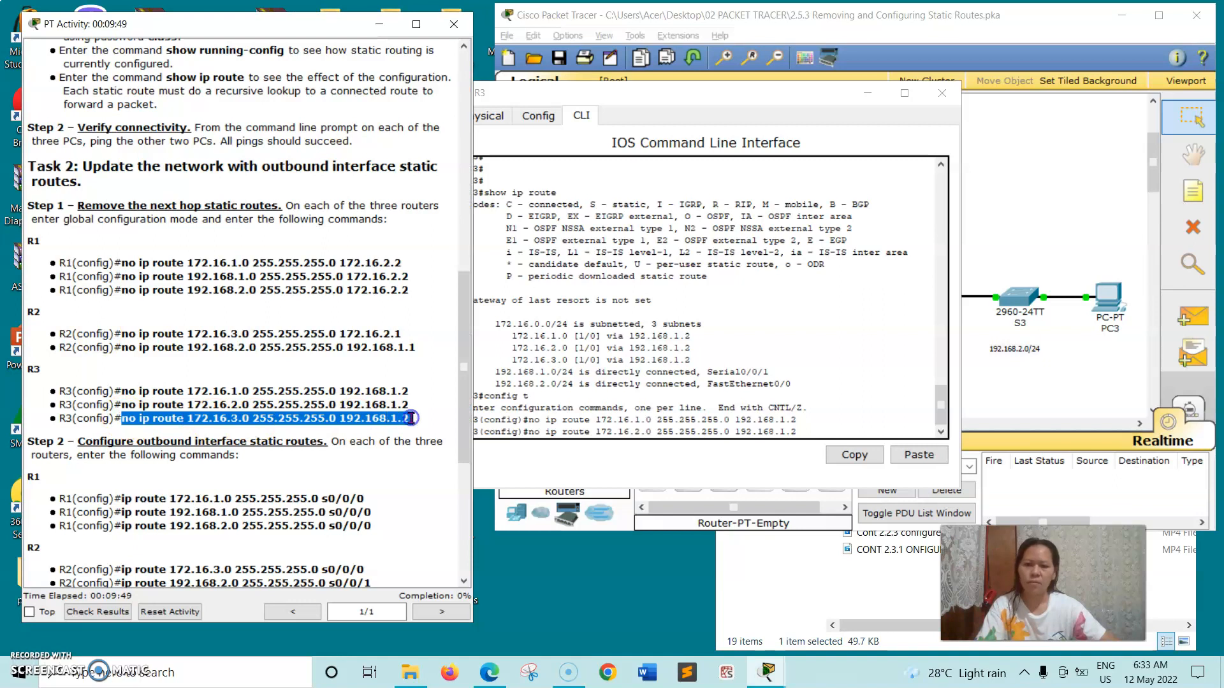
pyautogui.rightClick(410, 419)
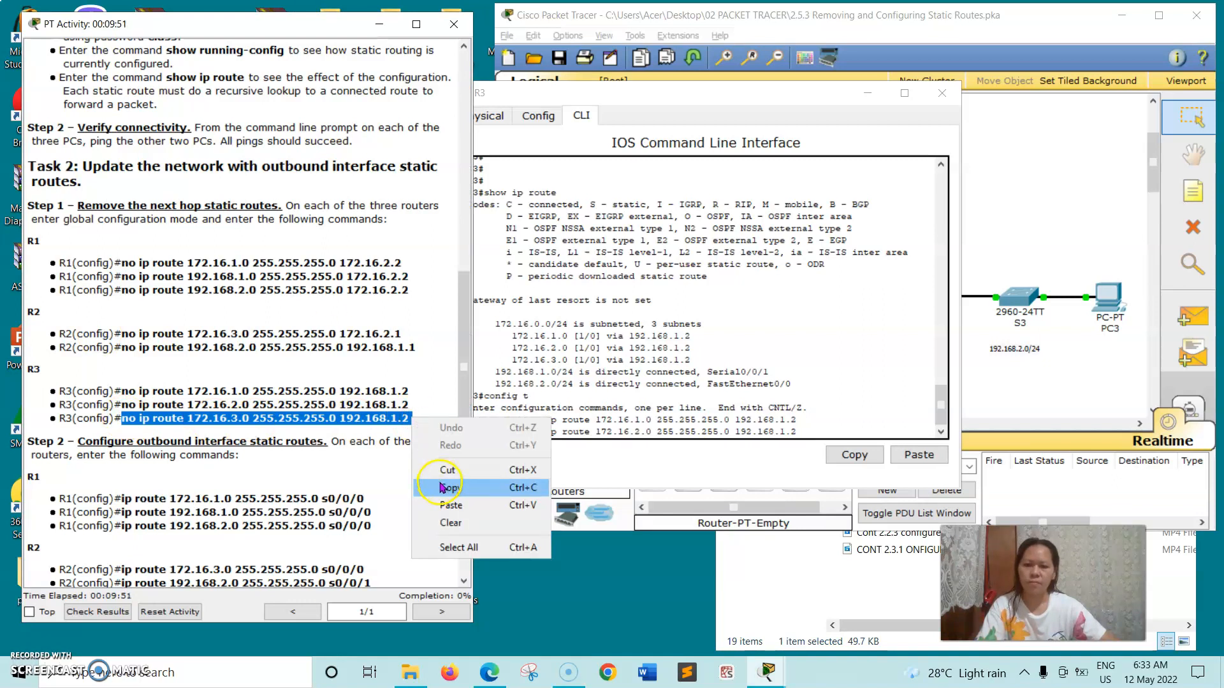
pyautogui.click(444, 488)
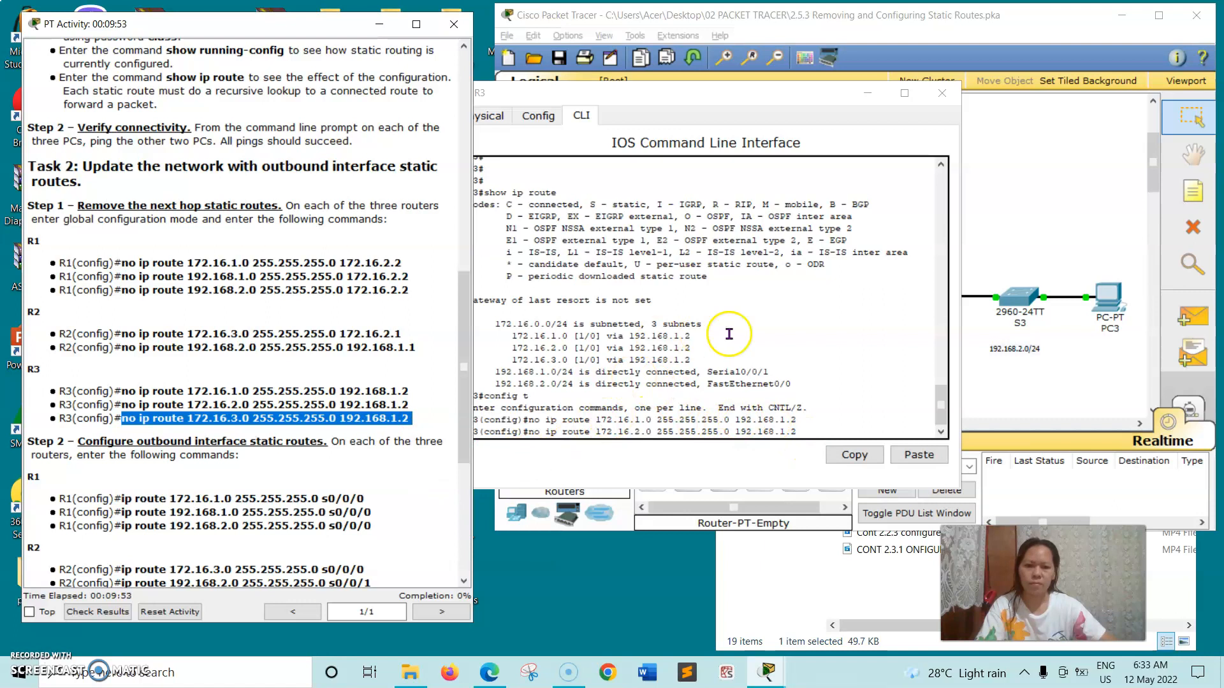
pyautogui.click(939, 424)
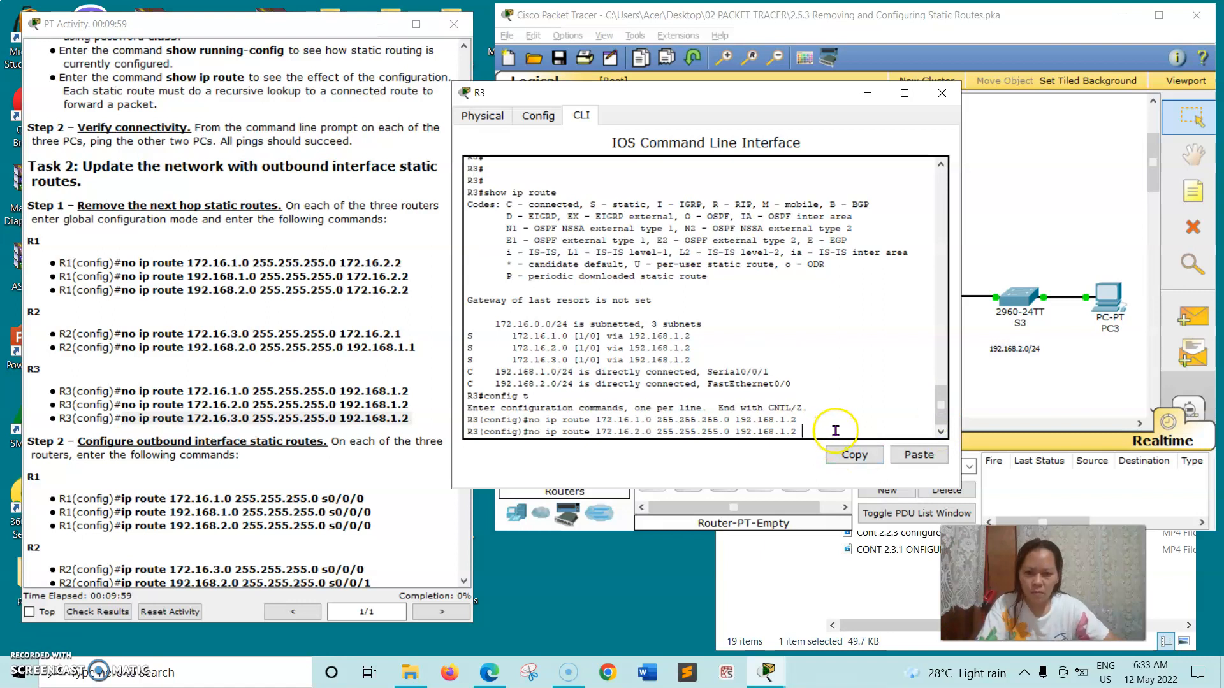
pyautogui.press('Return')
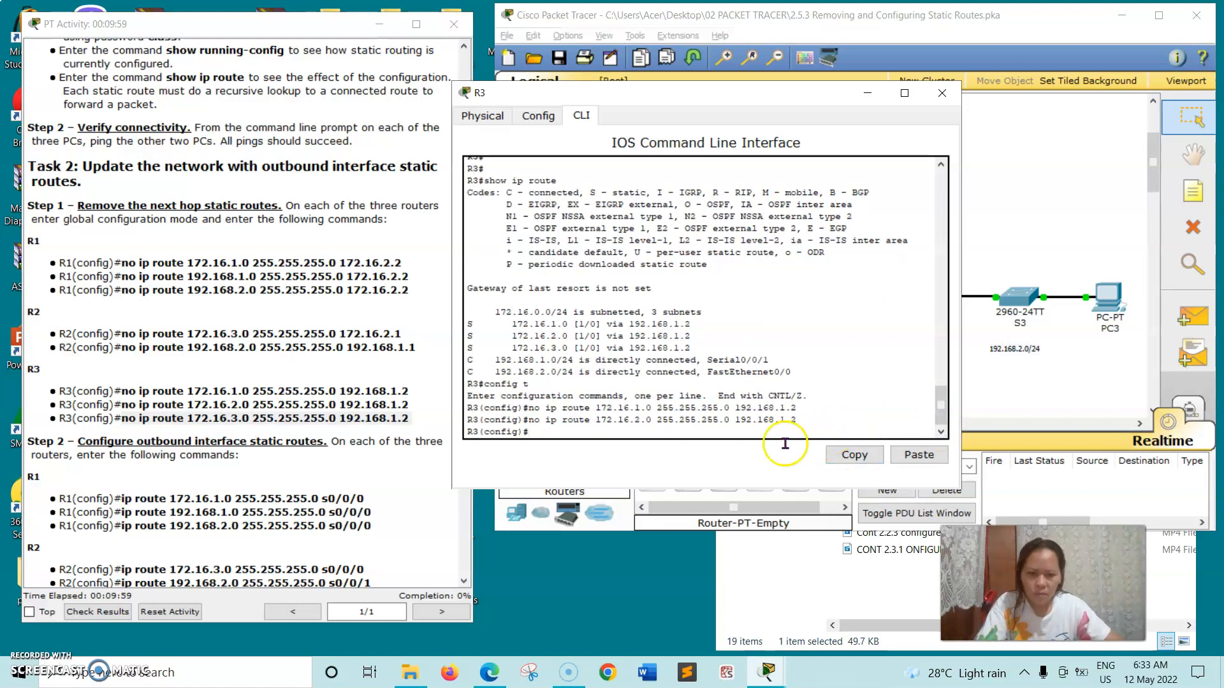
pyautogui.rightClick(540, 432)
pyautogui.click(573, 455)
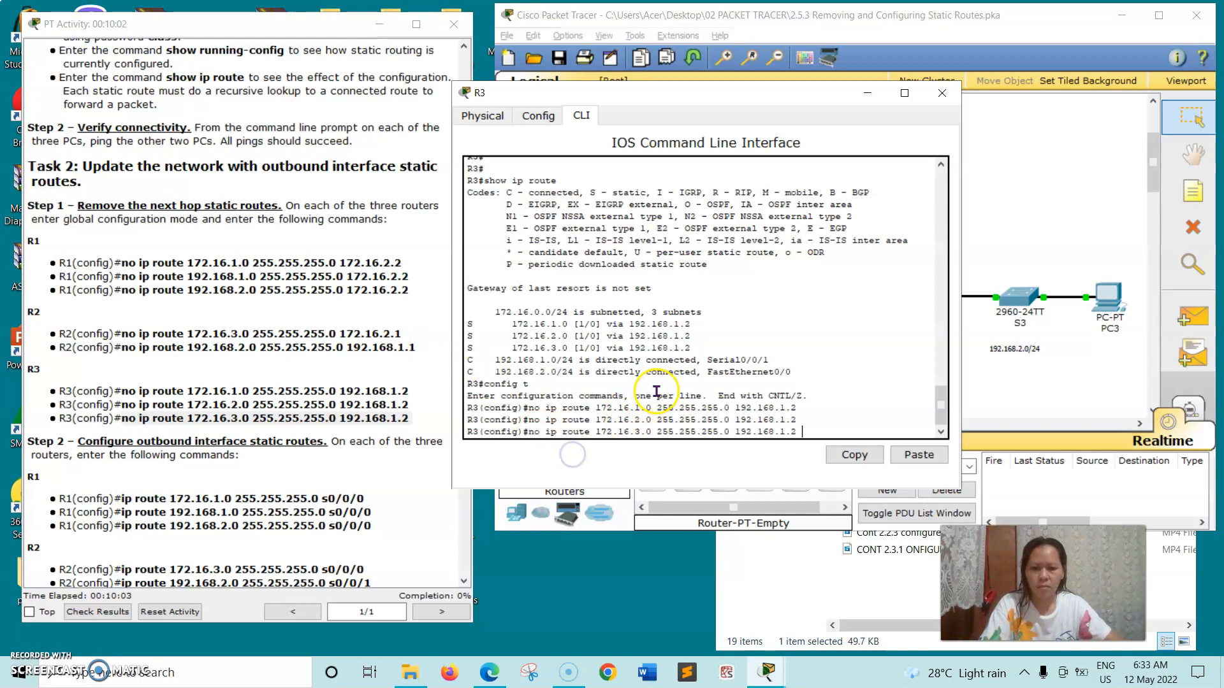
pyautogui.press('Return')
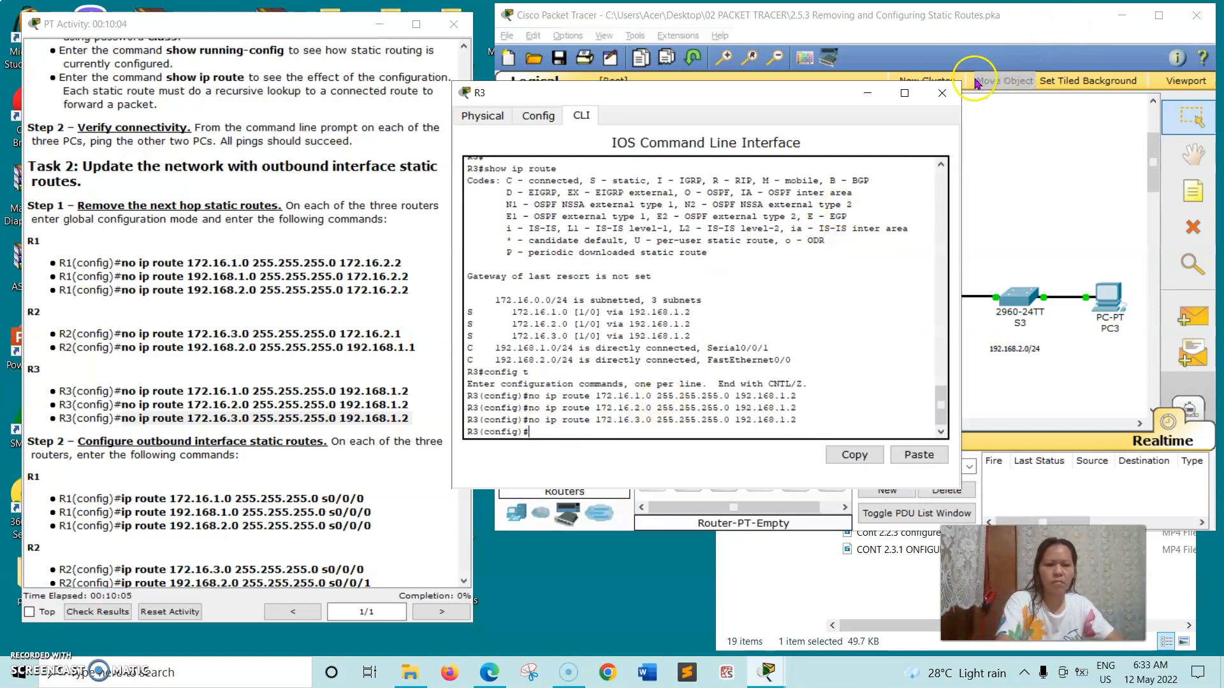
pyautogui.click(949, 93)
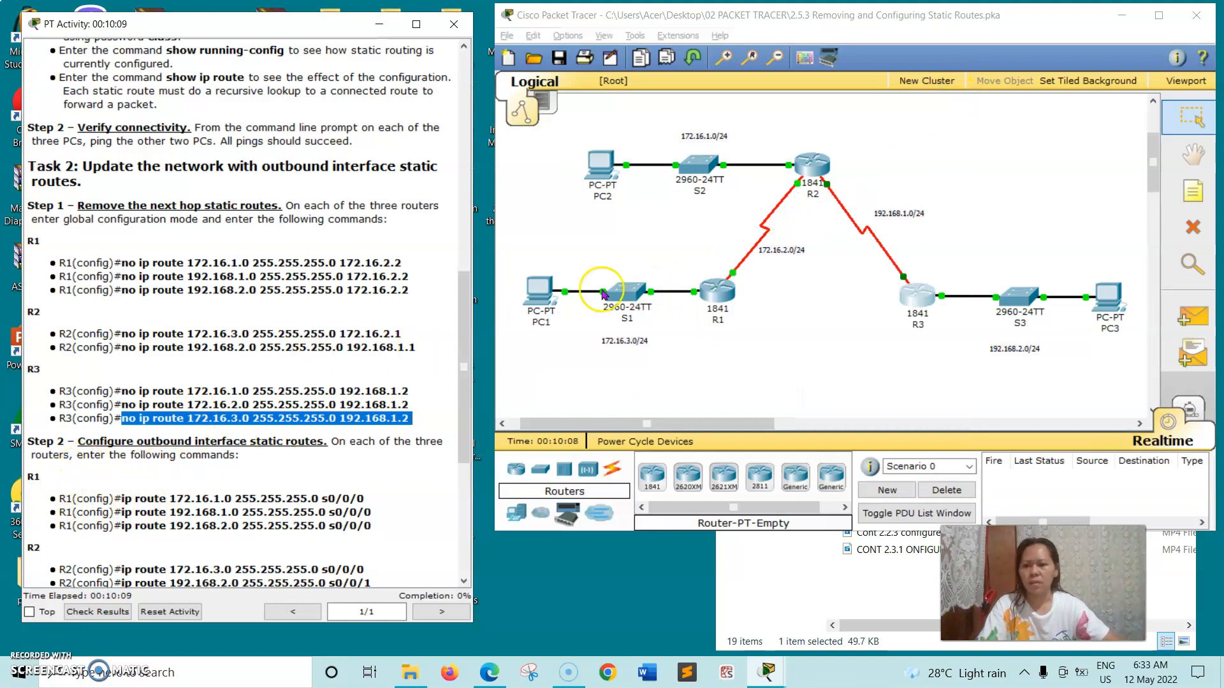
# Add R1's static route to 192.168.2.0/24 out s0/0/0, then close R1's window.
pyautogui.click(718, 293)
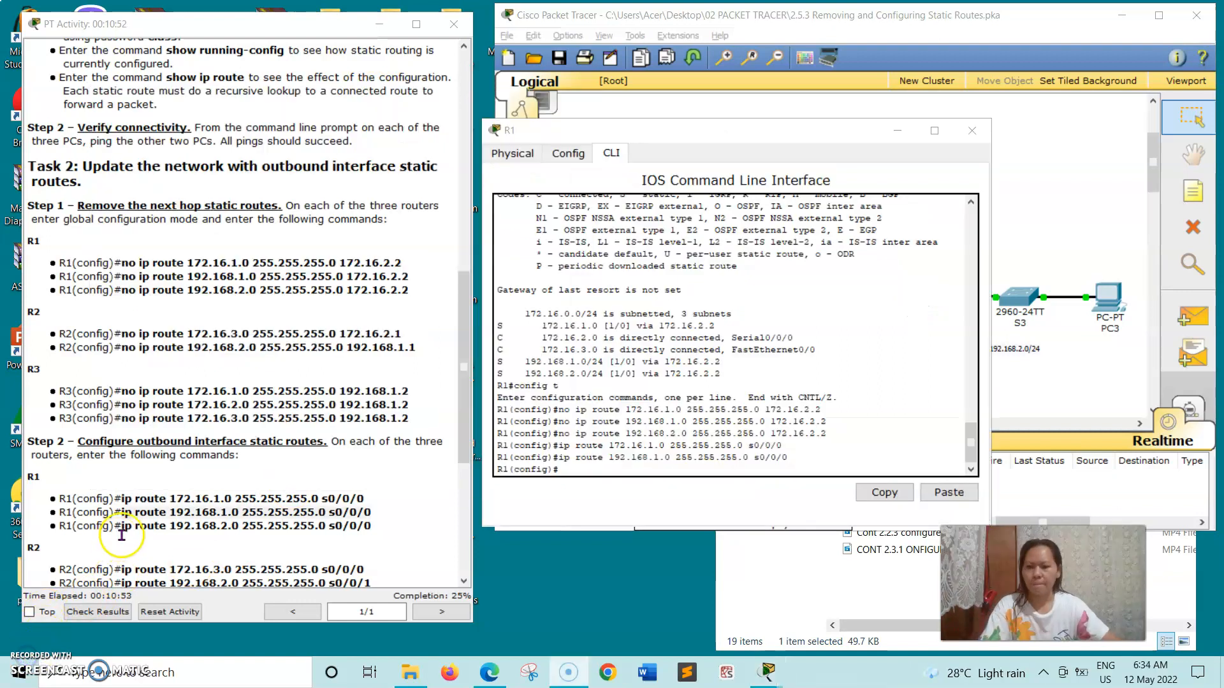
pyautogui.click(120, 527)
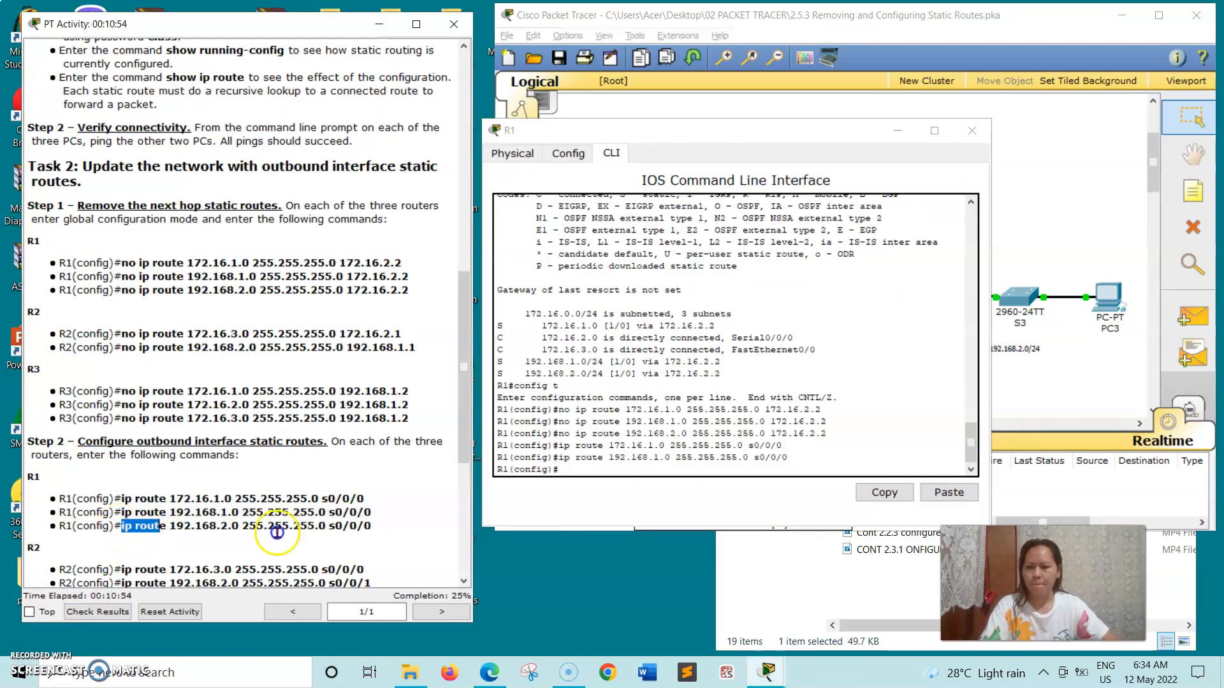
pyautogui.moveTo(277, 533); pyautogui.dragTo(362, 531)
pyautogui.rightClick(375, 529)
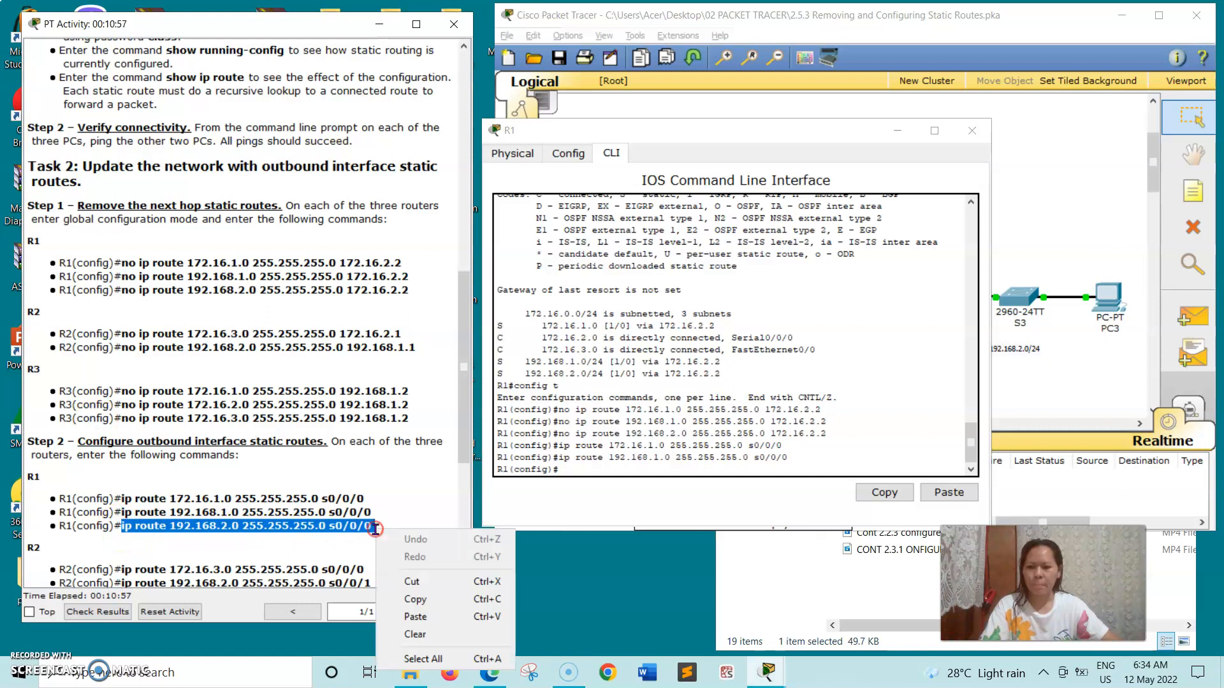
pyautogui.click(416, 600)
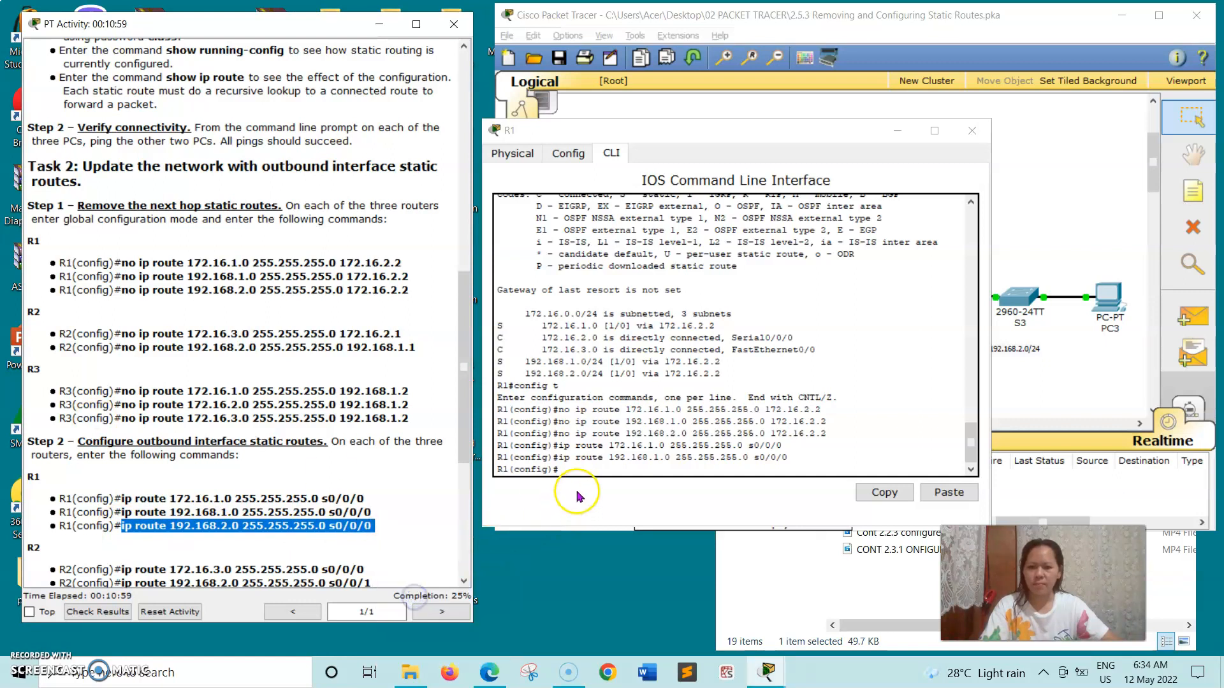
pyautogui.click(574, 468)
pyautogui.rightClick(574, 468)
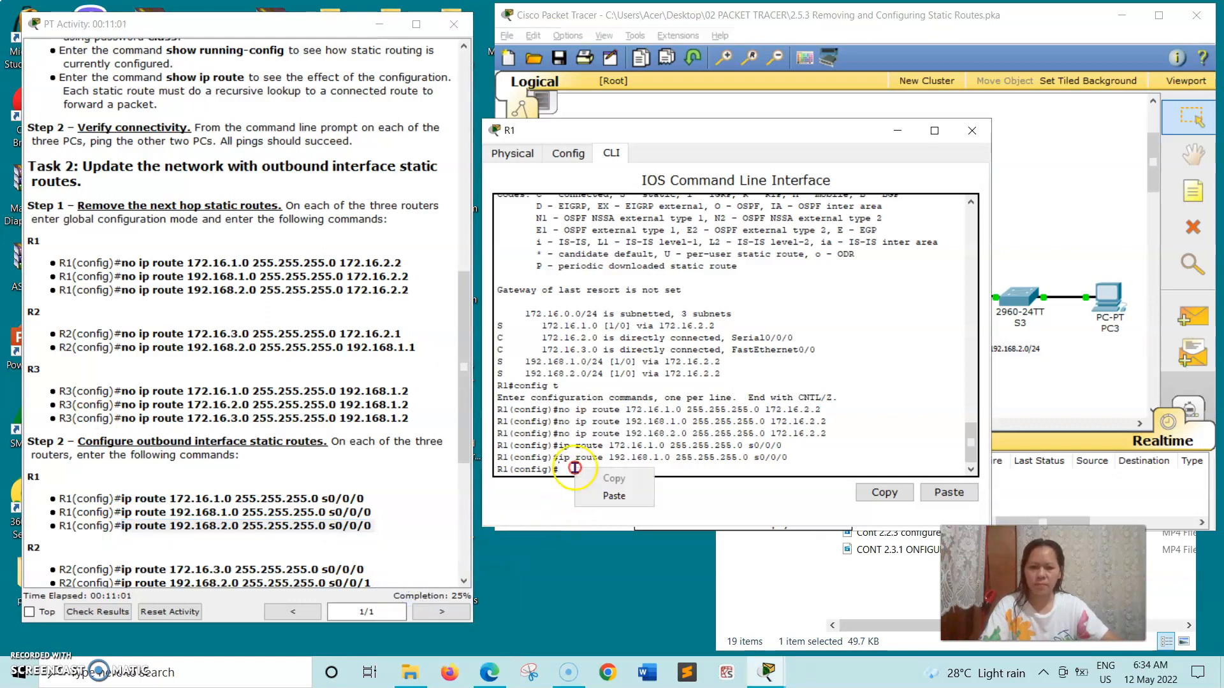
pyautogui.click(592, 500)
pyautogui.press('Return')
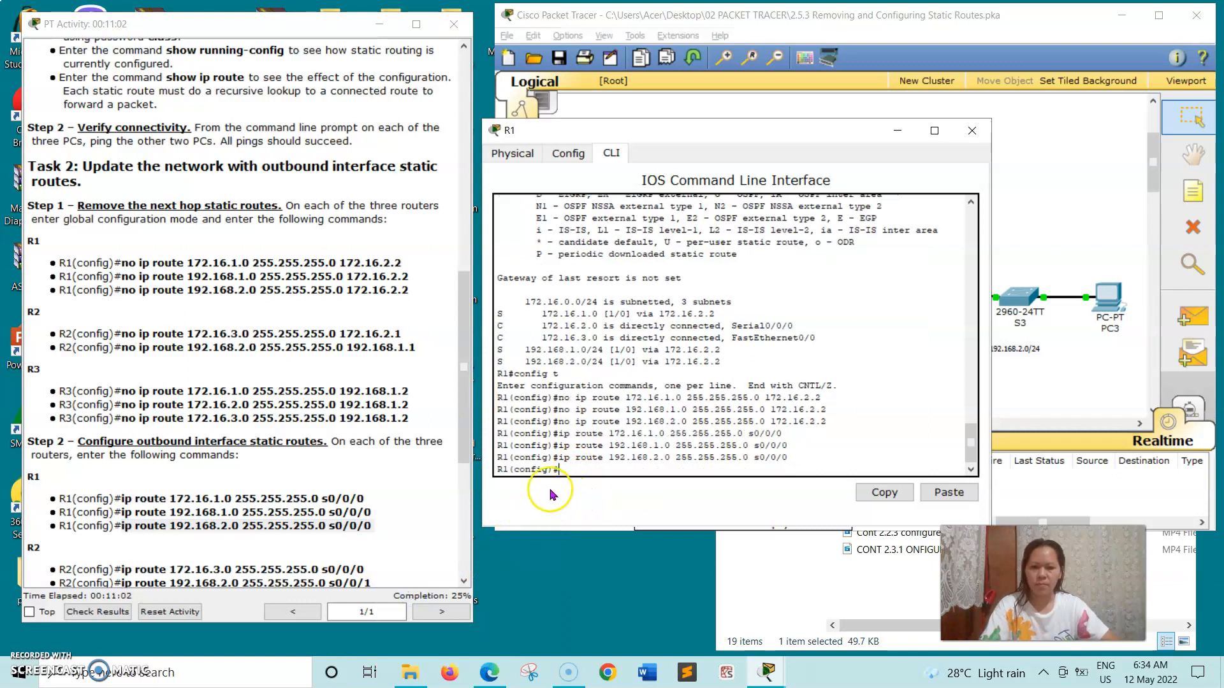
pyautogui.click(972, 131)
pyautogui.click(813, 167)
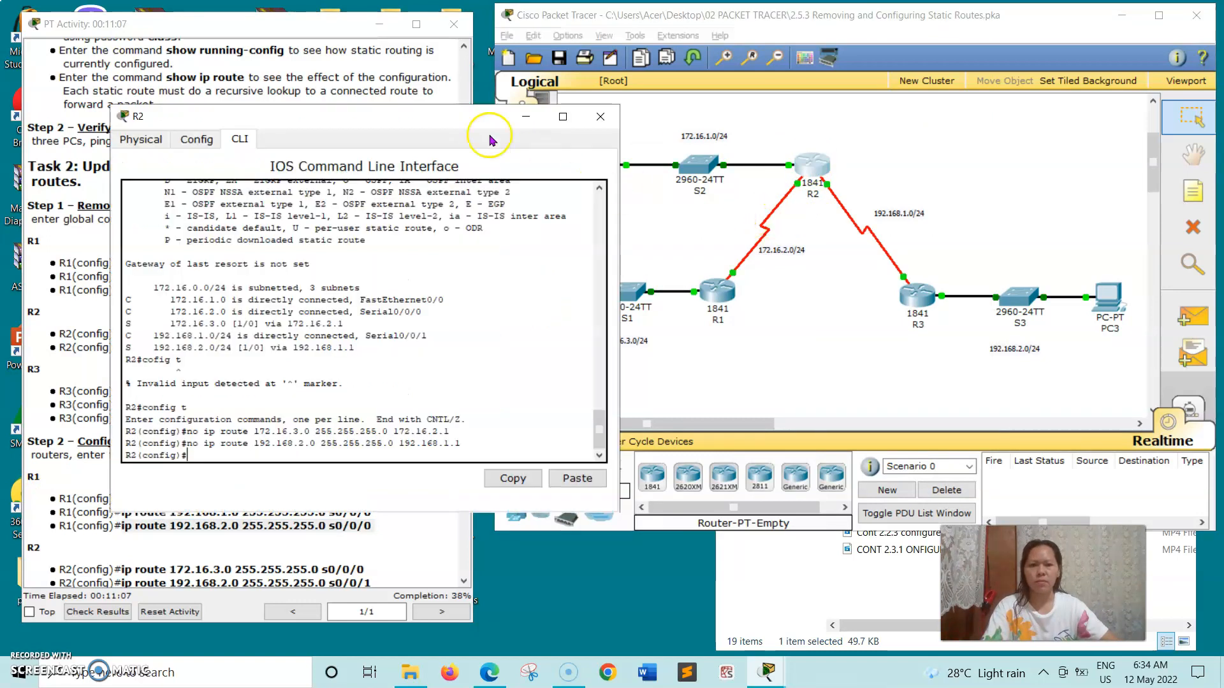
# Add R2's static route to 172.16.3.0/24 out s0/0/0 from the copied instruction command.
pyautogui.moveTo(404, 121); pyautogui.dragTo(756, 104)
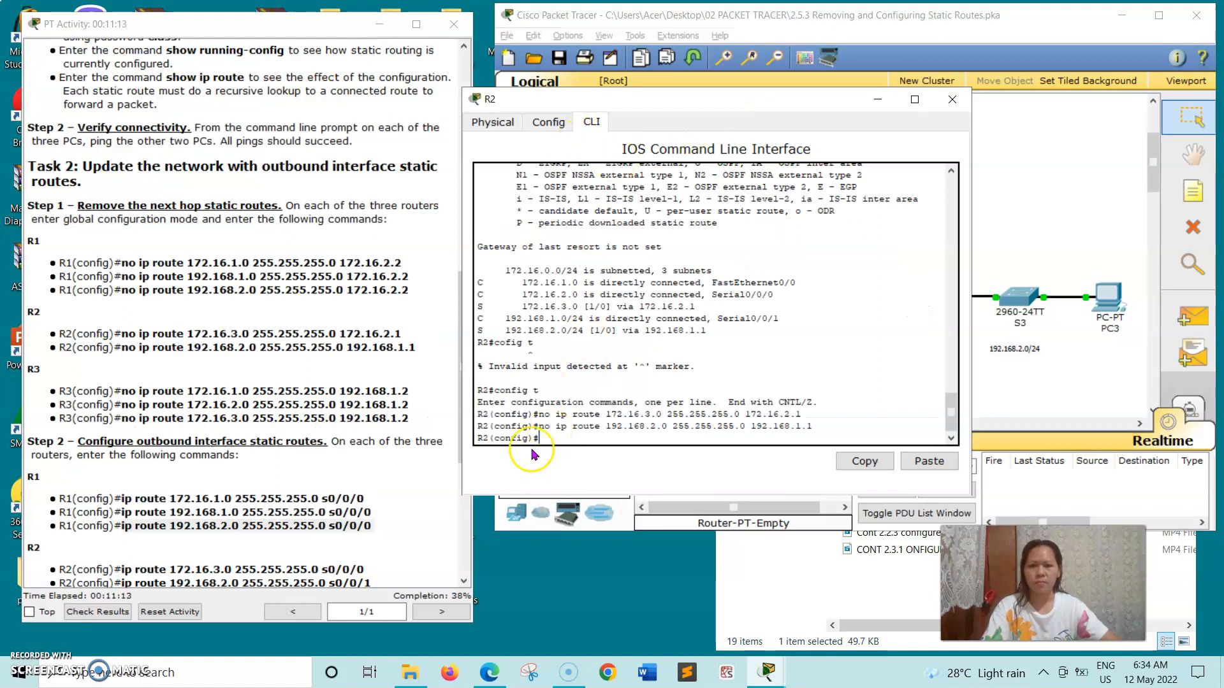
pyautogui.scroll(-3, 261, 472)
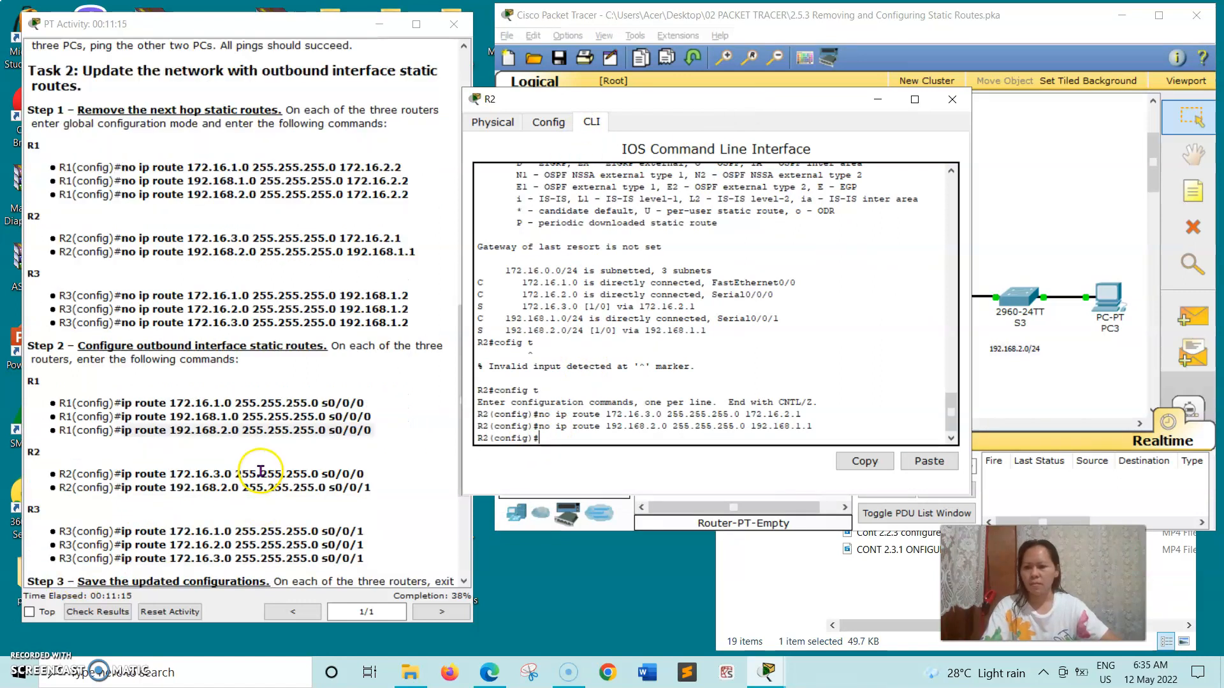
pyautogui.moveTo(121, 474); pyautogui.dragTo(395, 478)
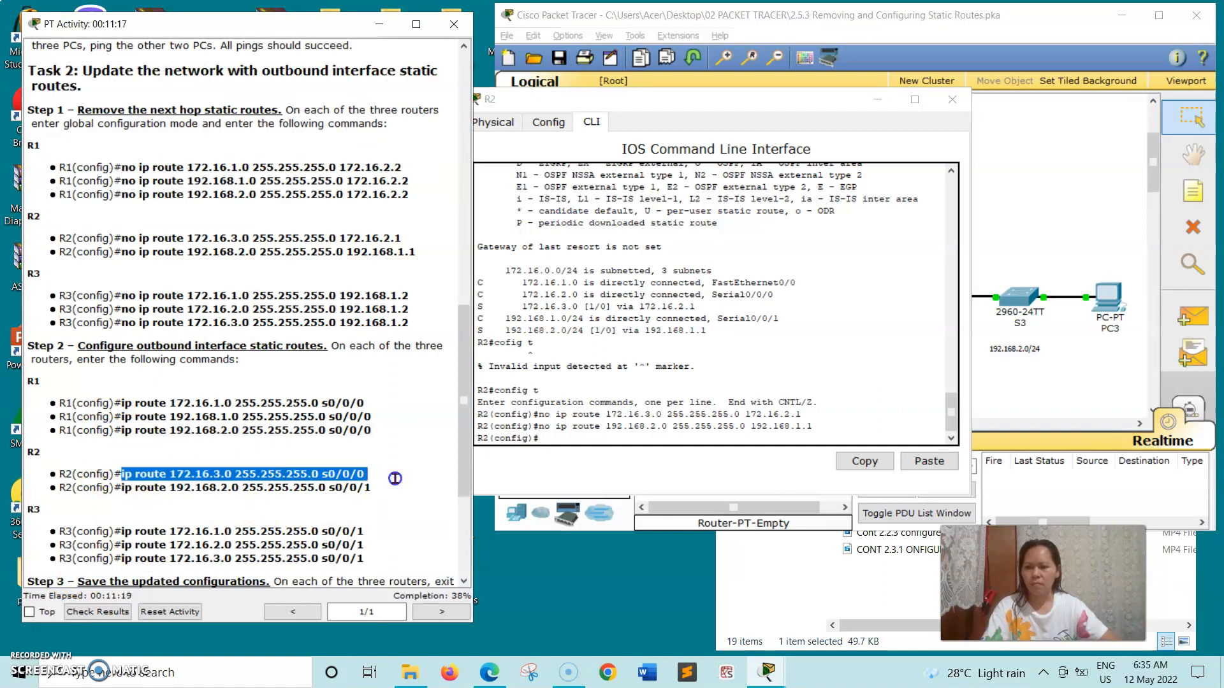
pyautogui.rightClick(395, 477)
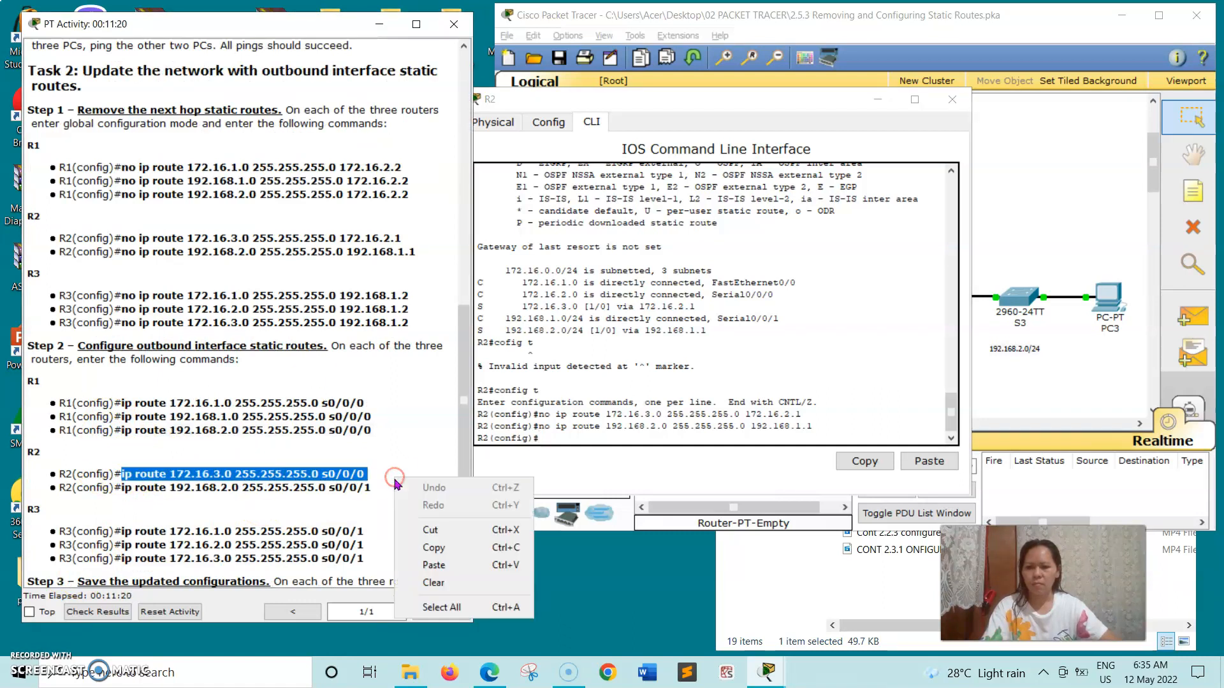
pyautogui.click(421, 544)
pyautogui.click(537, 433)
pyautogui.rightClick(545, 437)
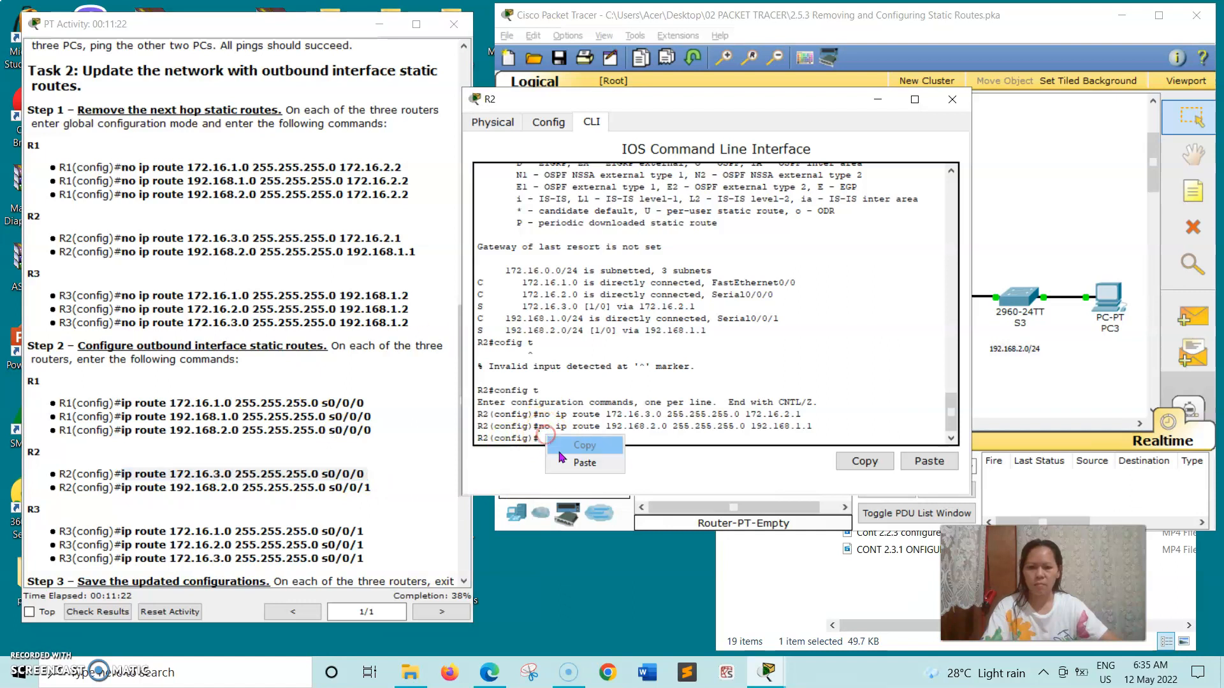
pyautogui.click(569, 463)
pyautogui.press('Return')
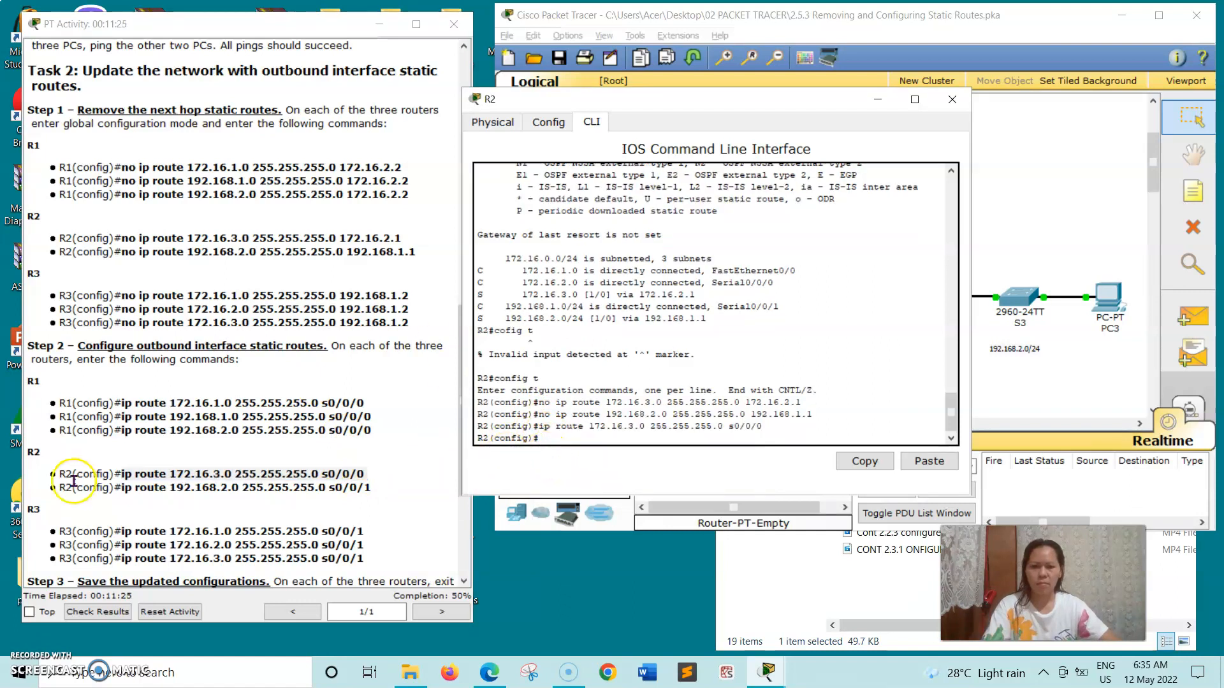
# Add R2's static route to 192.168.2.0/24 out s0/0/1.
pyautogui.click(135, 486)
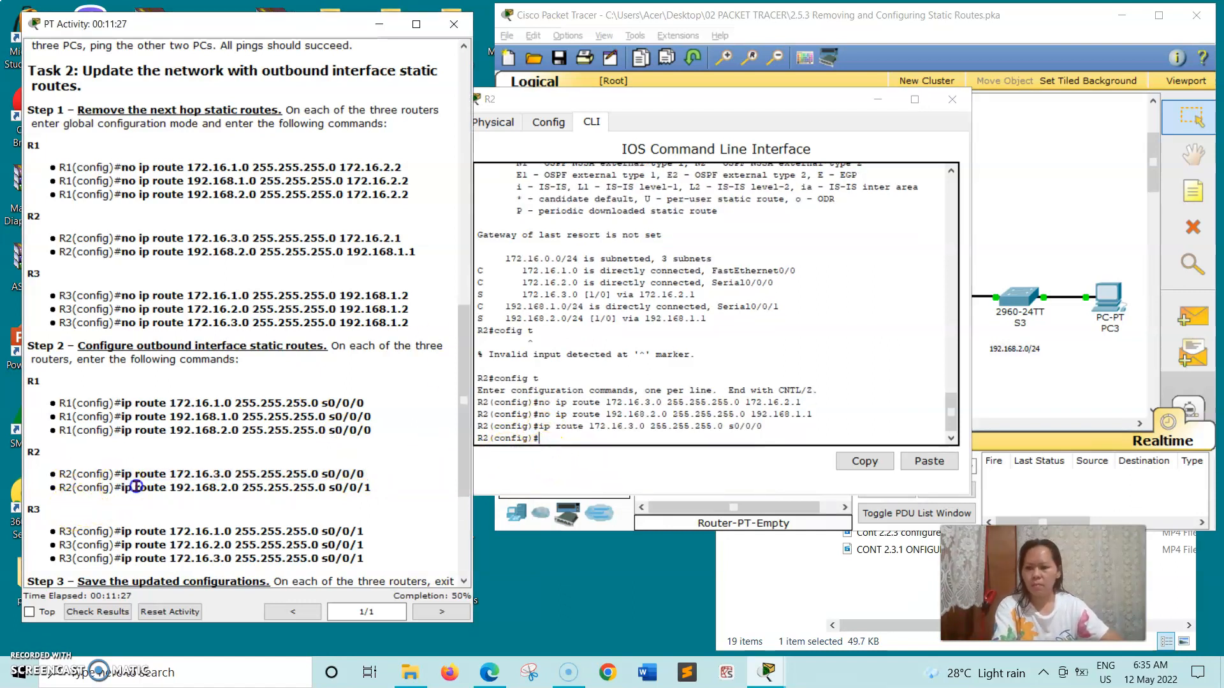
pyautogui.moveTo(257, 490); pyautogui.dragTo(386, 490)
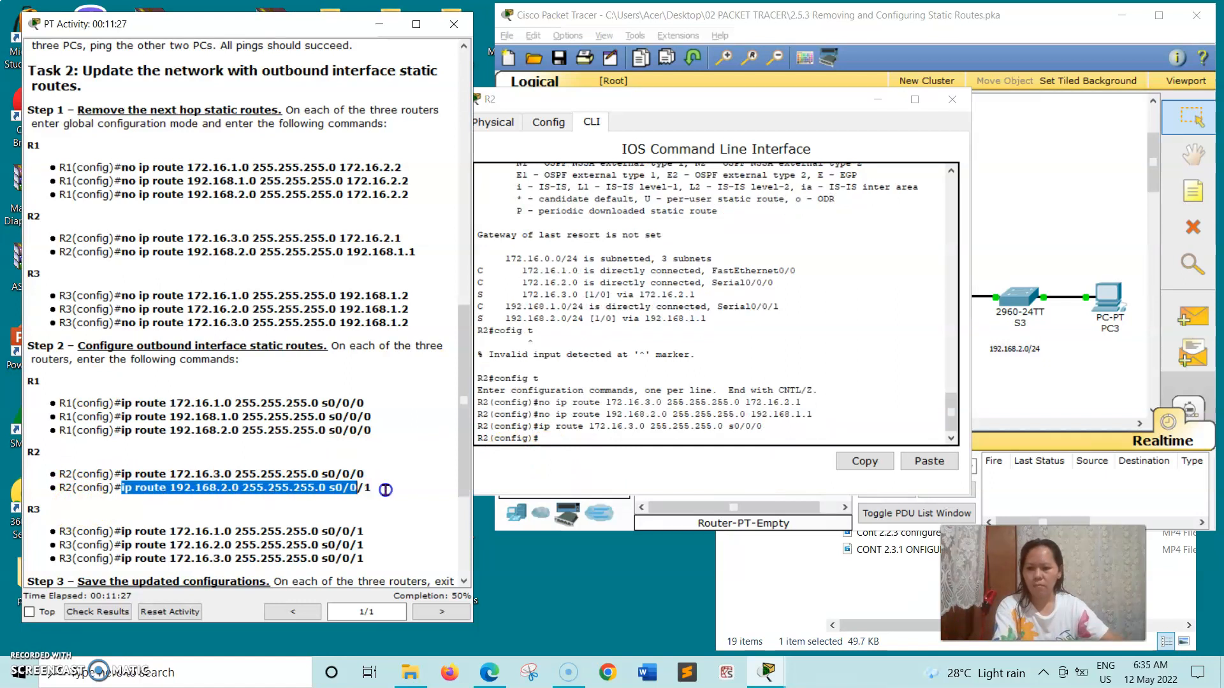
pyautogui.rightClick(385, 490)
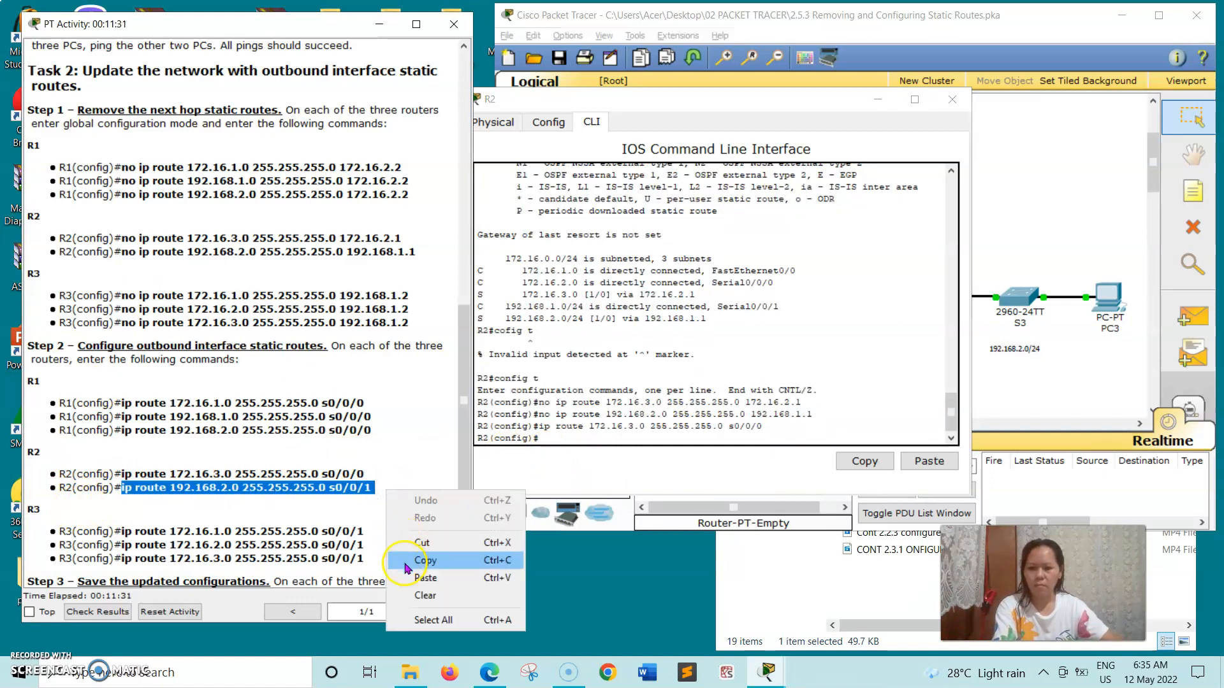
pyautogui.click(405, 561)
pyautogui.click(552, 442)
pyautogui.rightClick(552, 440)
pyautogui.click(589, 467)
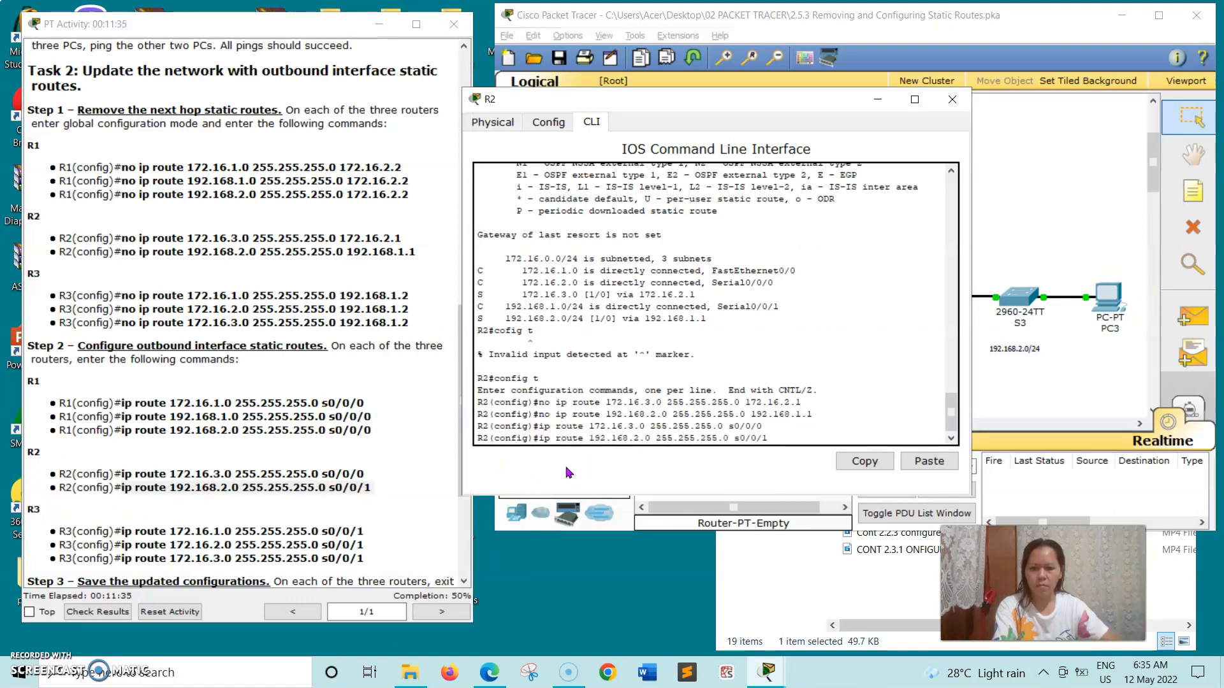
pyautogui.press('Return')
# Close R2, open R3, and add its static route to 172.16.1.0 out s0/0/1.
pyautogui.click(954, 97)
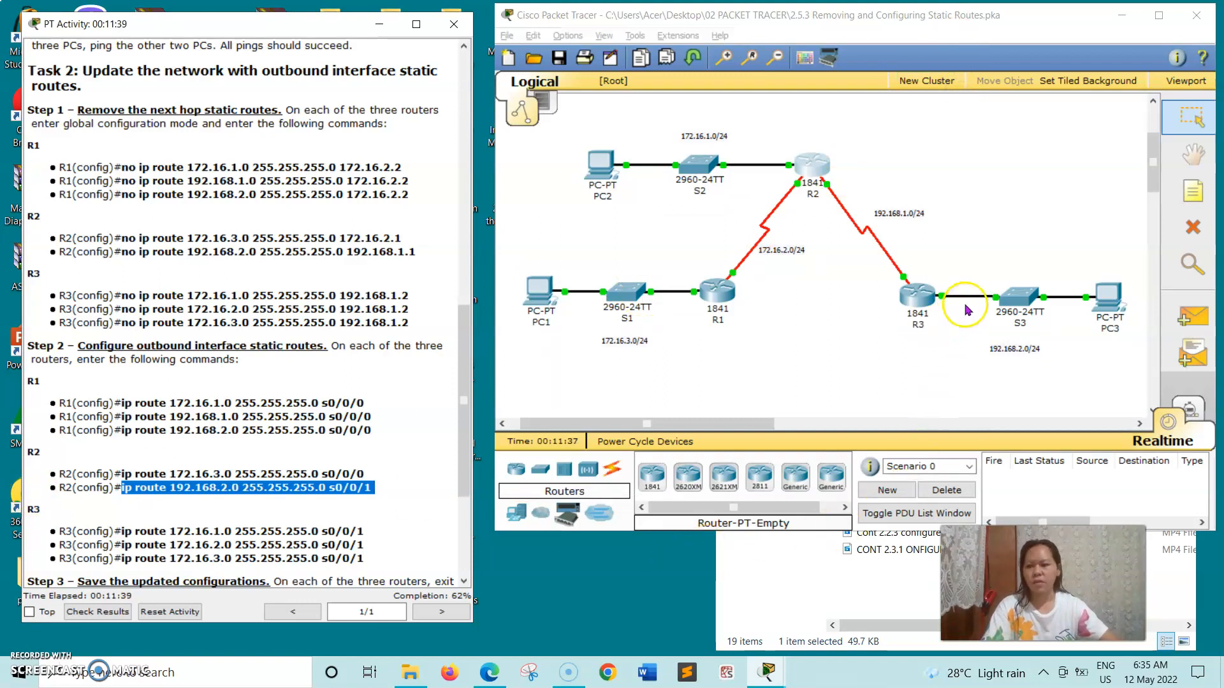
pyautogui.click(913, 301)
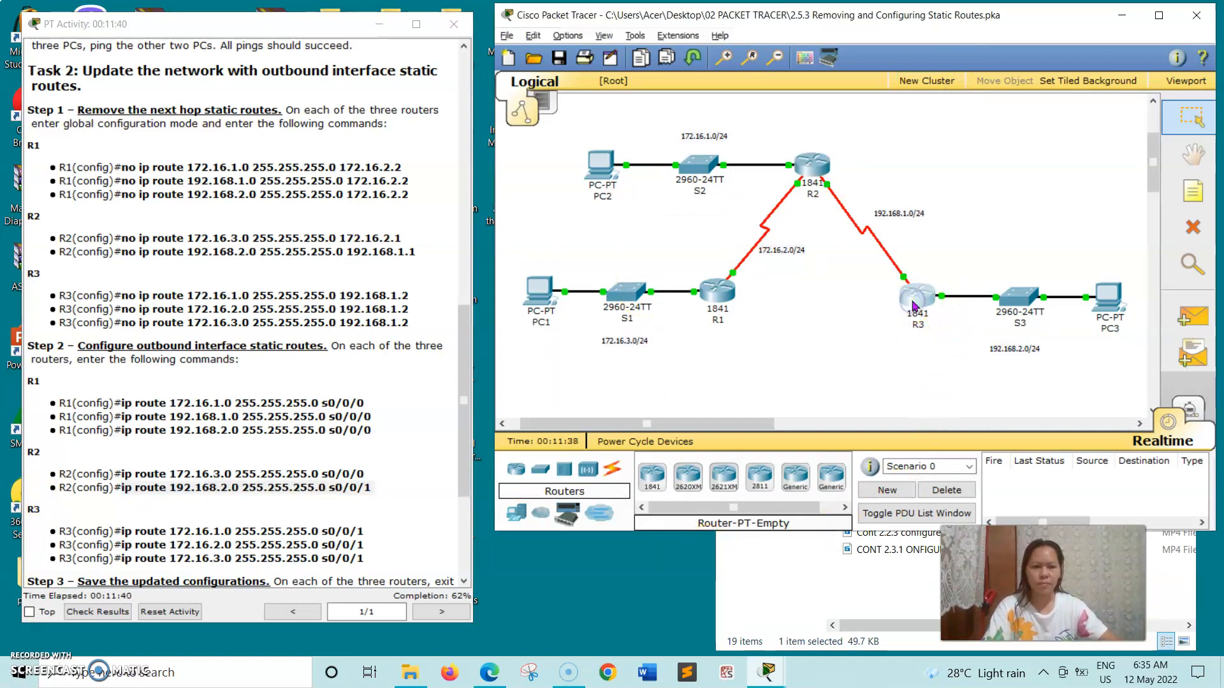
pyautogui.moveTo(381, 144); pyautogui.dragTo(694, 125)
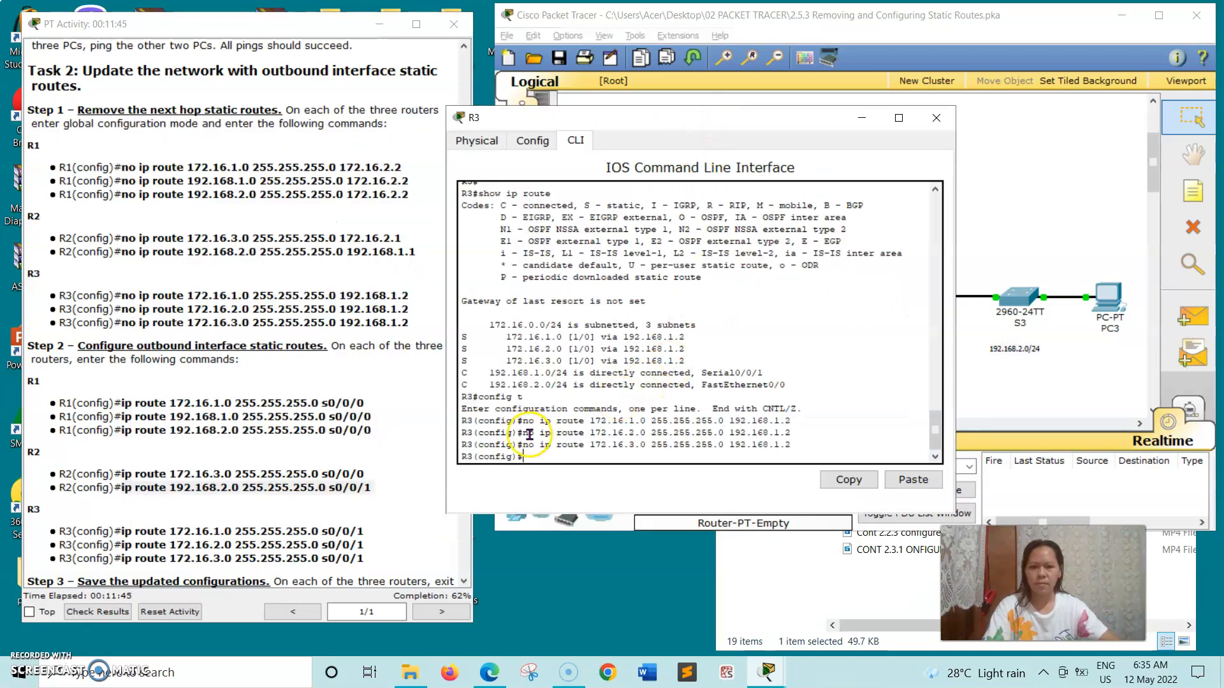
pyautogui.moveTo(123, 530); pyautogui.dragTo(275, 531)
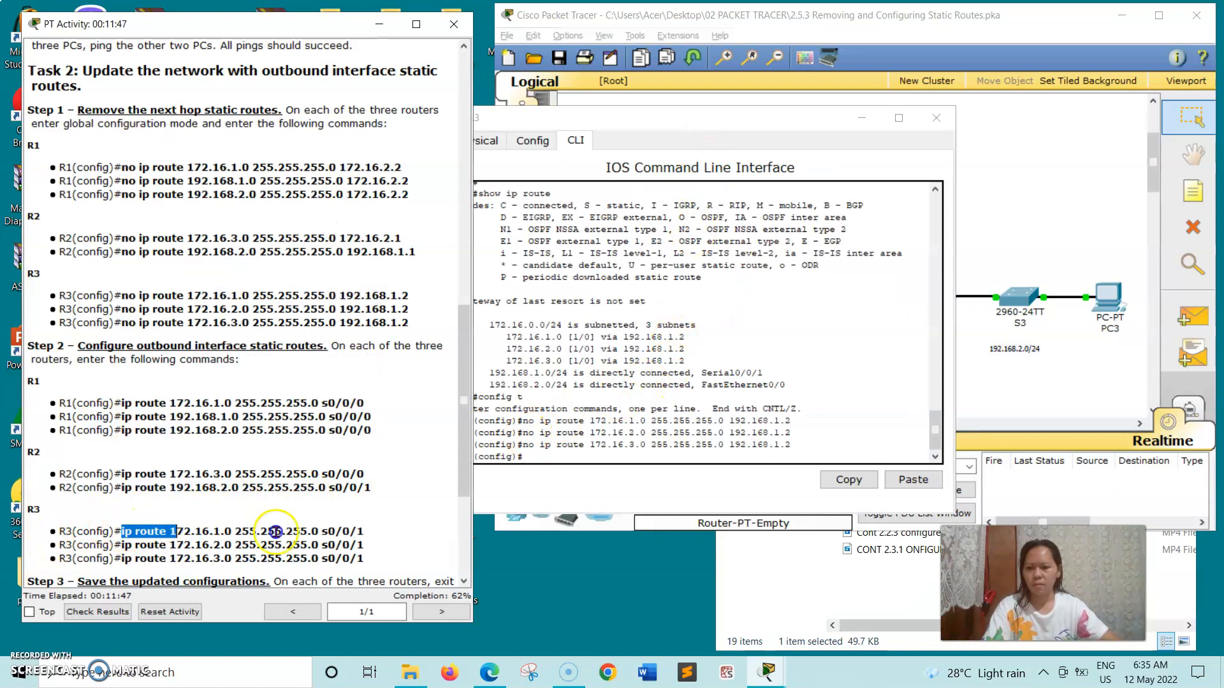
pyautogui.rightClick(370, 531)
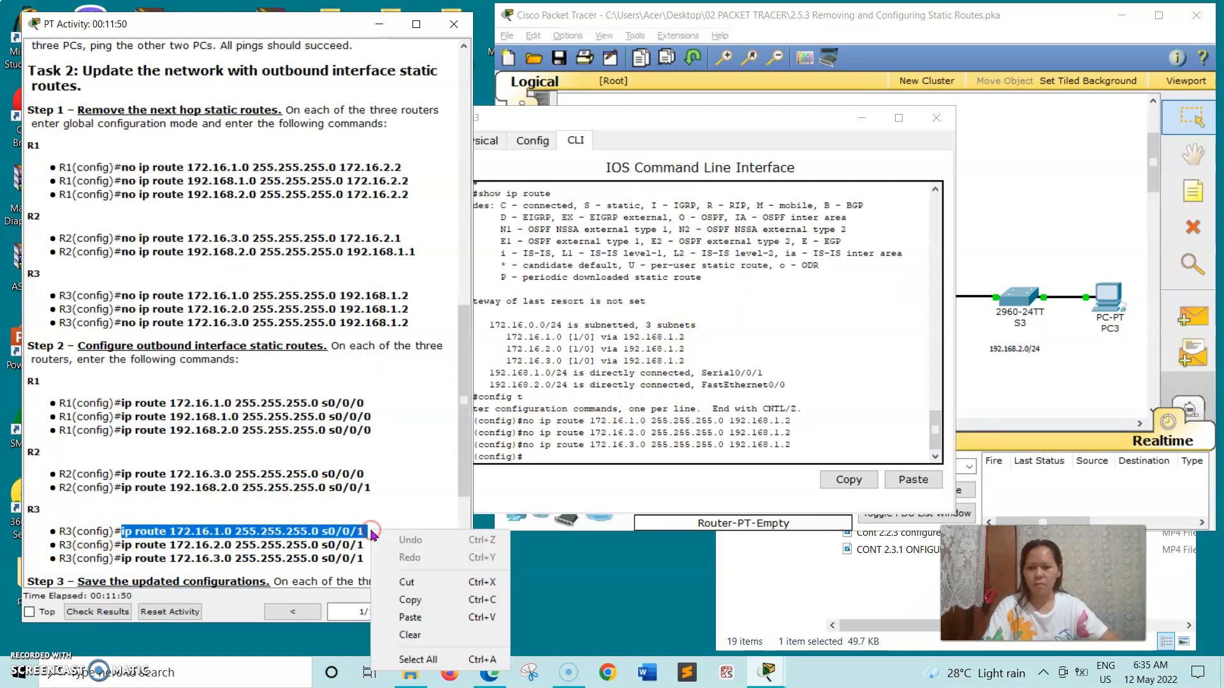
pyautogui.click(405, 600)
pyautogui.click(541, 469)
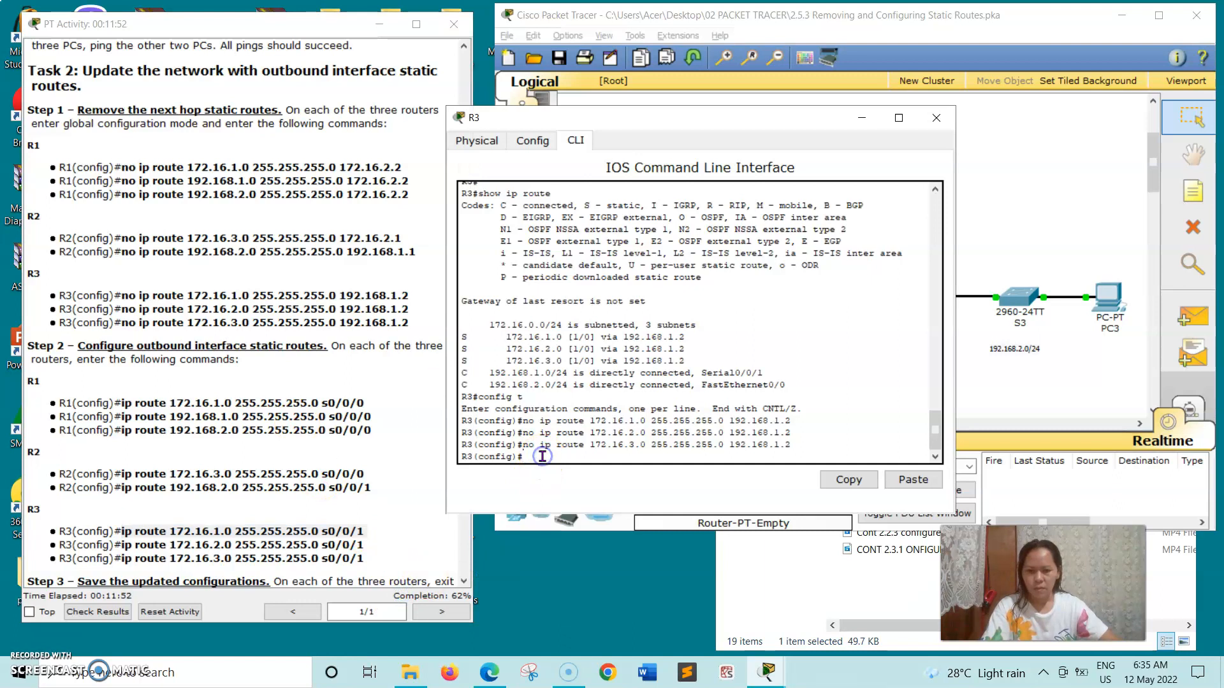
pyautogui.rightClick(542, 457)
pyautogui.click(561, 484)
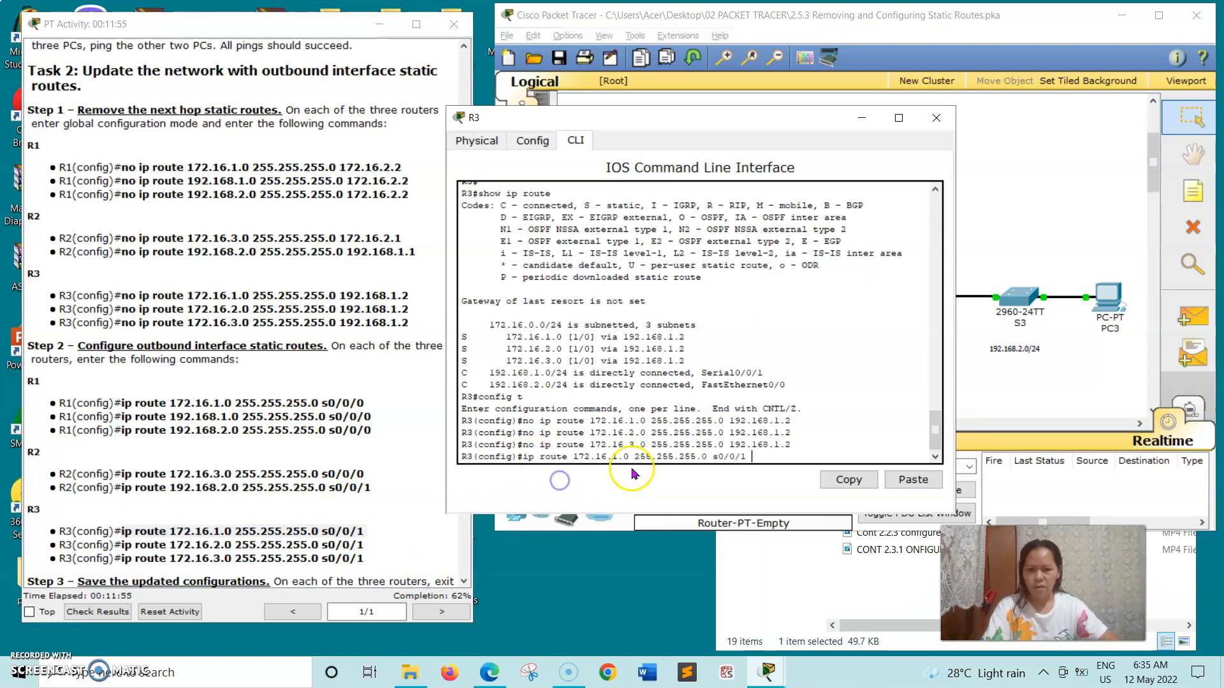
pyautogui.press('Return')
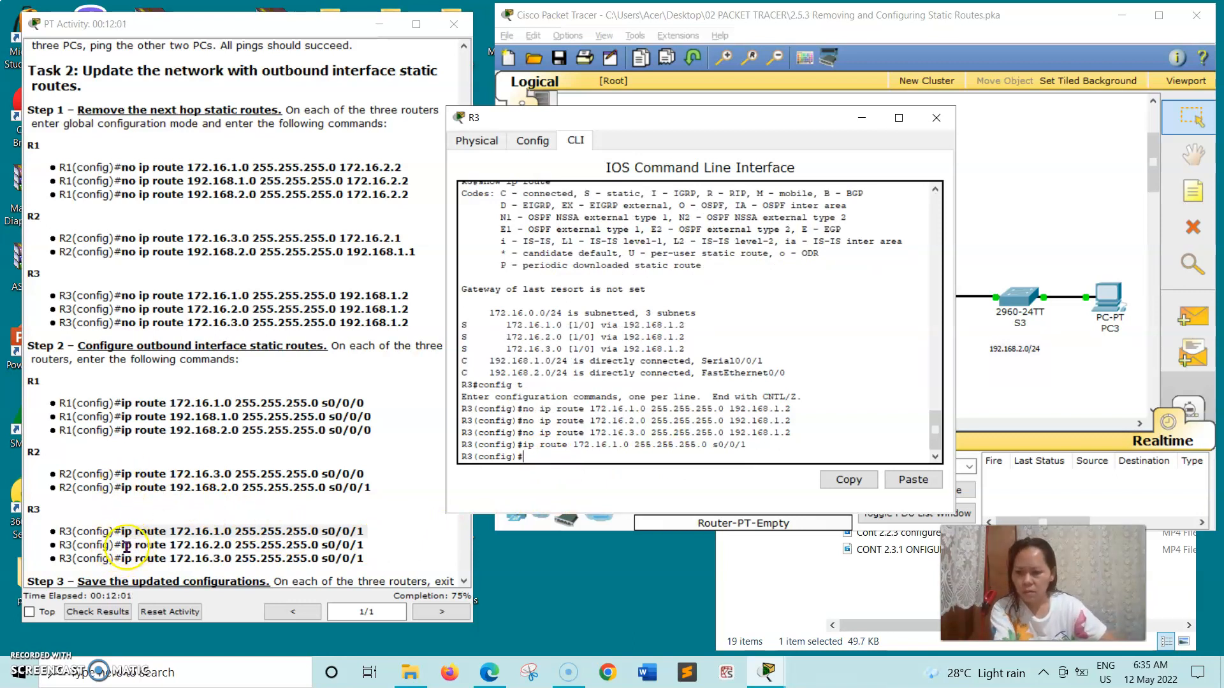
# Add R3's static route to 172.16.2.0 out s0/0/1.
pyautogui.click(121, 547)
pyautogui.moveTo(224, 549); pyautogui.dragTo(368, 546)
pyautogui.rightClick(367, 547)
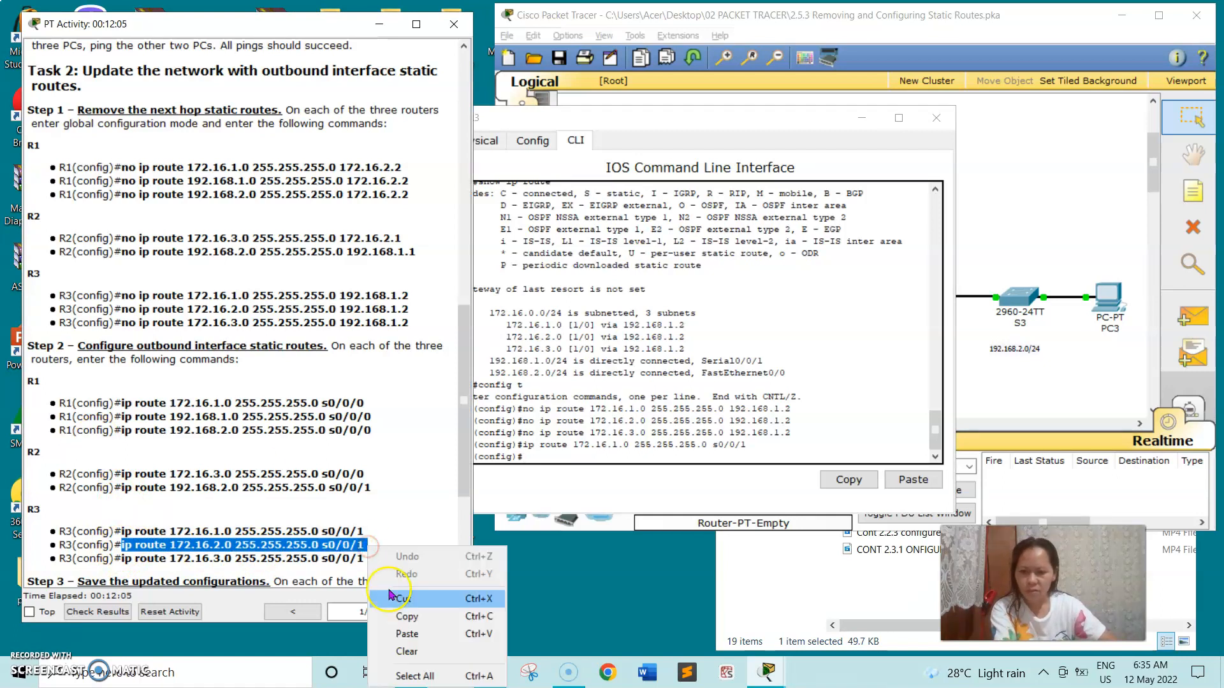
pyautogui.click(397, 617)
pyautogui.click(532, 452)
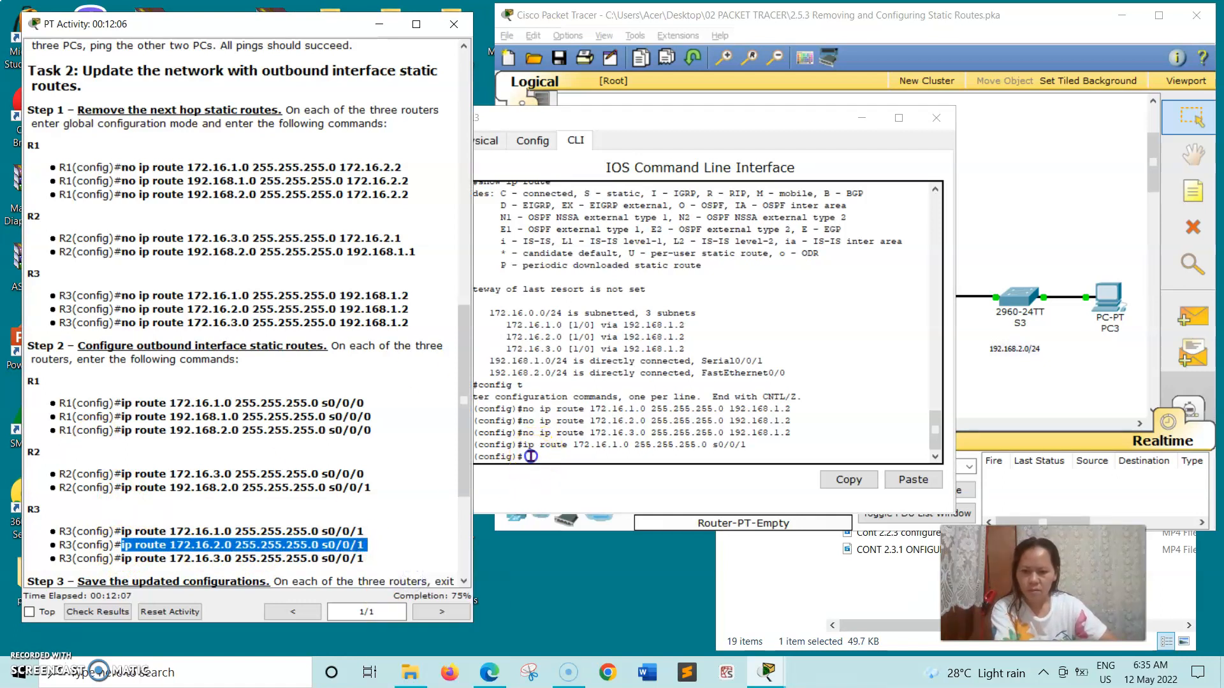
pyautogui.rightClick(531, 457)
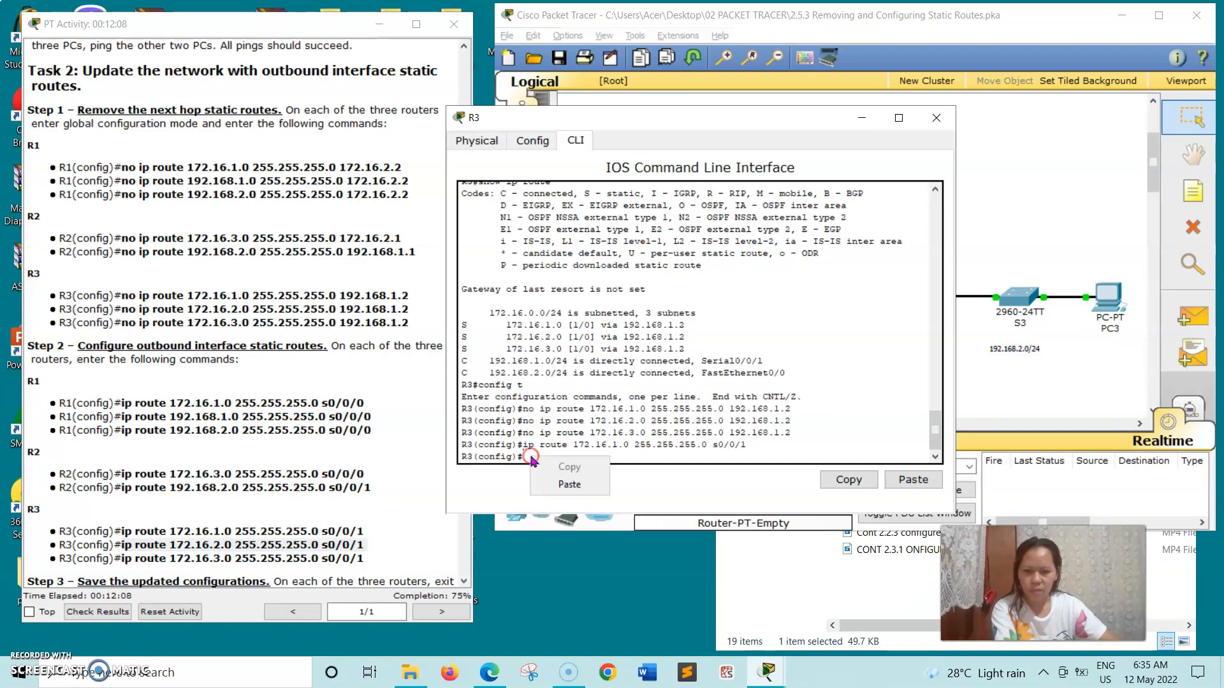
pyautogui.click(550, 485)
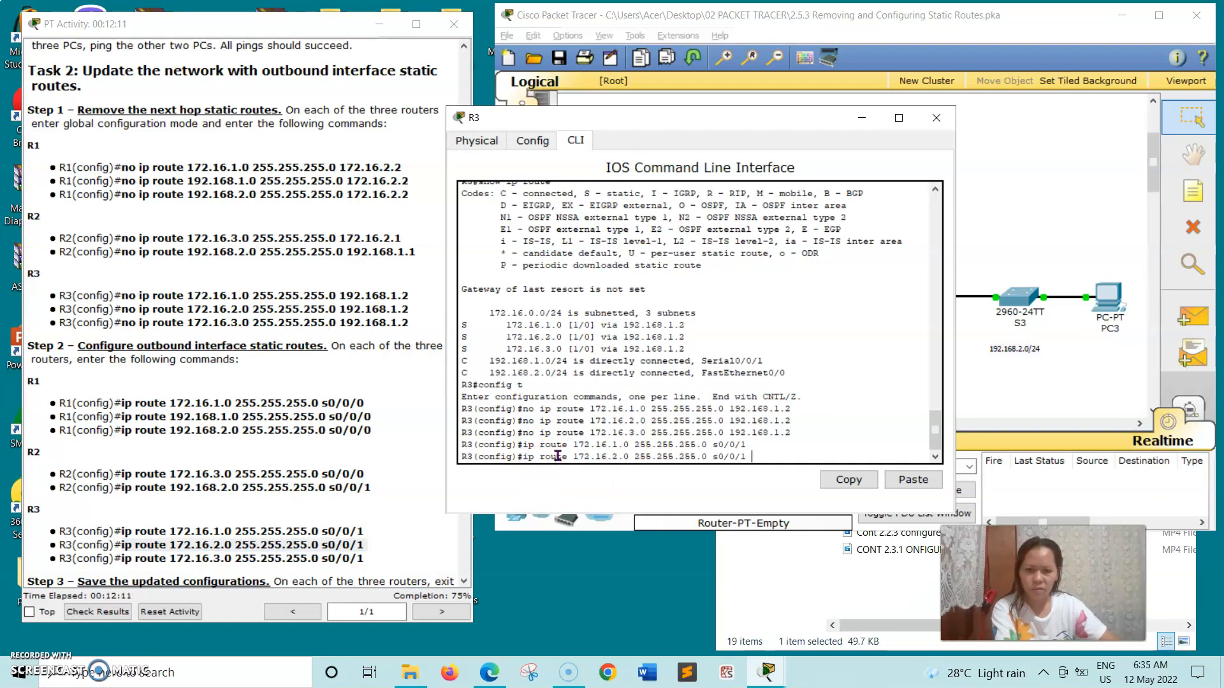
pyautogui.press('Return')
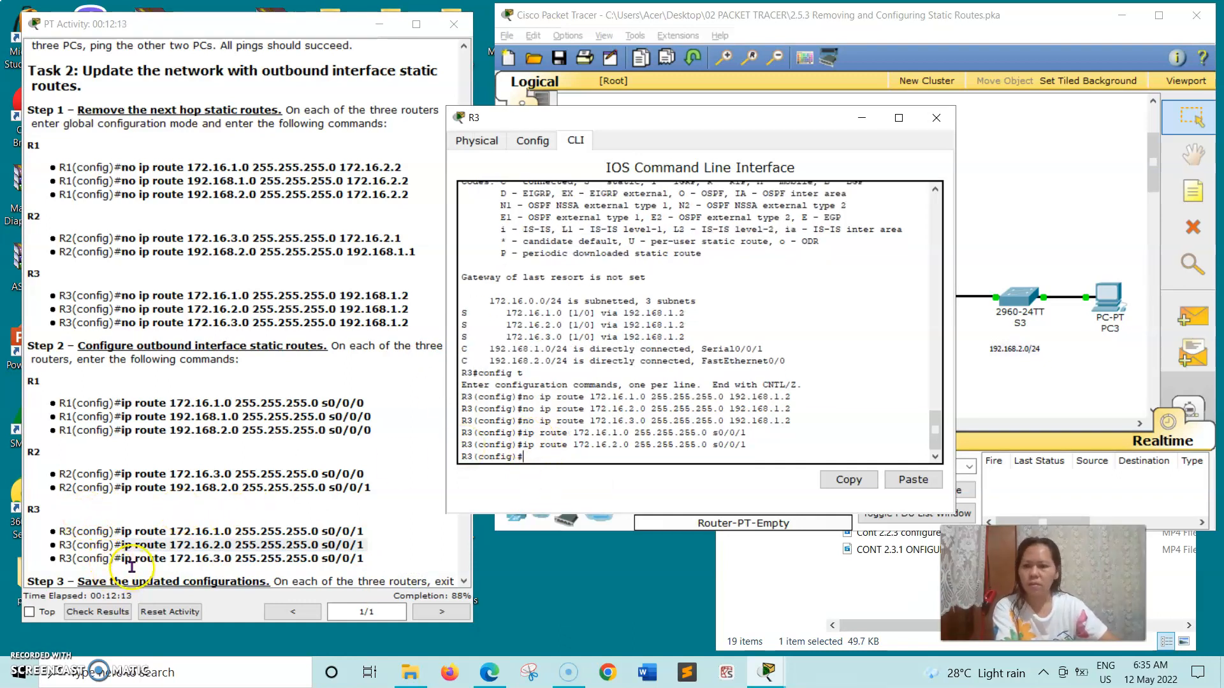
# Add R3's static route to 172.16.3.0 out s0/0/1, then close R3's window.
pyautogui.moveTo(123, 561); pyautogui.dragTo(370, 561)
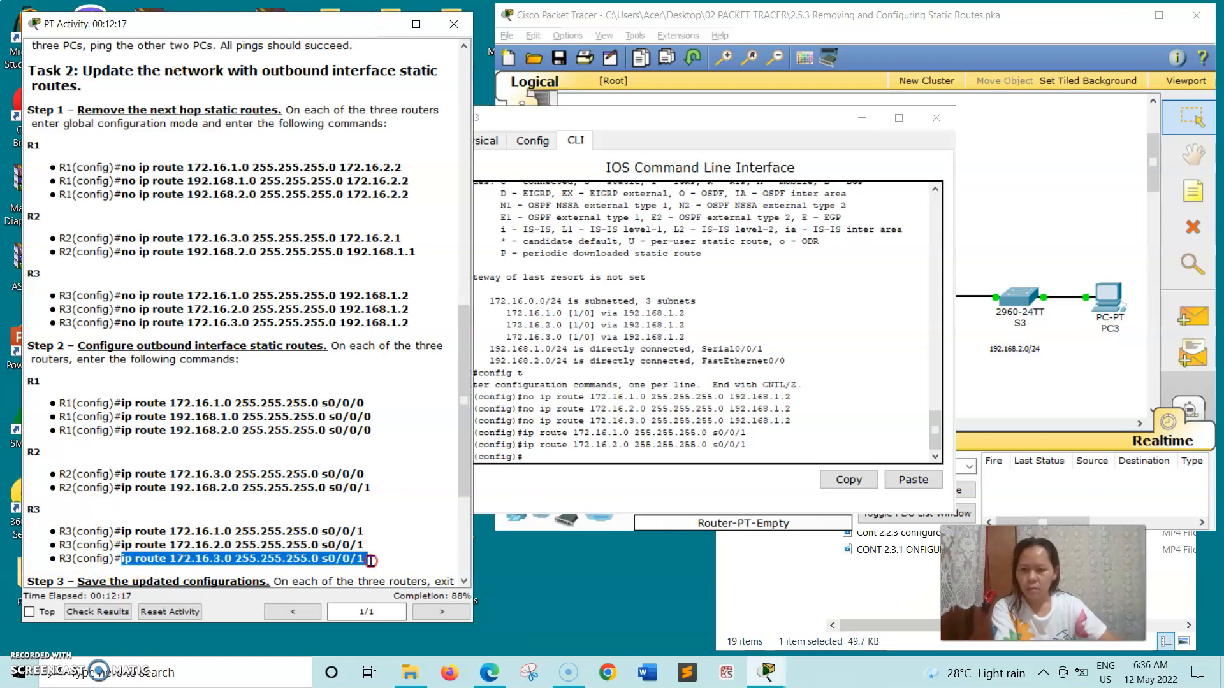
pyautogui.rightClick(370, 561)
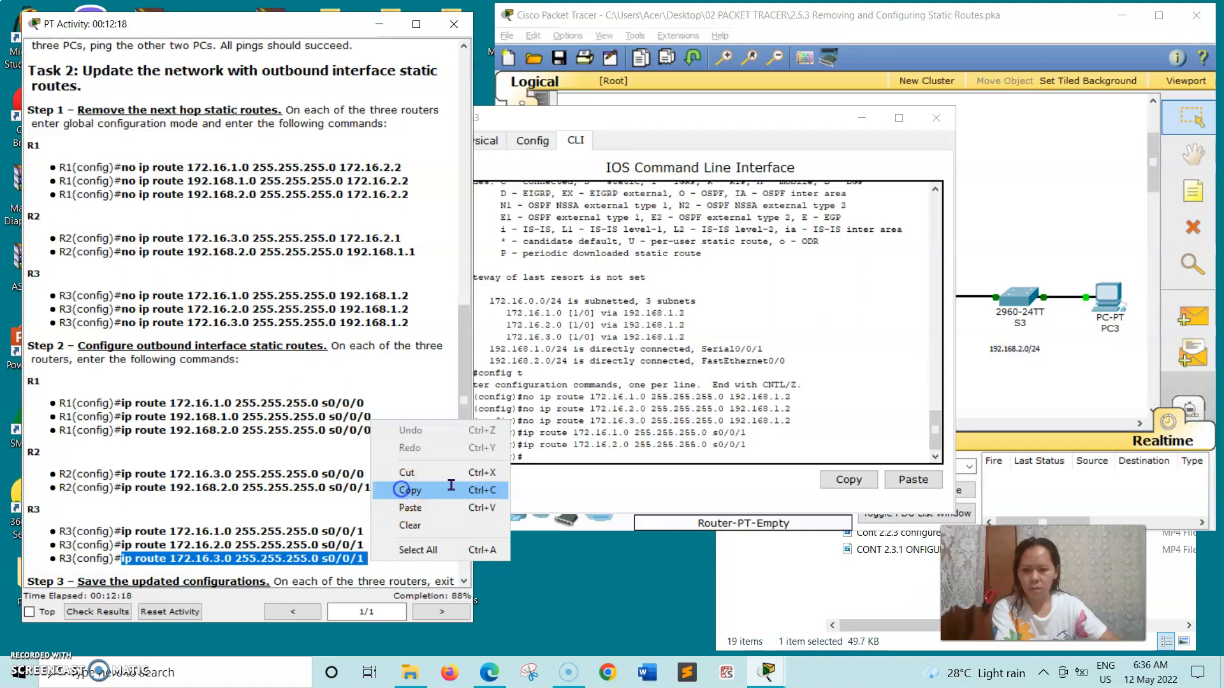
pyautogui.click(402, 492)
pyautogui.click(533, 459)
pyautogui.rightClick(534, 459)
pyautogui.click(561, 488)
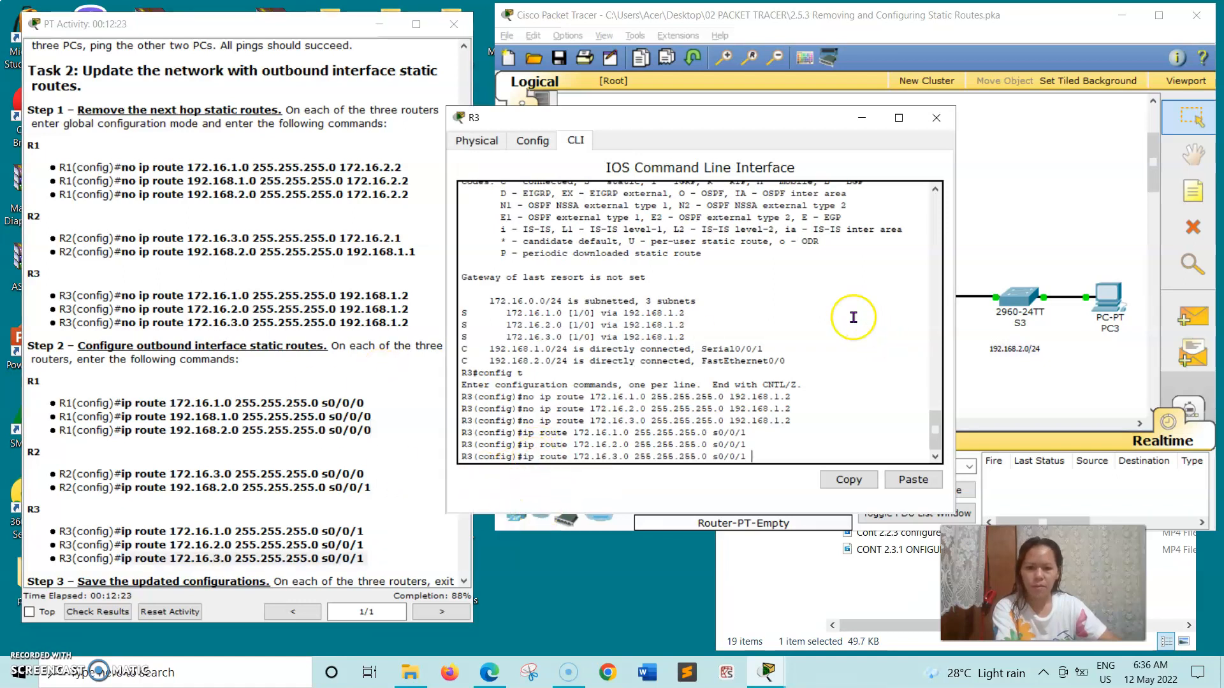
pyautogui.press('Return')
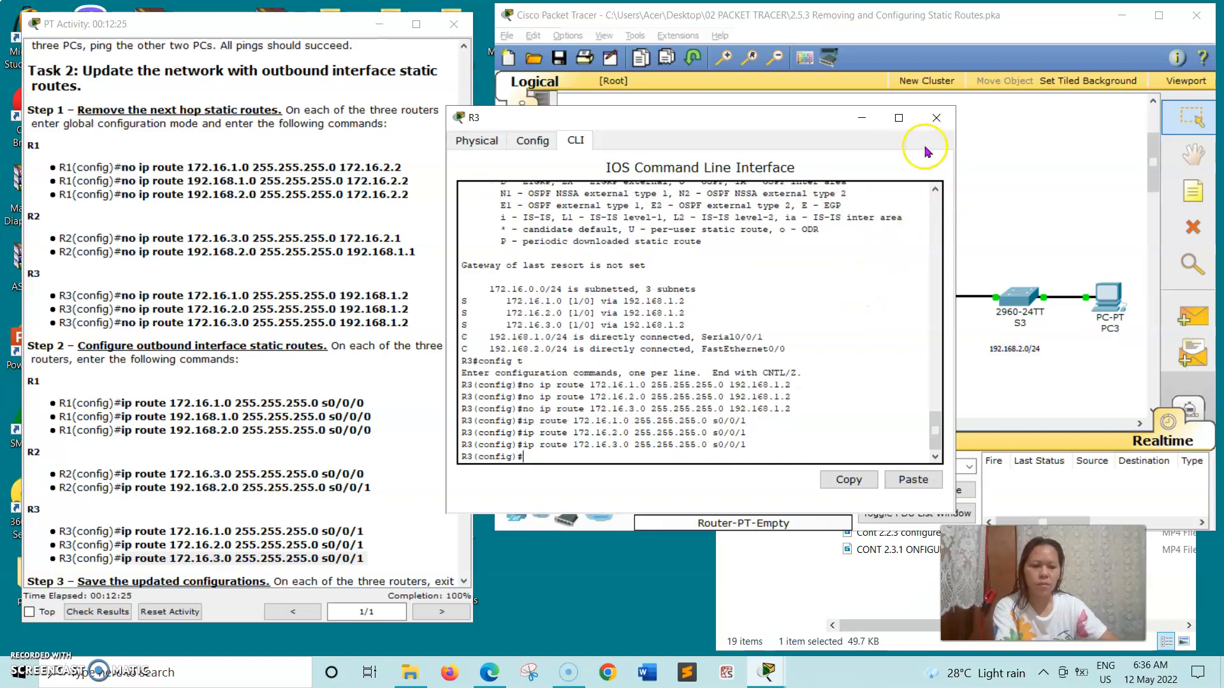
pyautogui.click(931, 119)
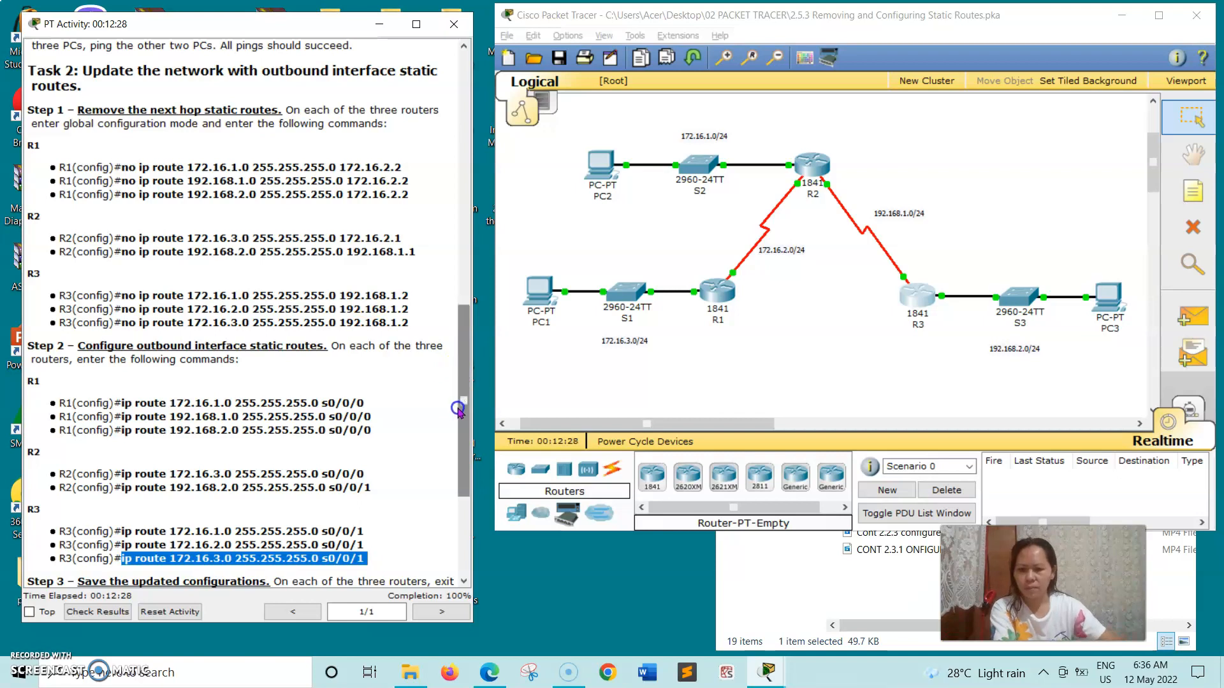
# Clear the instruction text selection and open R1's console, moving it clear of the topology.
pyautogui.scroll(-5, 452, 460)
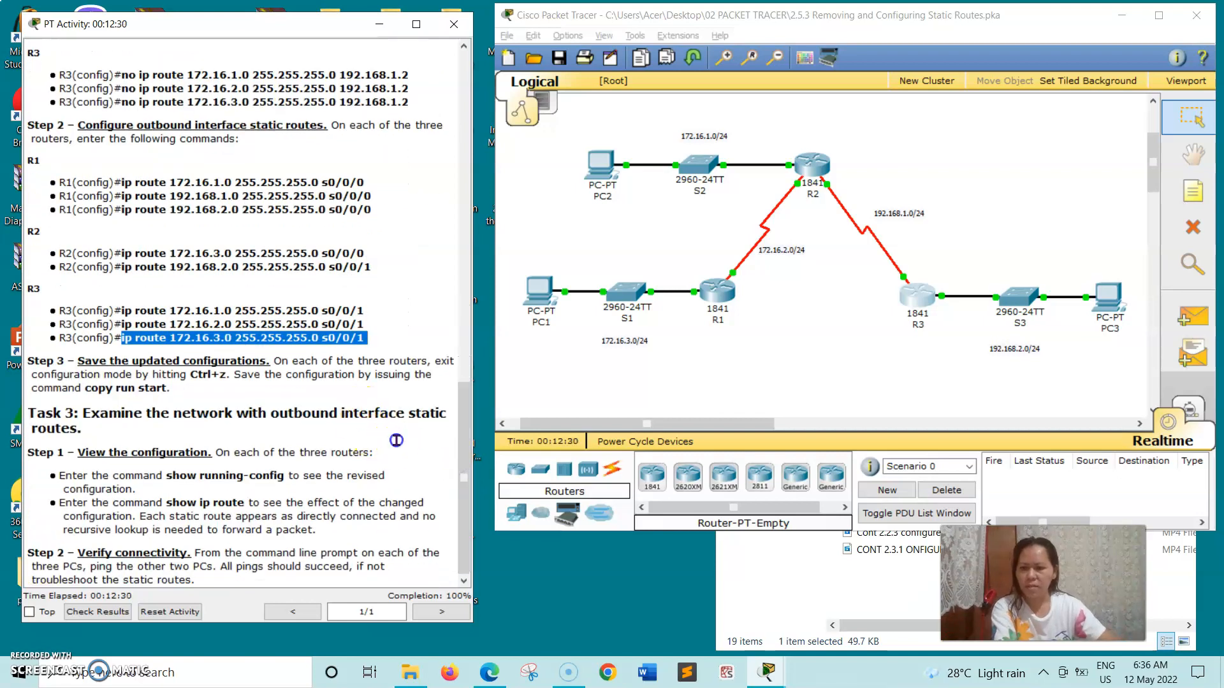
pyautogui.click(211, 423)
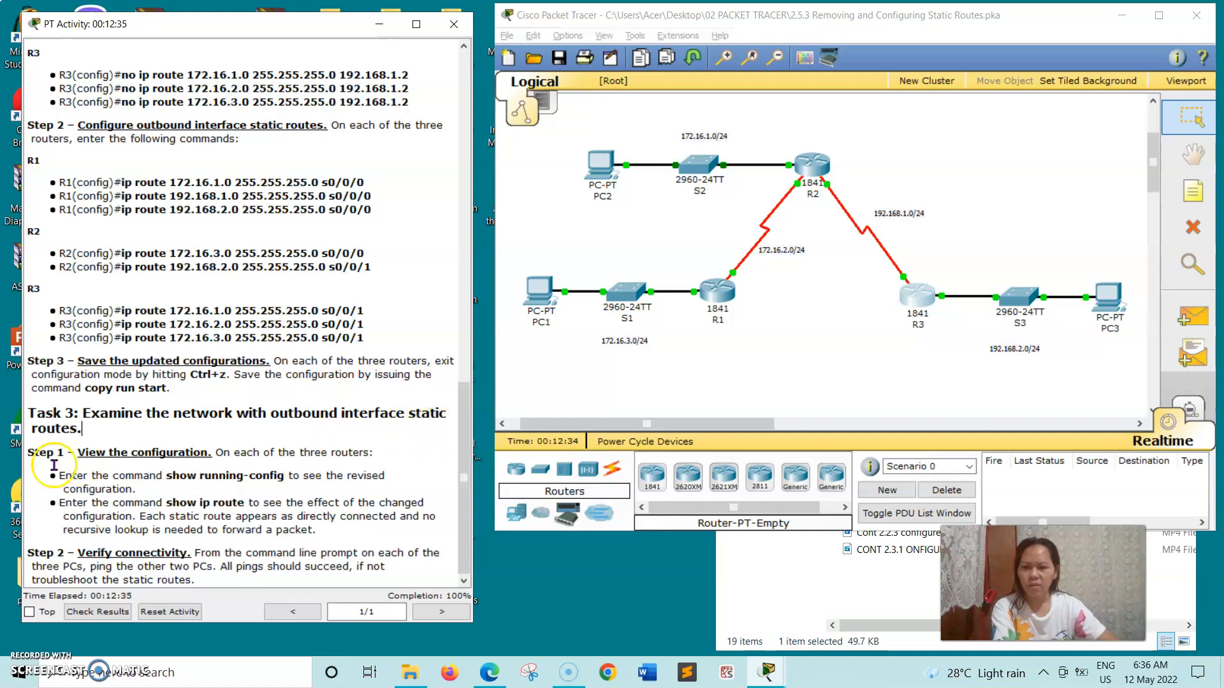
pyautogui.click(728, 290)
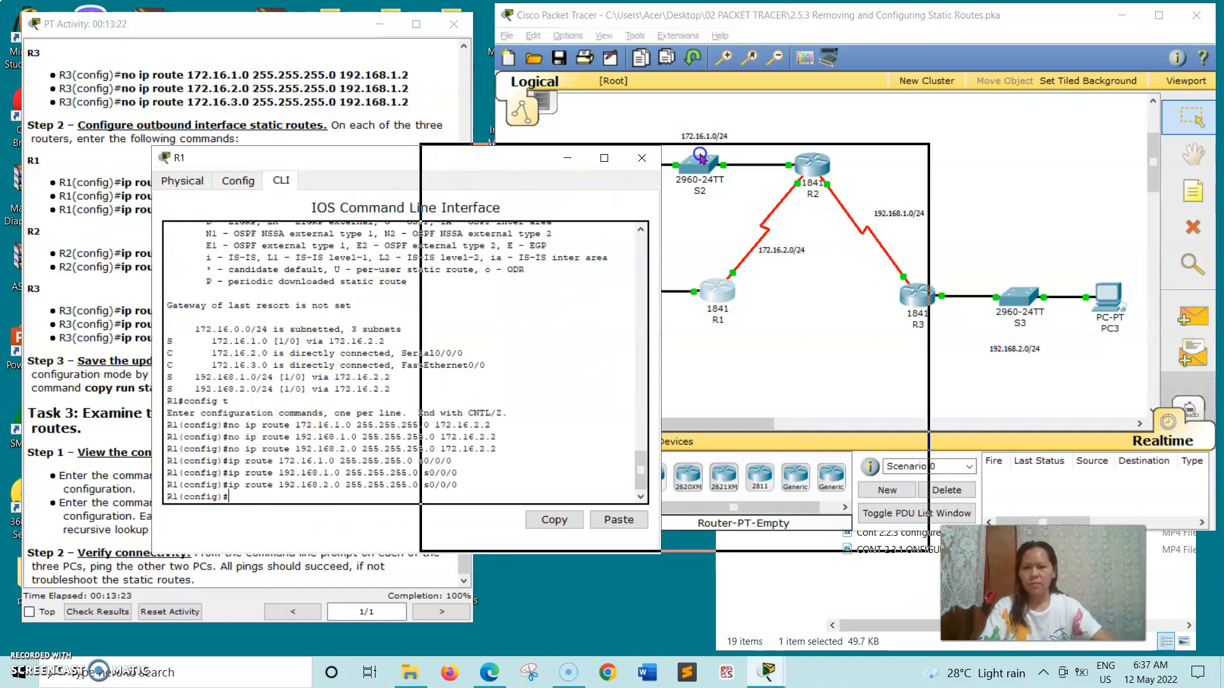
pyautogui.moveTo(430, 157); pyautogui.dragTo(708, 142)
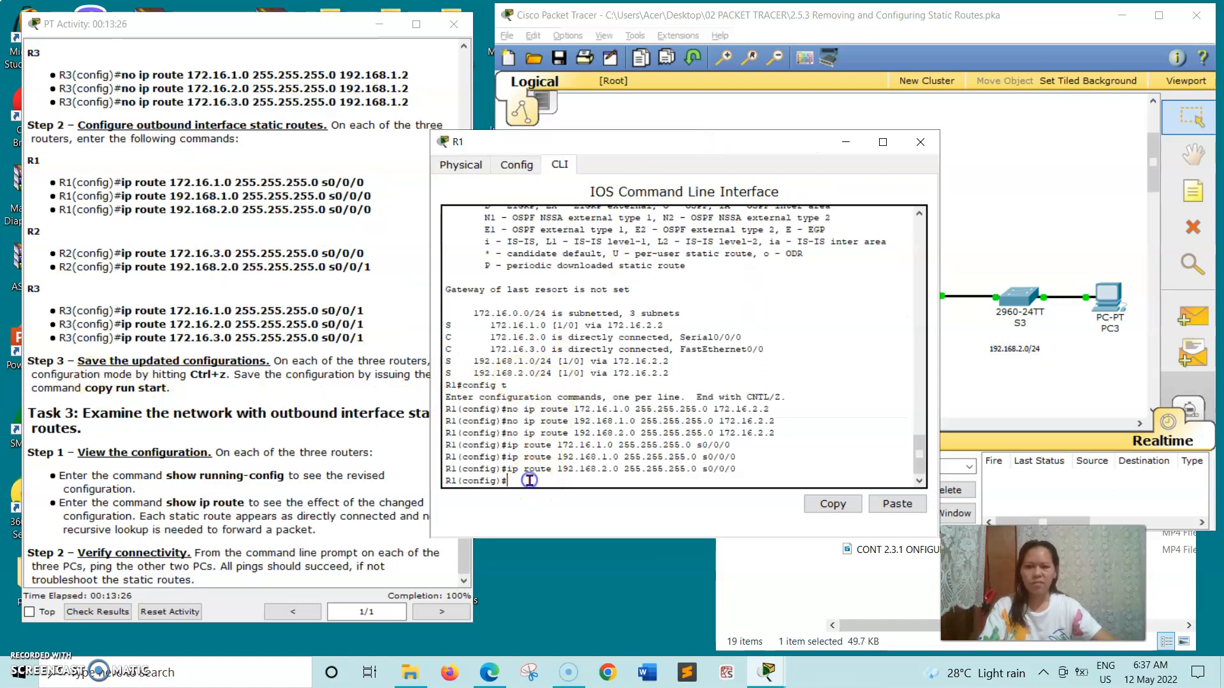
pyautogui.moveTo(658, 148); pyautogui.dragTo(708, 129)
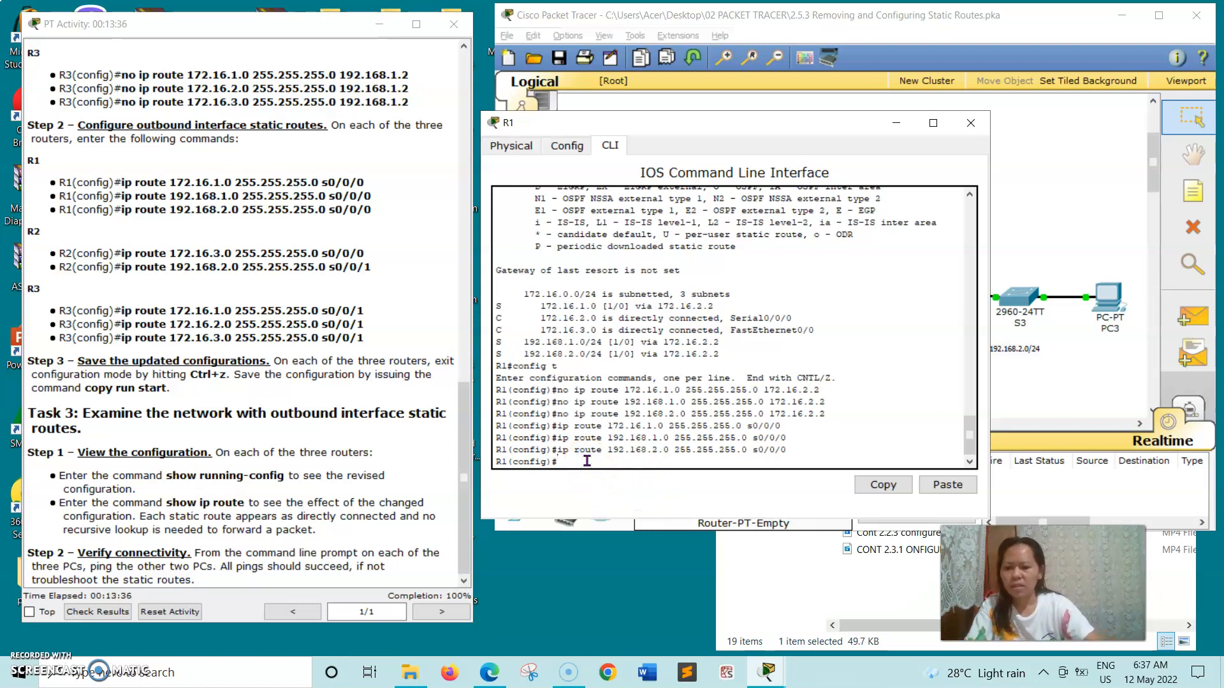
# Exit configuration mode and save R1's running-config to startup-config with copy run start.
pyautogui.hotkey('ctrl', 'z')
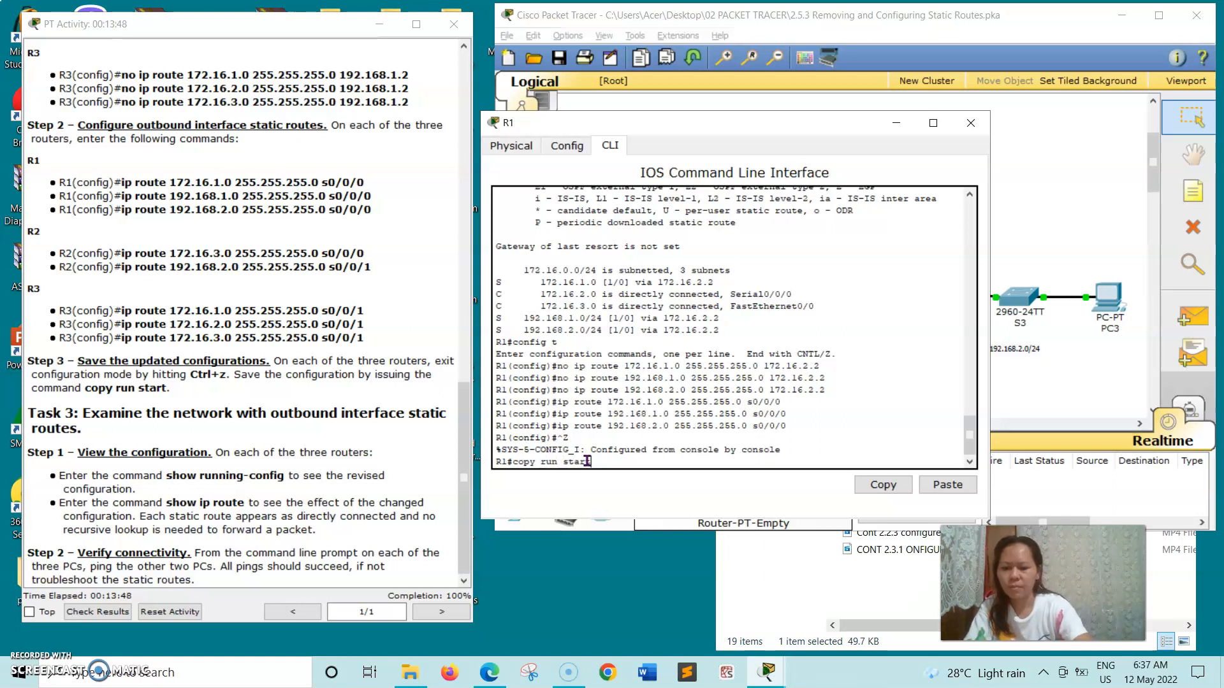
pyautogui.write('t')
pyautogui.press('Return')
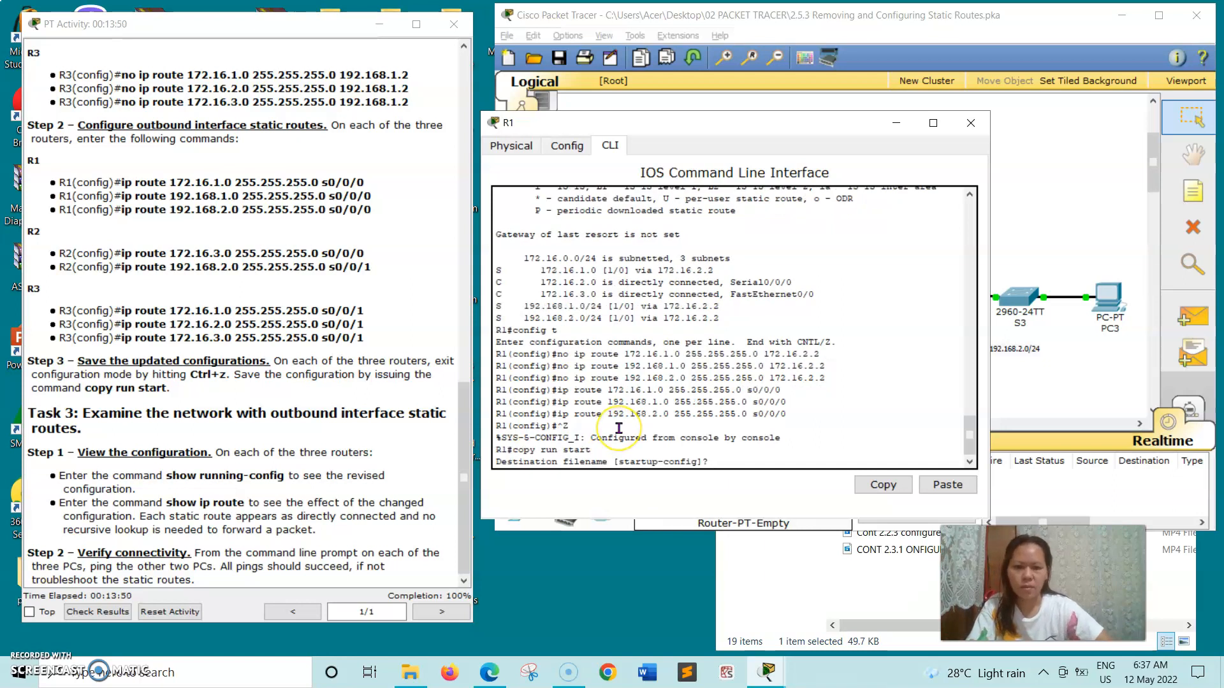
pyautogui.press('Return')
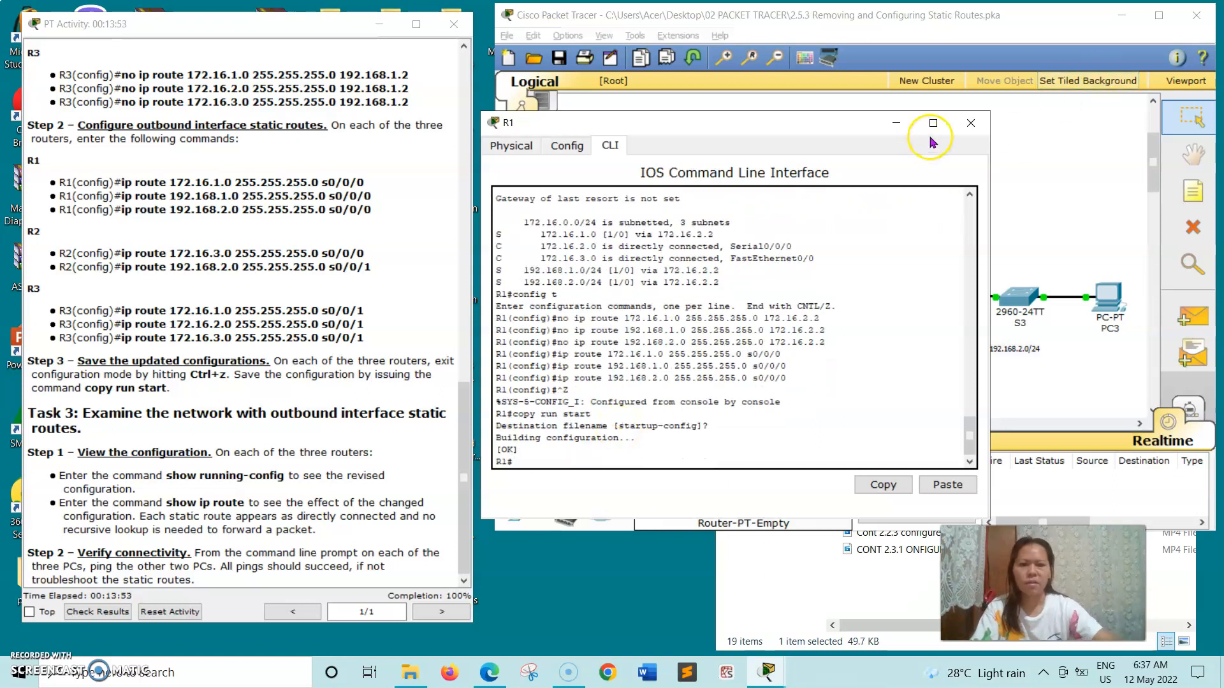
pyautogui.click(971, 123)
pyautogui.click(808, 185)
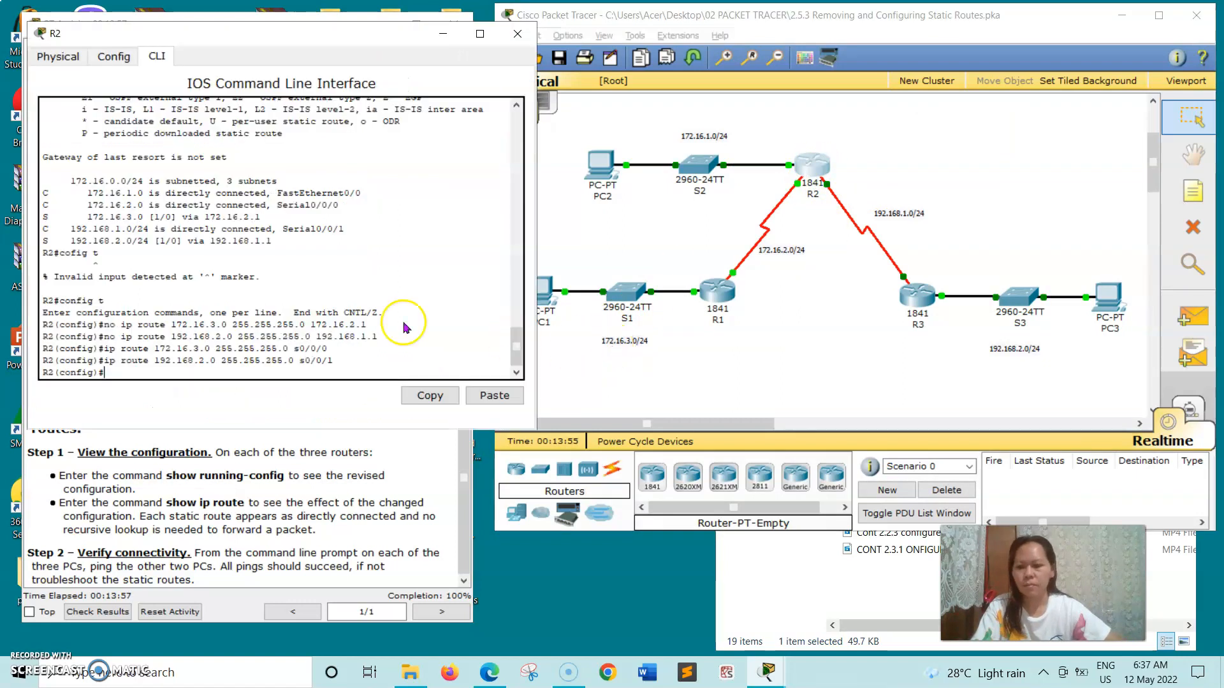
# Exit R2's configuration mode and save its running-config to startup-config, accepting the default name.
pyautogui.moveTo(255, 36); pyautogui.dragTo(520, 98)
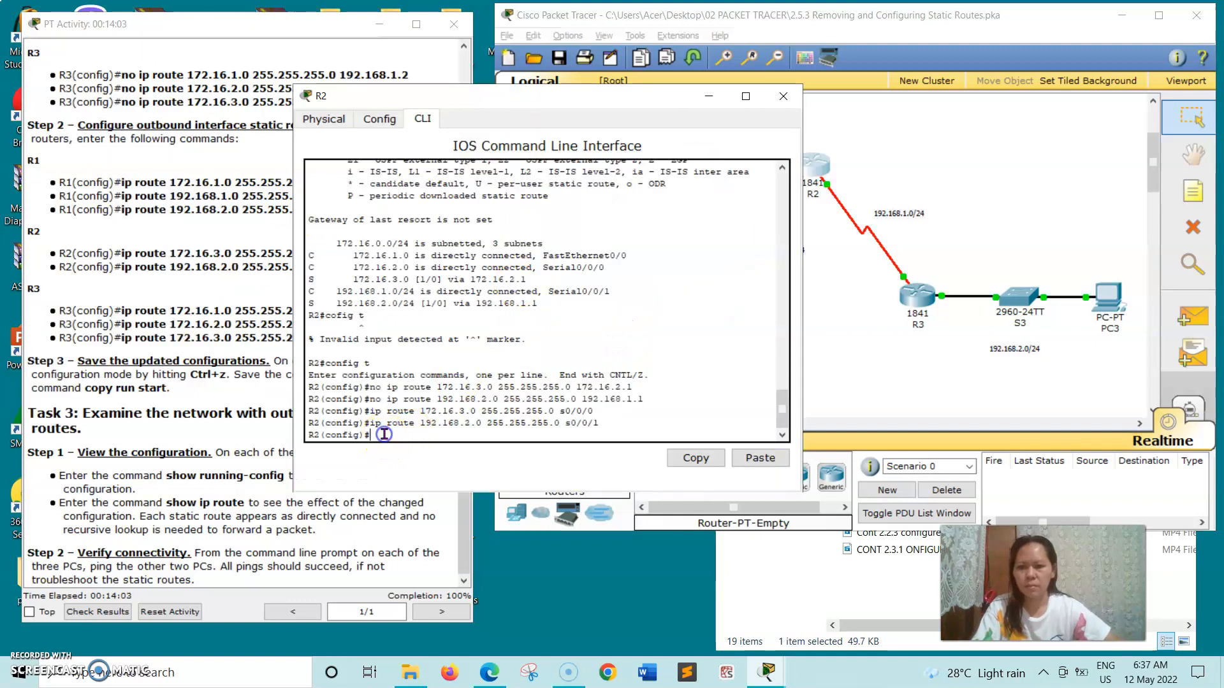
pyautogui.hotkey('ctrl', 'z')
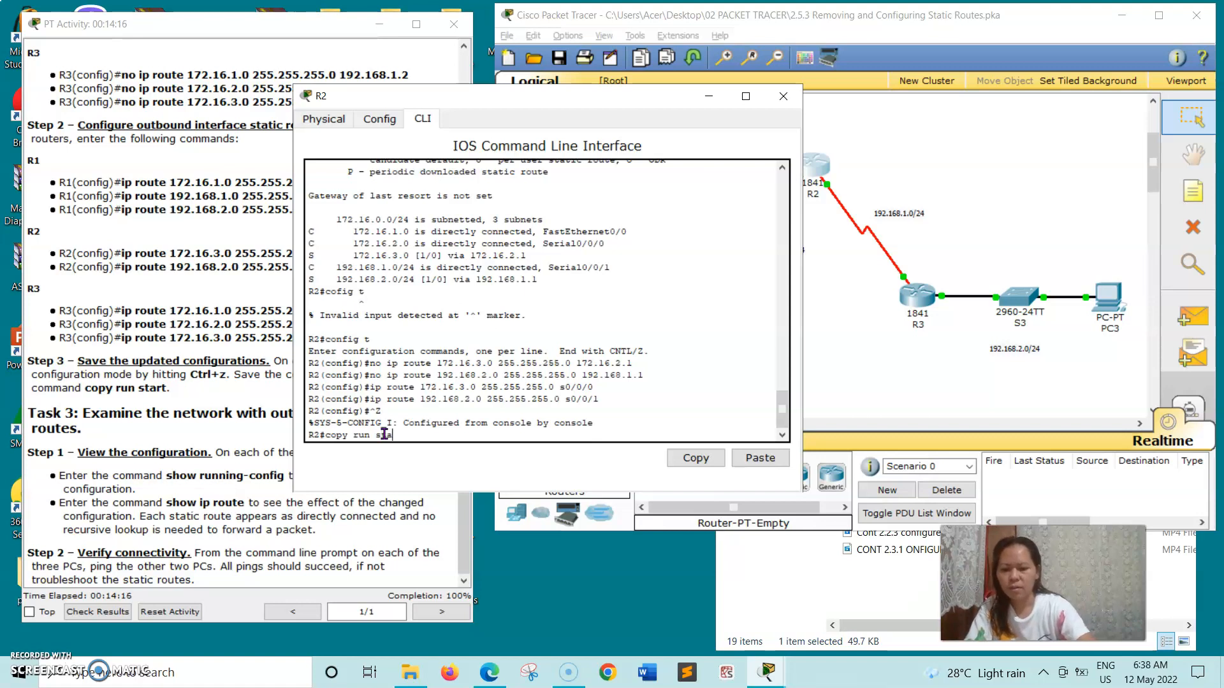
pyautogui.press('Return')
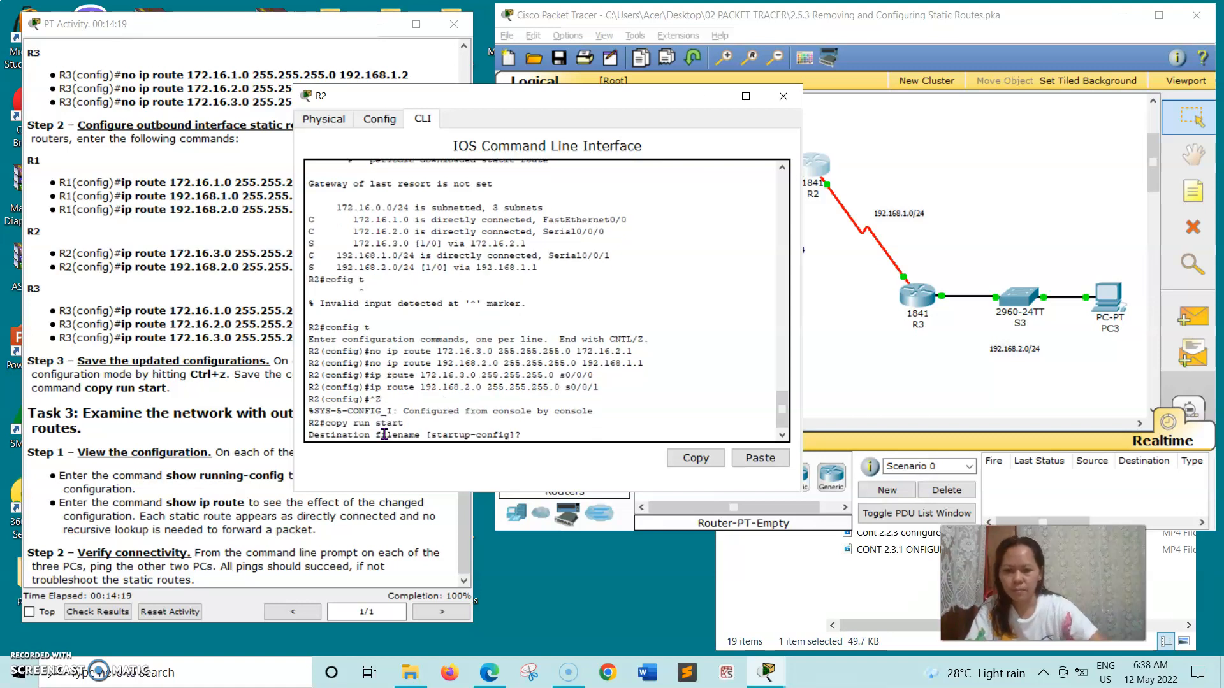
pyautogui.press('Return')
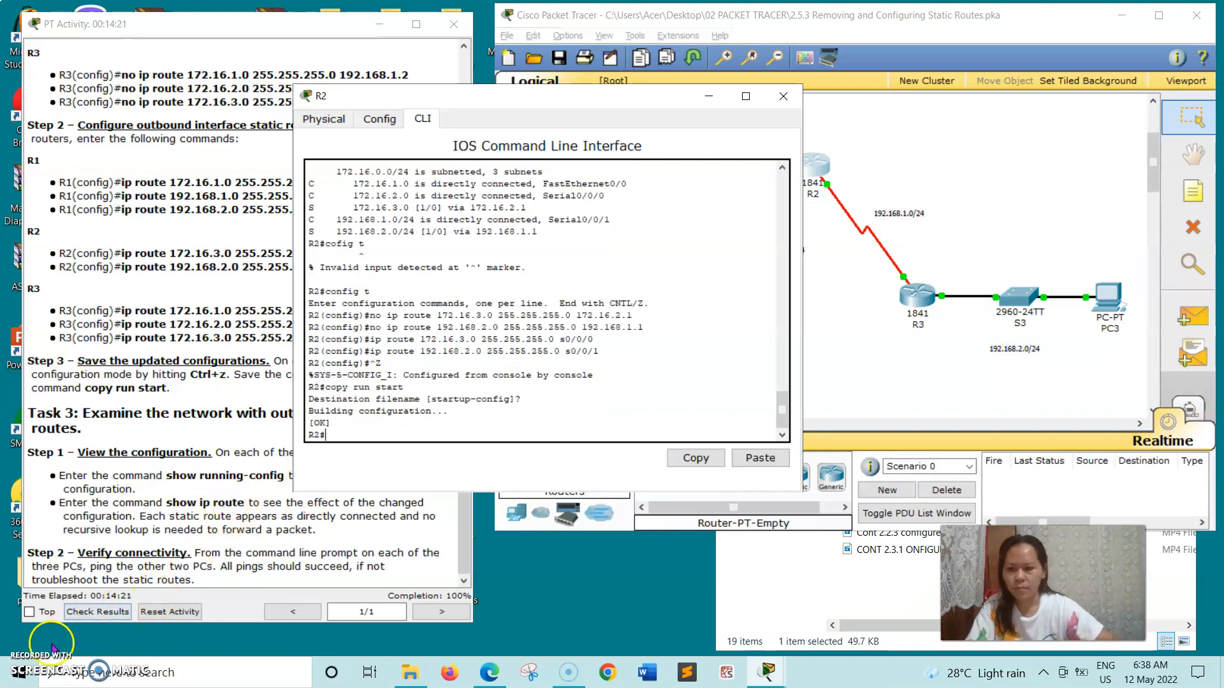
pyautogui.click(784, 95)
pyautogui.click(910, 291)
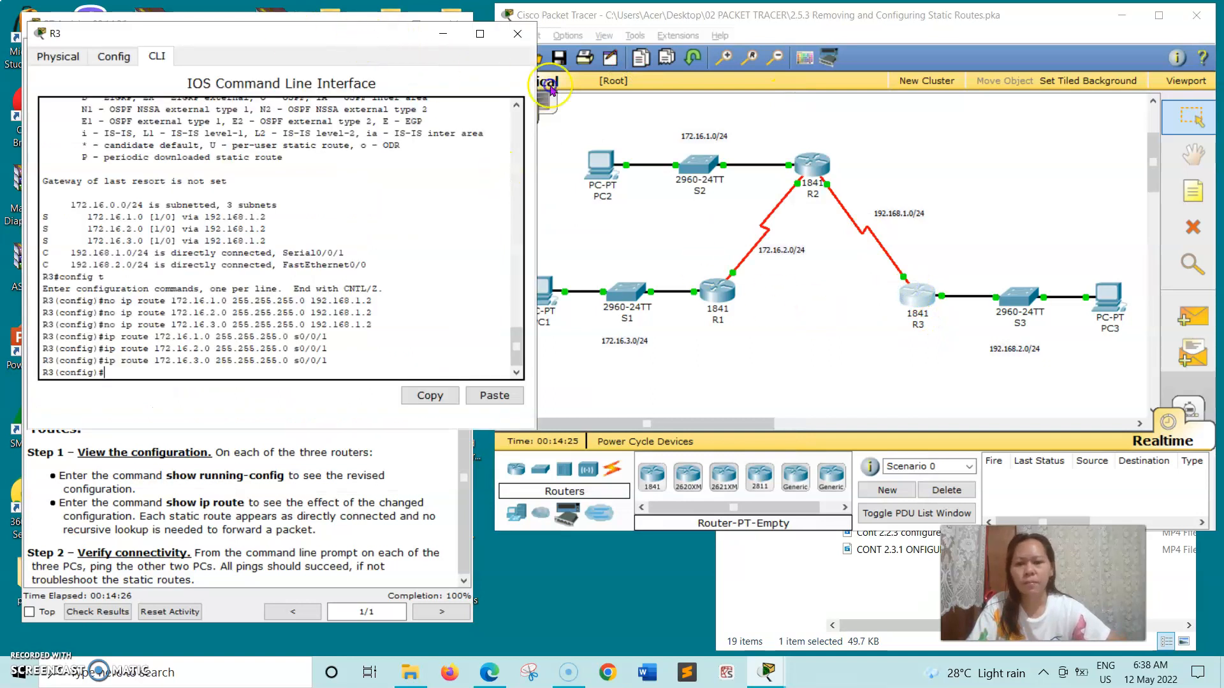
# Exit R3's configuration mode, run 'copy run start' copied from the instructions, and close R3.
pyautogui.moveTo(362, 38); pyautogui.dragTo(802, 86)
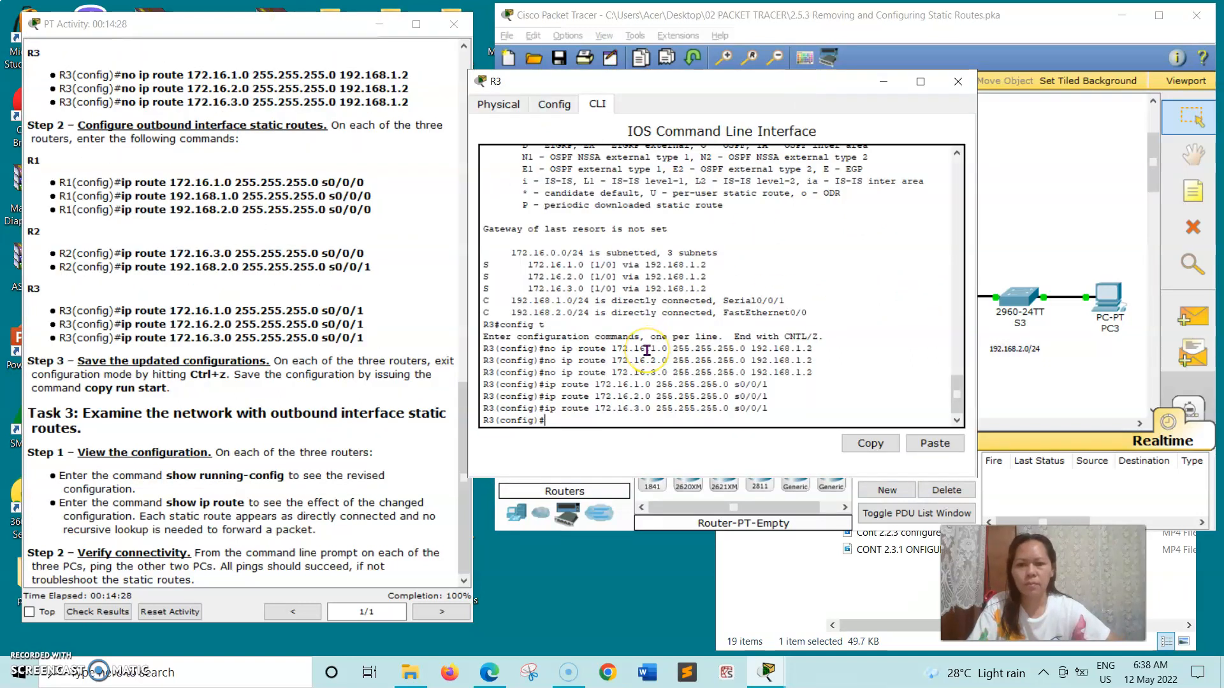
pyautogui.hotkey('ctrl', 'z')
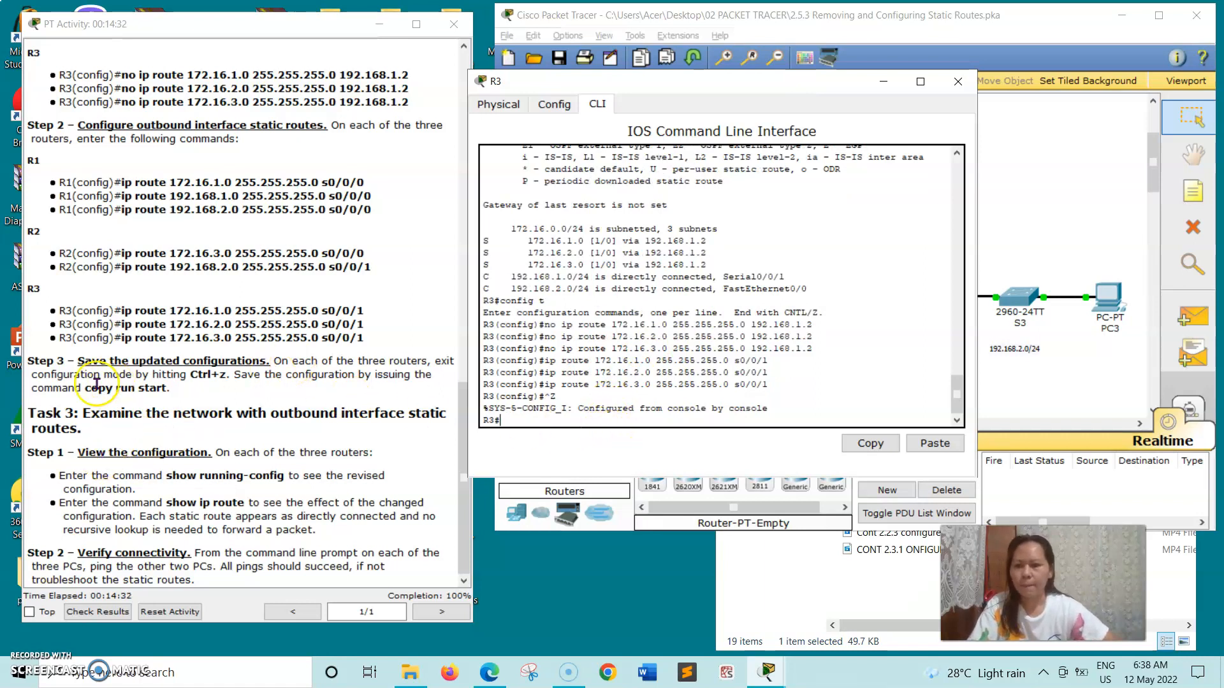
pyautogui.moveTo(85, 388); pyautogui.dragTo(161, 399)
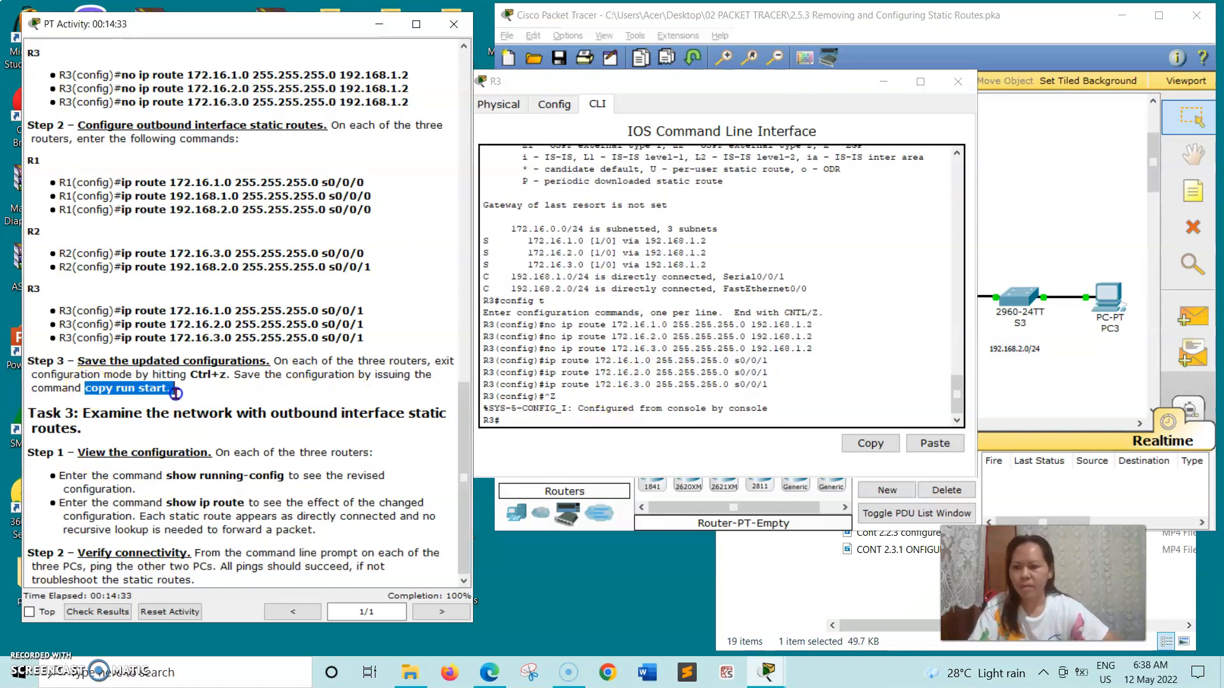
pyautogui.click(83, 389)
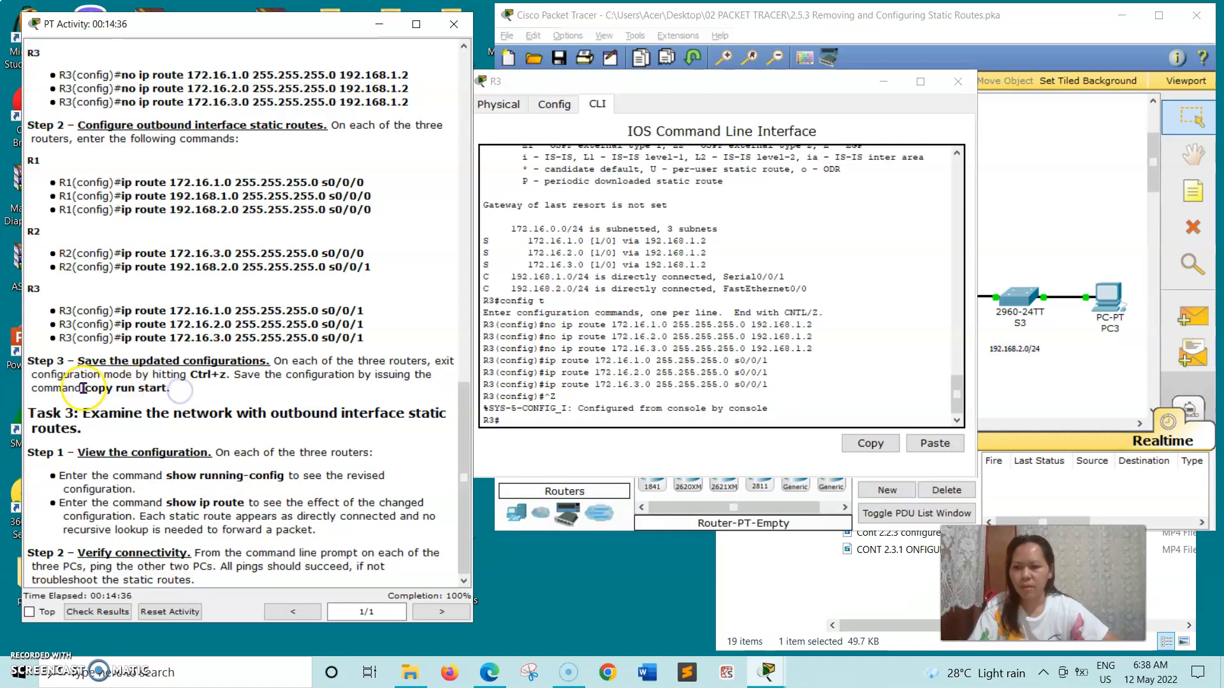
pyautogui.moveTo(93, 389); pyautogui.dragTo(154, 389)
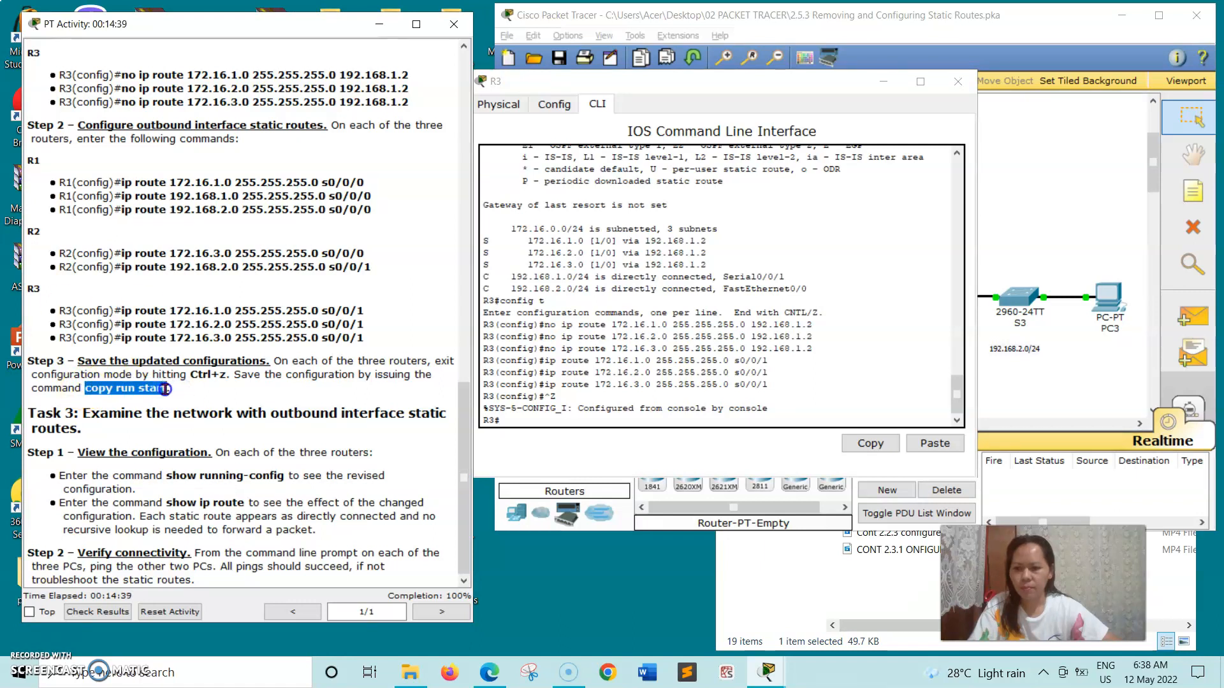
pyautogui.rightClick(164, 389)
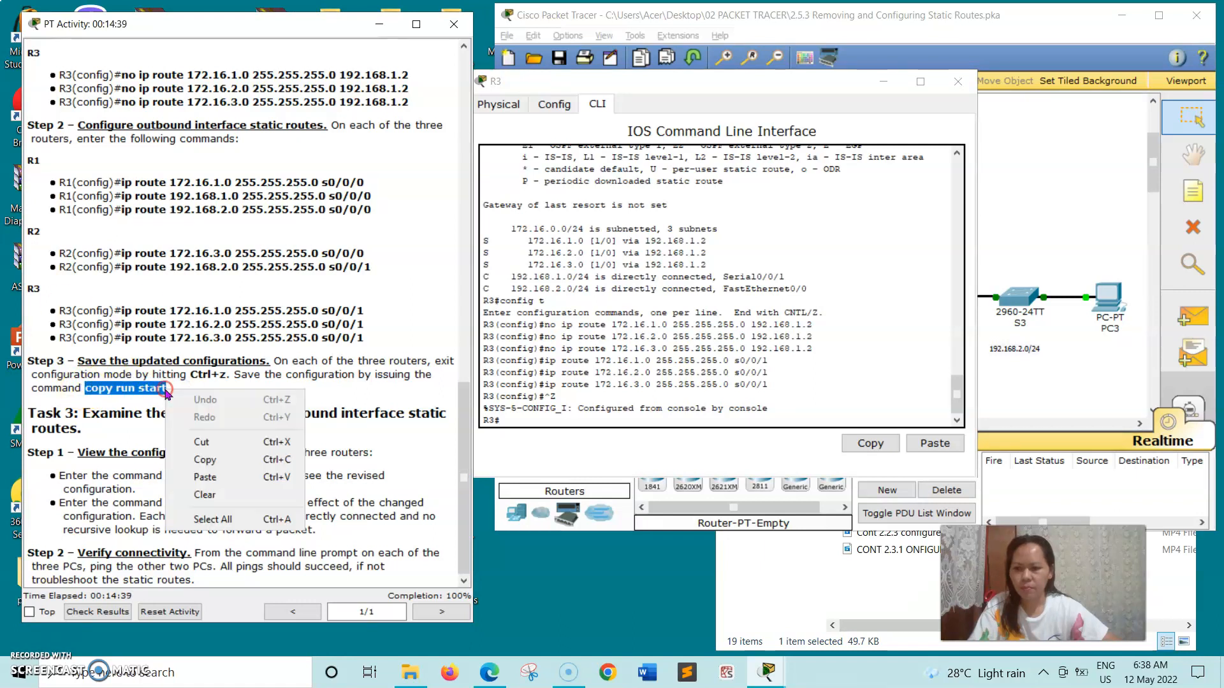
pyautogui.click(185, 459)
pyautogui.click(507, 419)
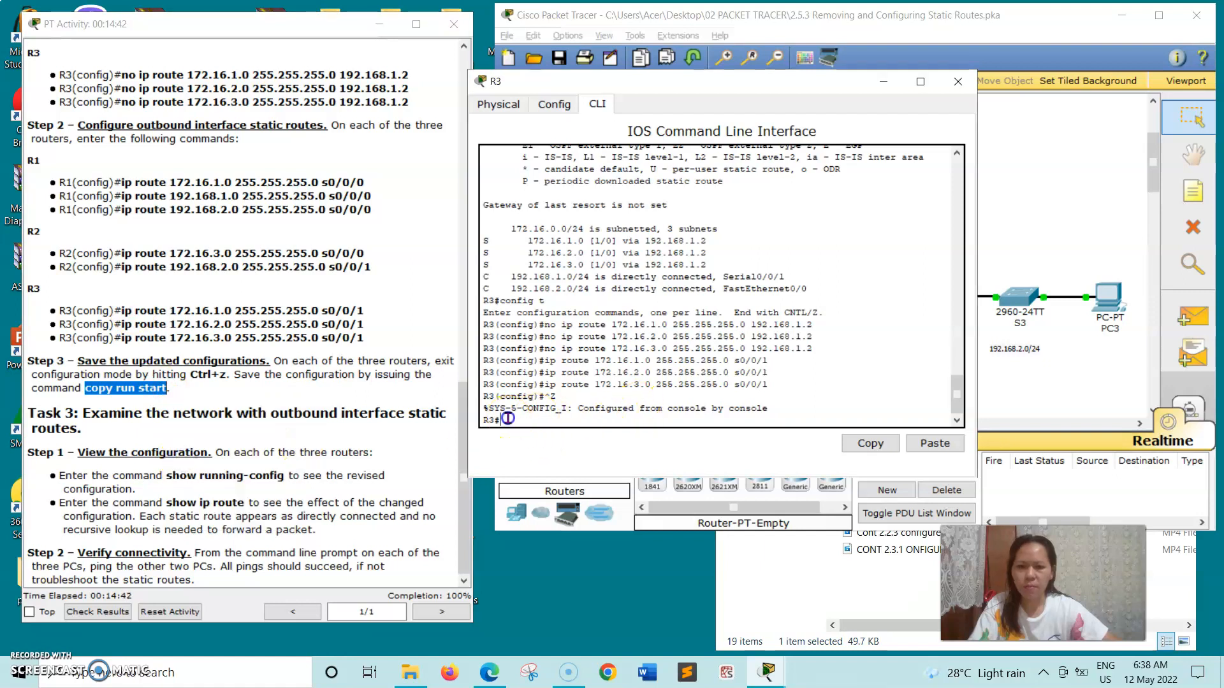
pyautogui.rightClick(509, 422)
pyautogui.click(520, 445)
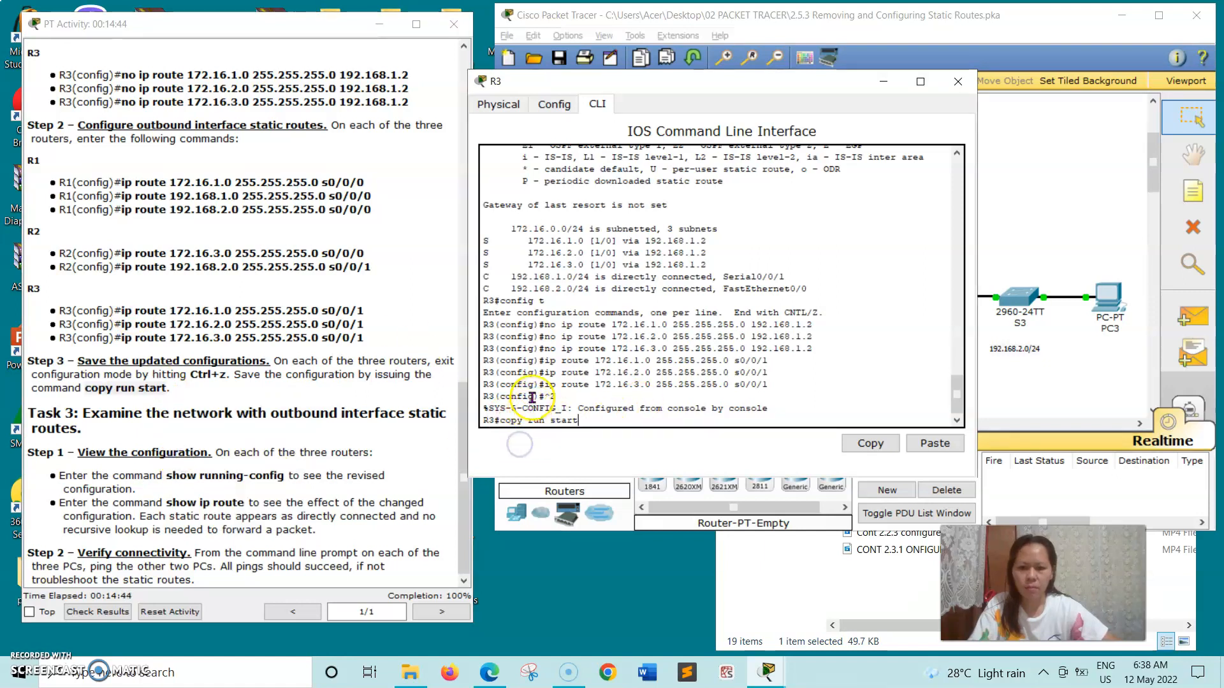
pyautogui.press('Return')
pyautogui.press('Return')
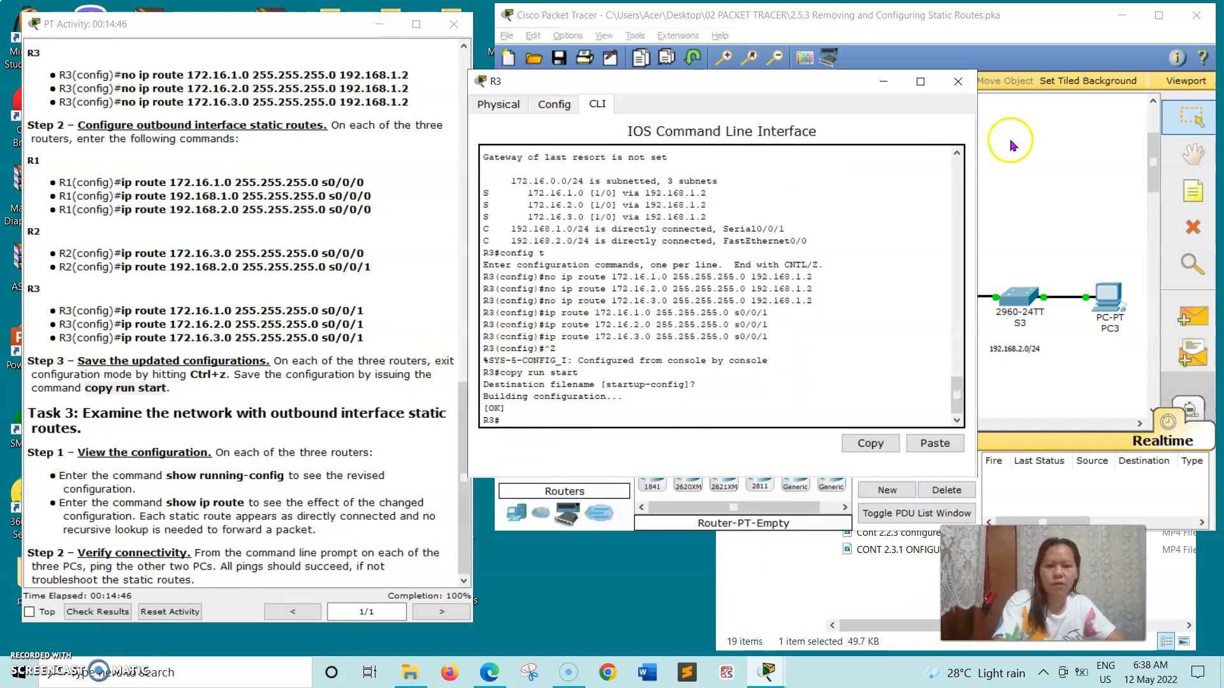
pyautogui.click(959, 82)
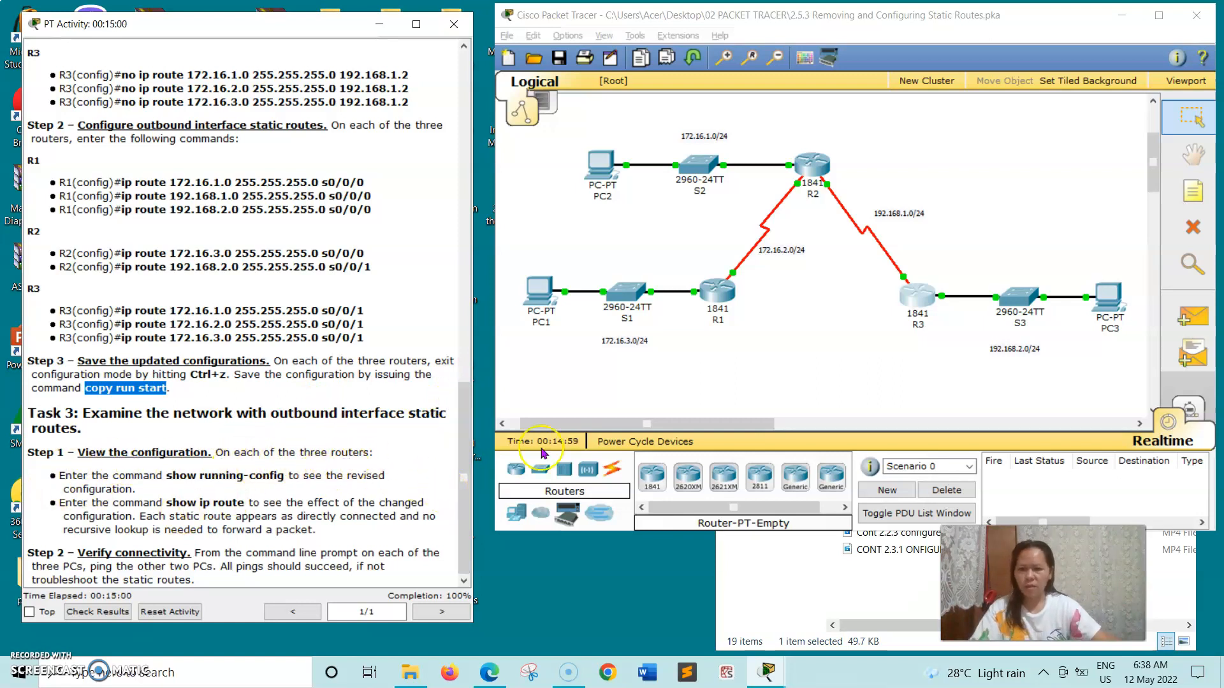
# Open R1 and run the show running-config command copied from the instructions.
pyautogui.click(730, 300)
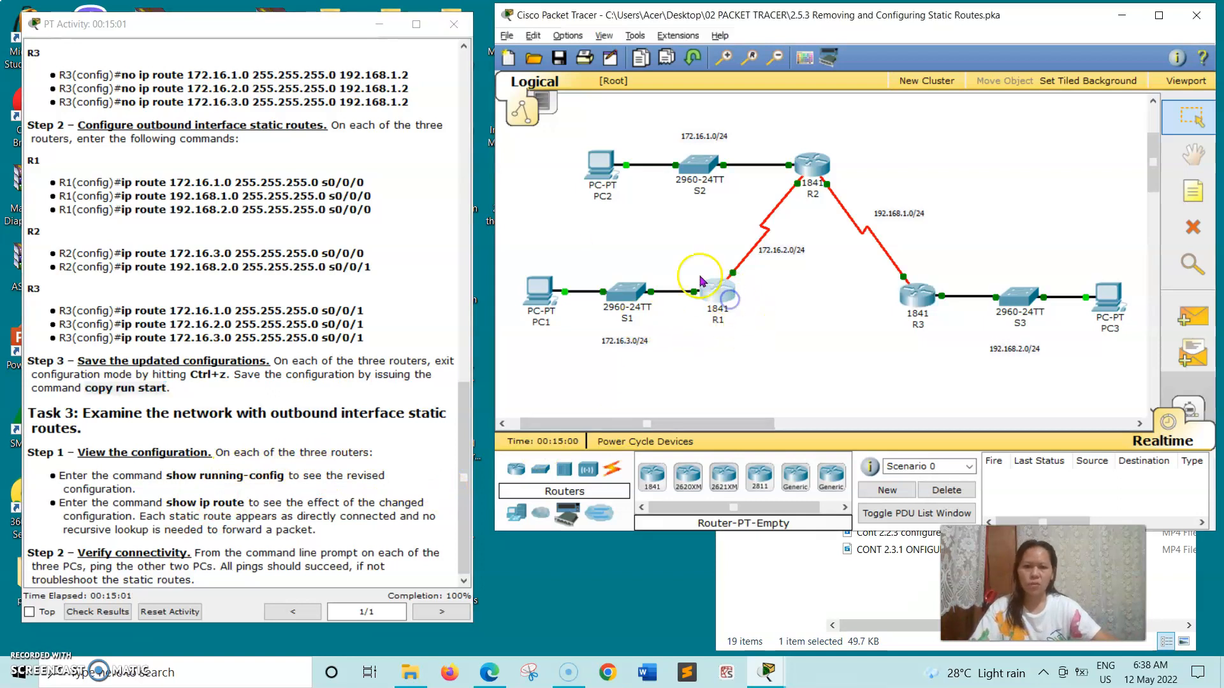
pyautogui.moveTo(266, 59); pyautogui.dragTo(689, 90)
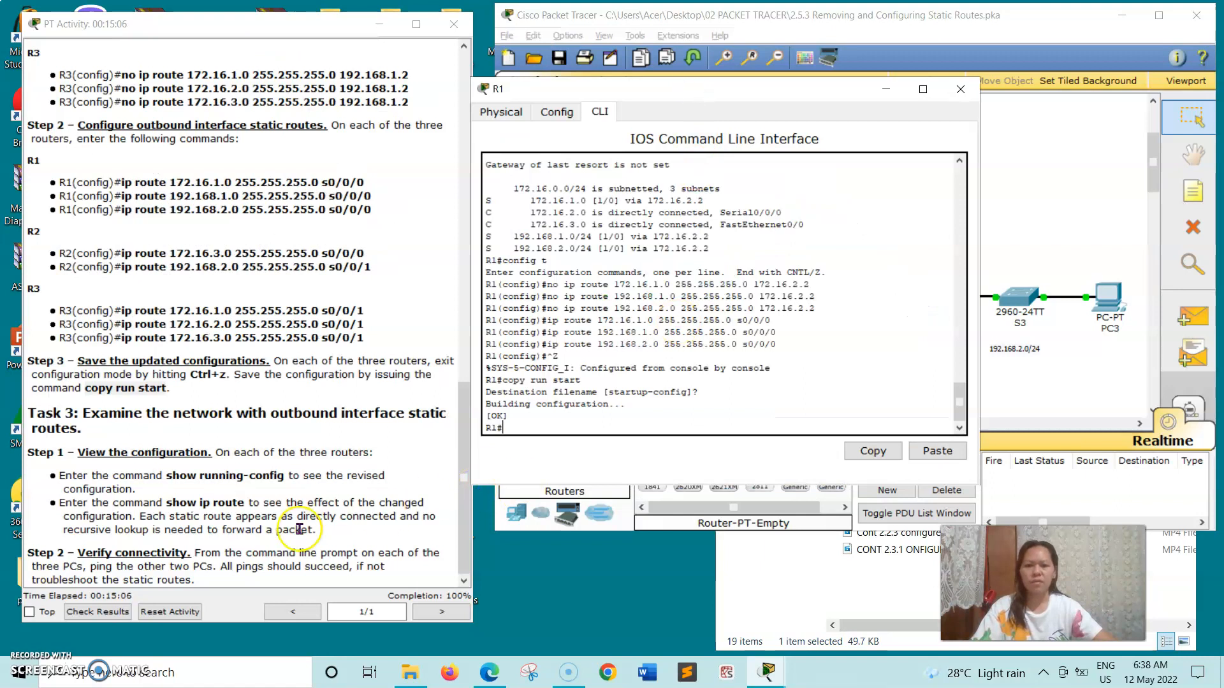
pyautogui.moveTo(168, 474); pyautogui.dragTo(302, 478)
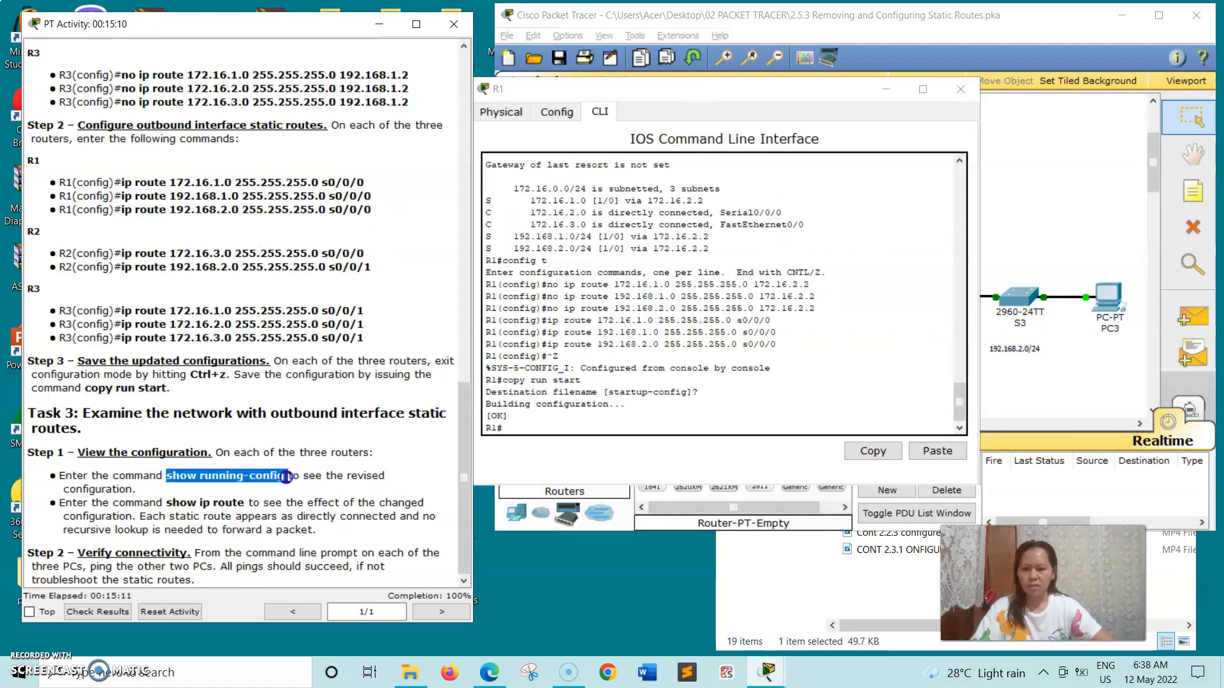
pyautogui.rightClick(286, 477)
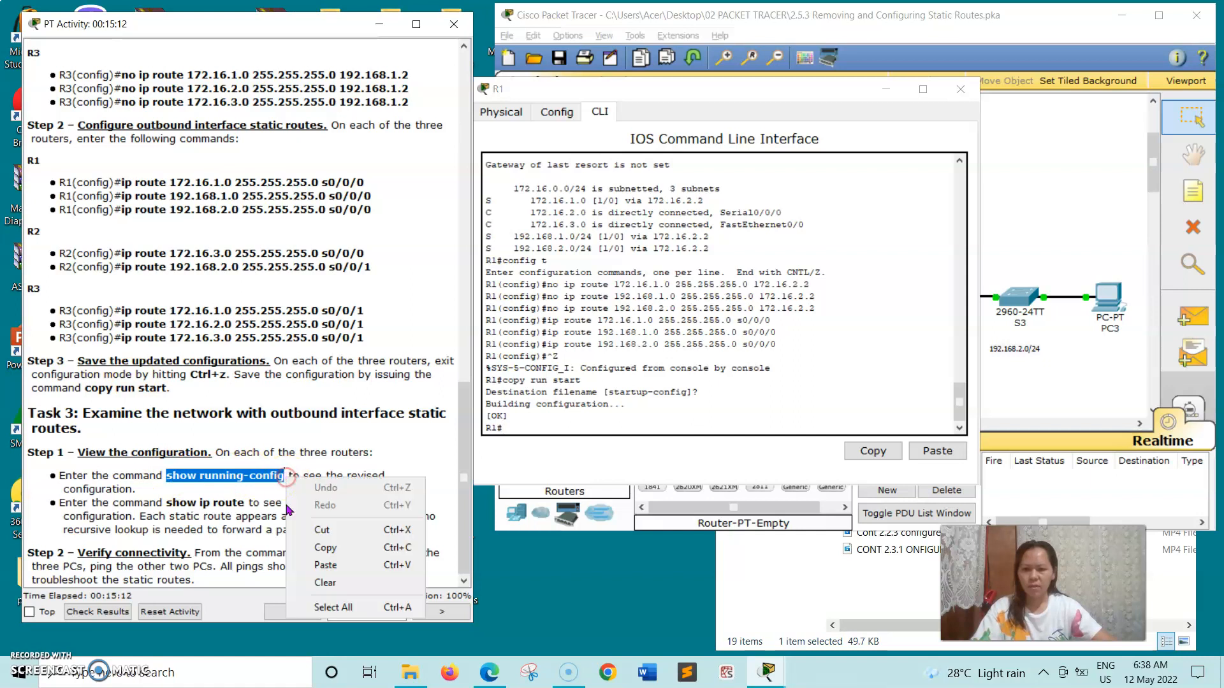
pyautogui.click(316, 549)
pyautogui.click(521, 426)
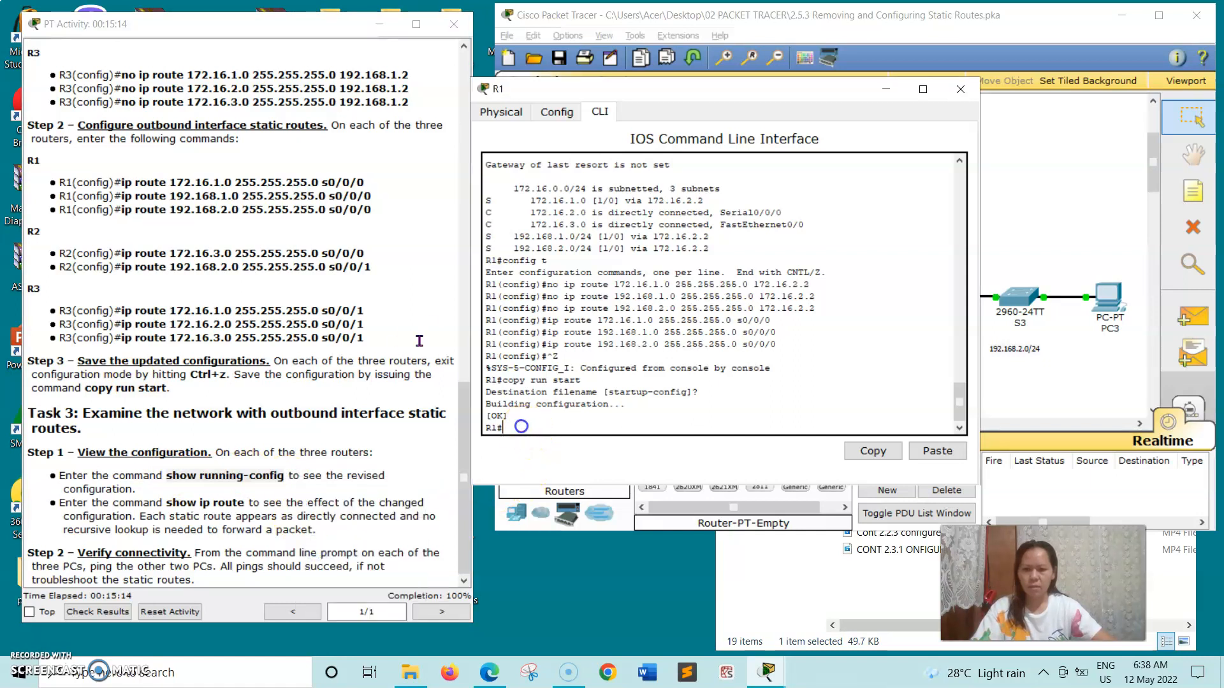
pyautogui.rightClick(521, 426)
pyautogui.click(559, 455)
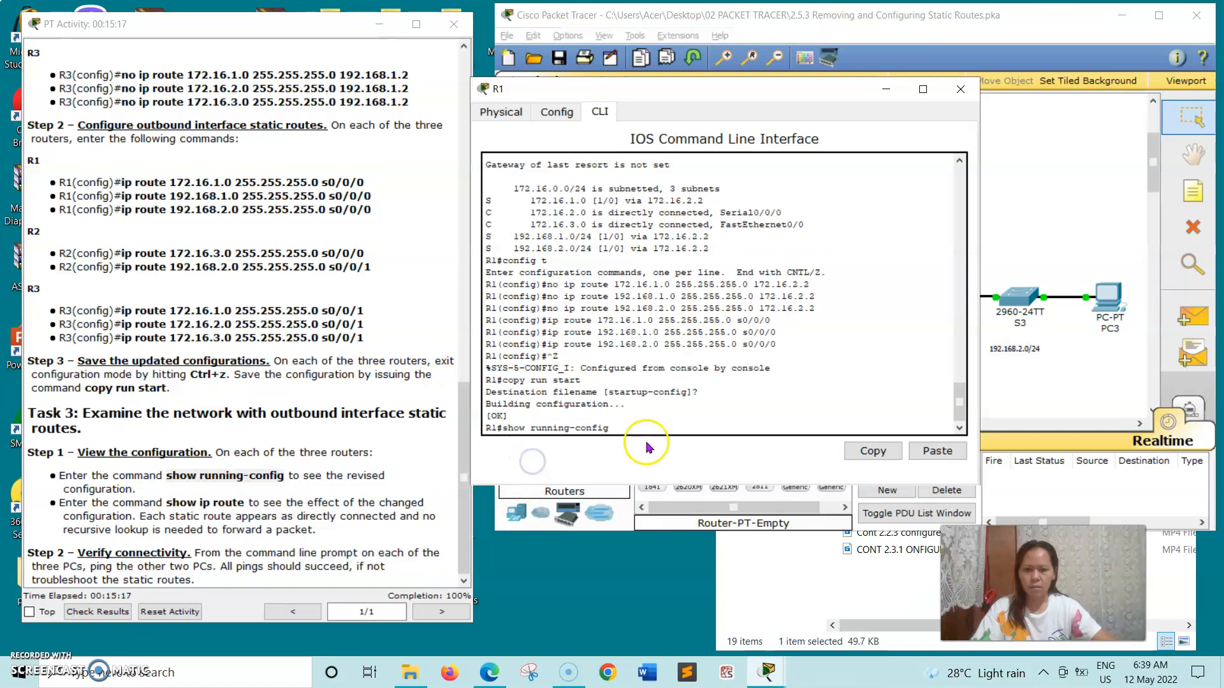
pyautogui.press('Return')
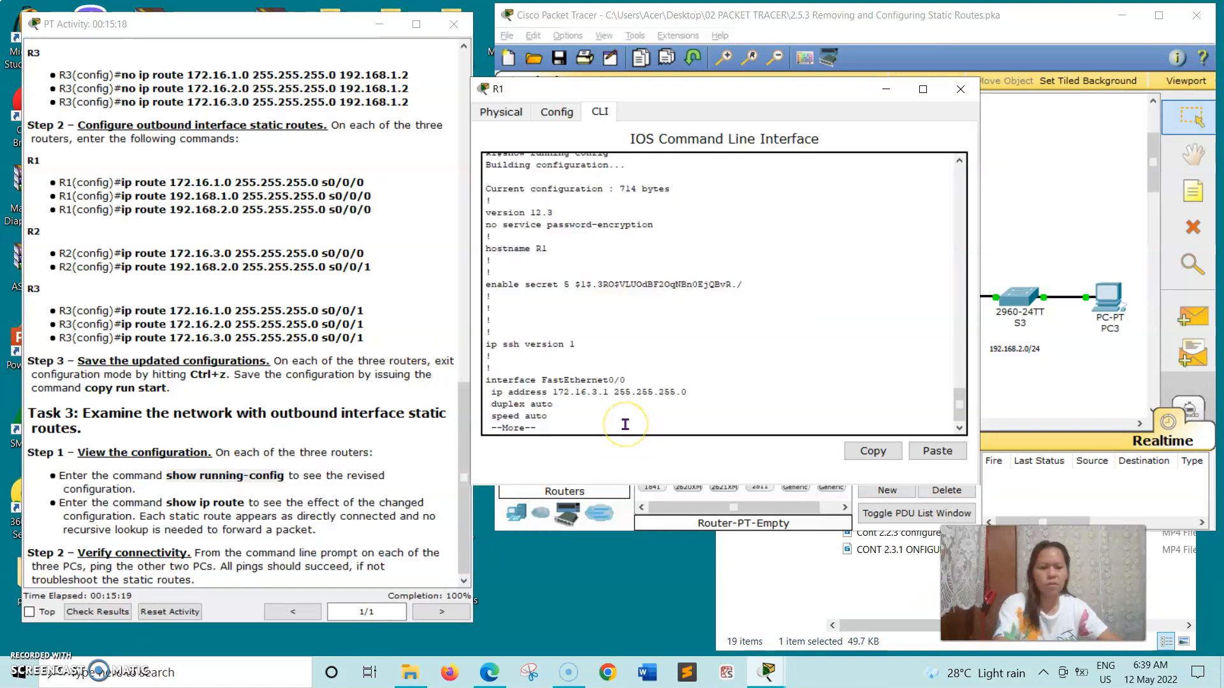
# Page through R1's configuration, run show ip route, then close R1's console.
pyautogui.press('space')
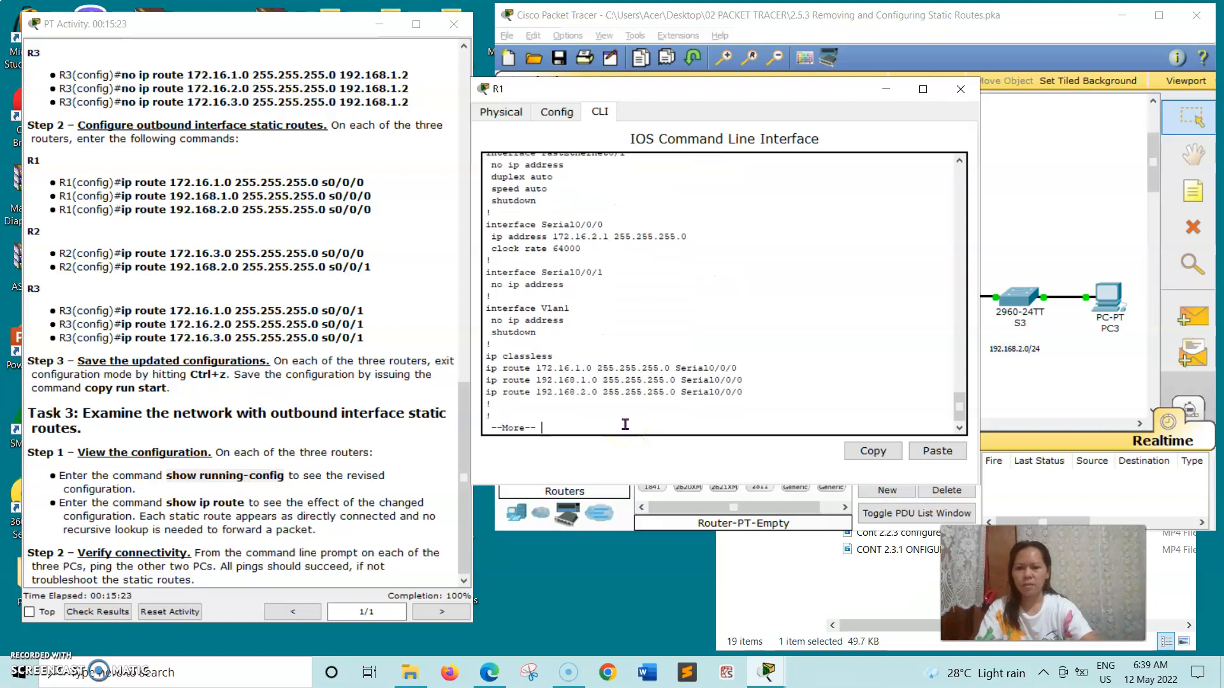
pyautogui.press('space')
pyautogui.press('space')
pyautogui.press('Return')
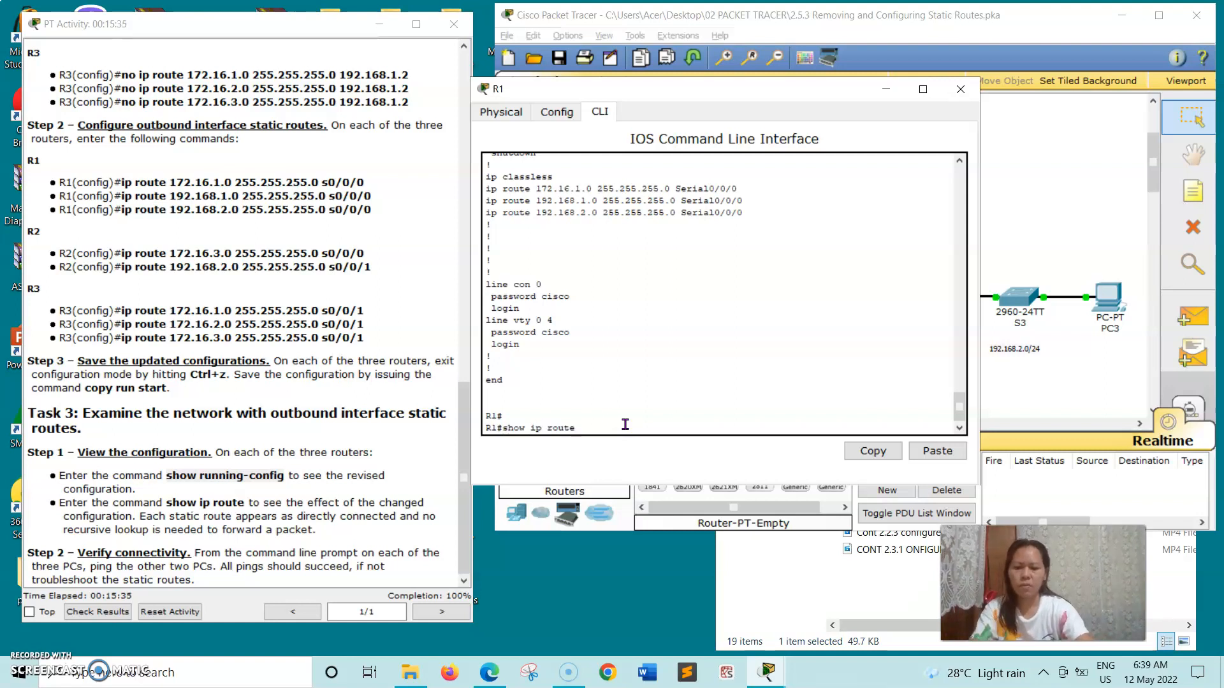
pyautogui.press('Return')
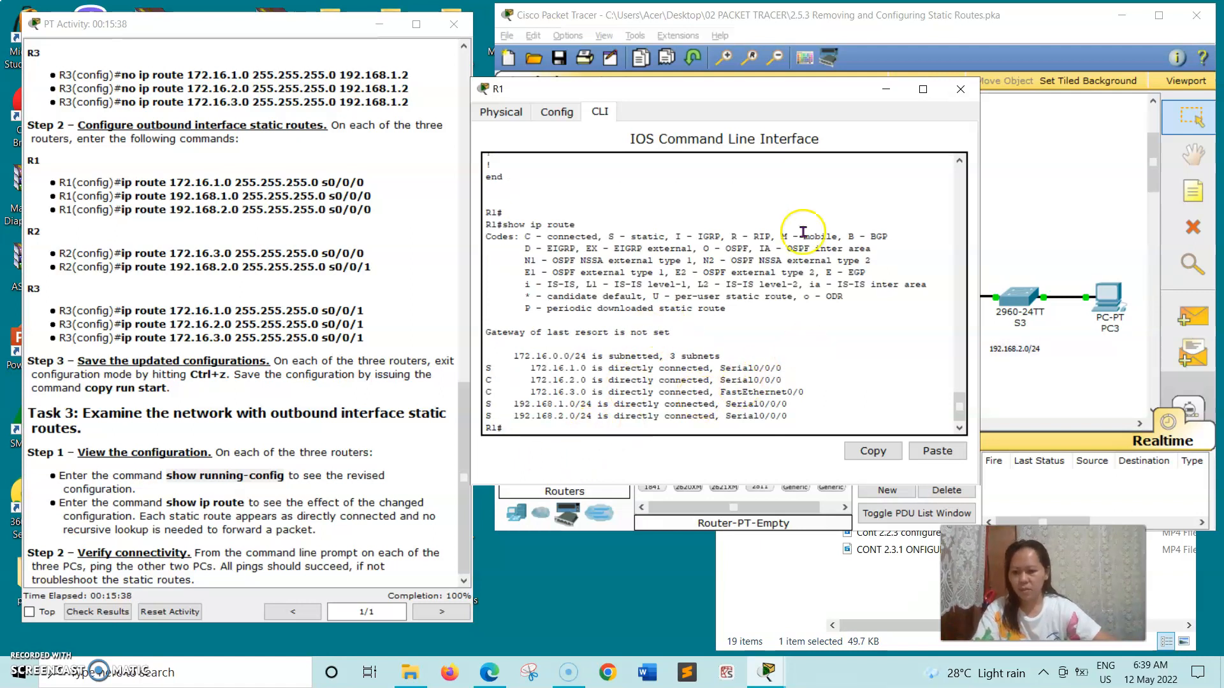
pyautogui.click(961, 89)
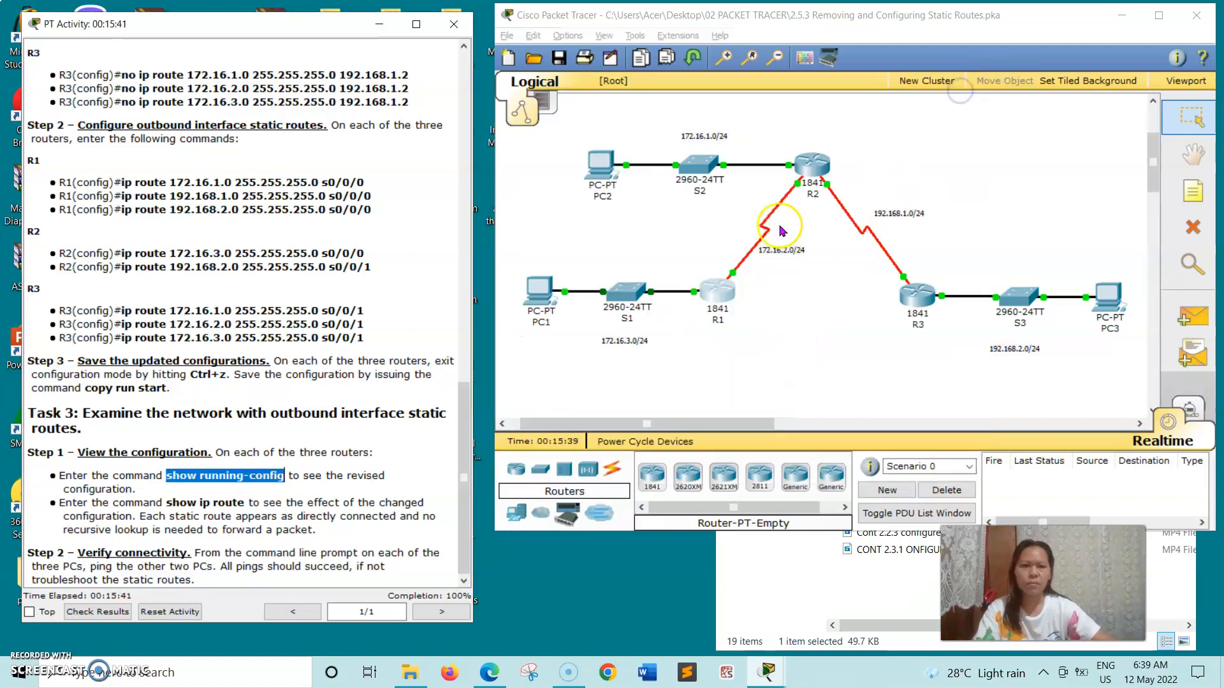
# Open router R2's command-line console and position its window.
pyautogui.click(814, 166)
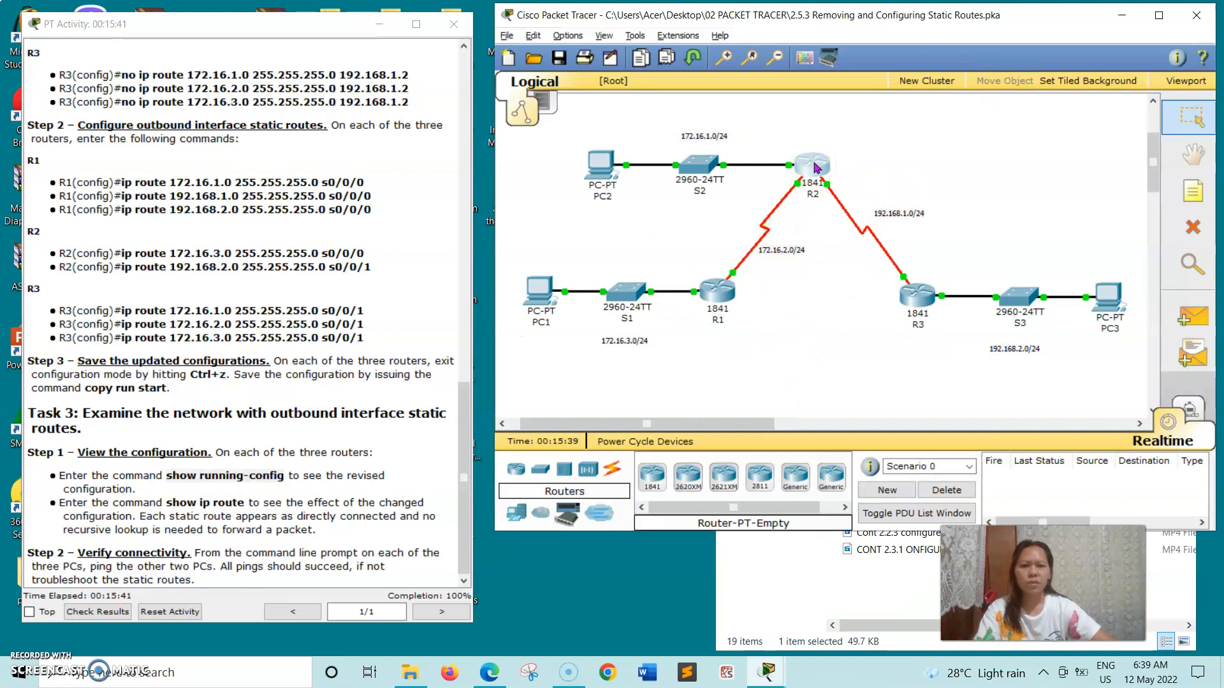
pyautogui.click(297, 81)
pyautogui.moveTo(577, 94); pyautogui.dragTo(713, 72)
pyautogui.click(539, 393)
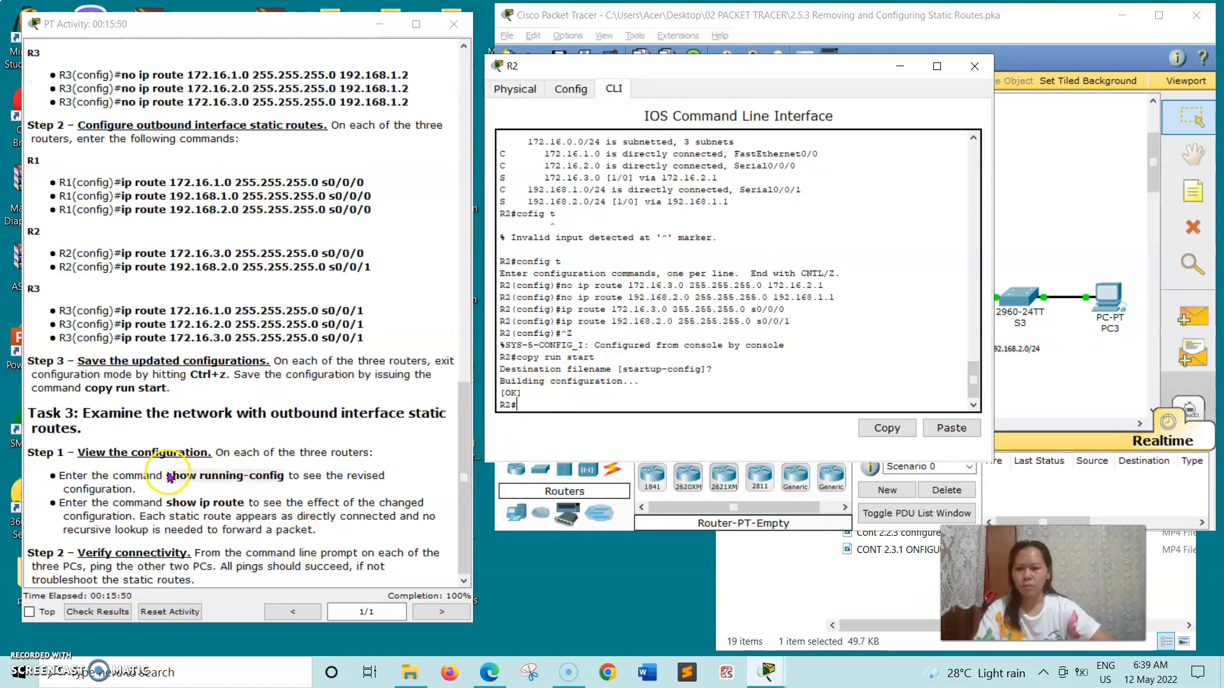
# Copy the show running-config command from the instructions and paste it at R2's prompt.
pyautogui.doubleClick(201, 477)
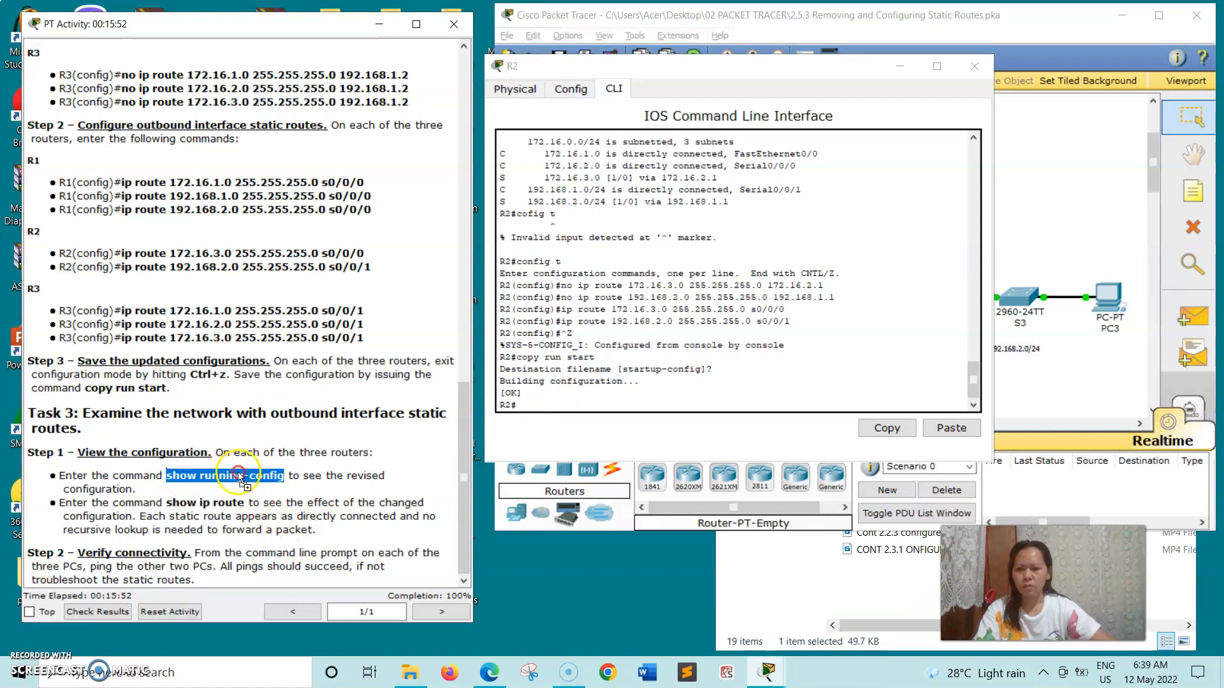
pyautogui.moveTo(241, 479); pyautogui.dragTo(167, 476)
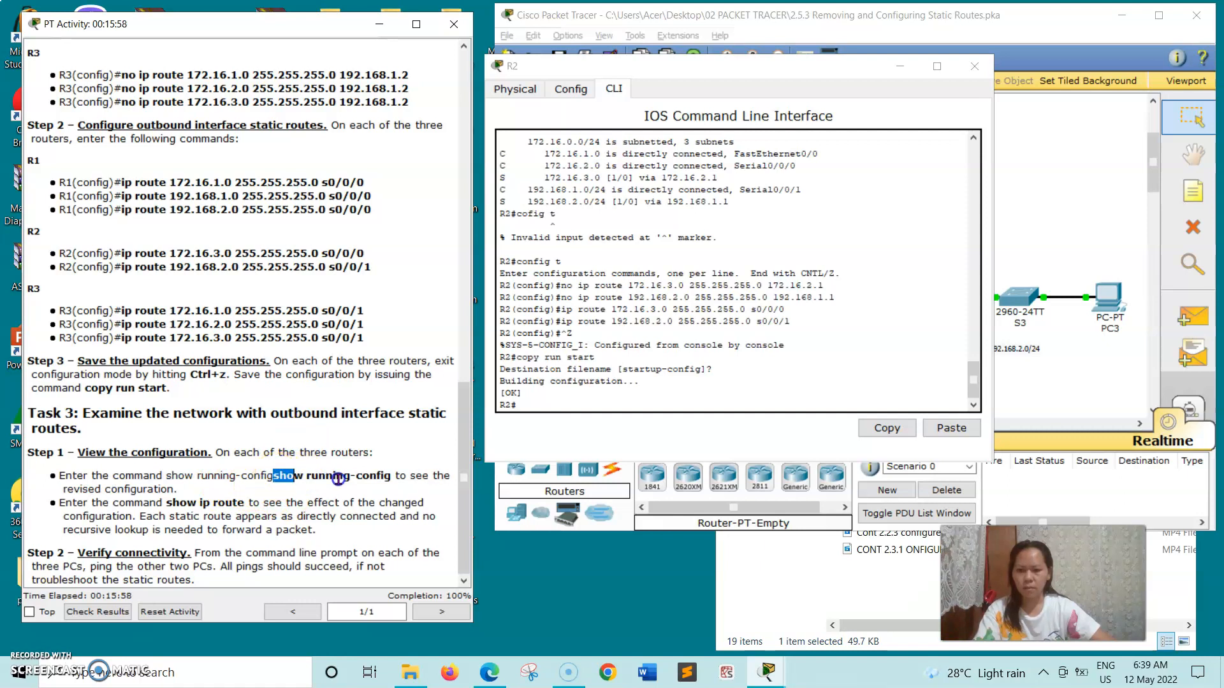
pyautogui.moveTo(338, 479); pyautogui.dragTo(383, 478)
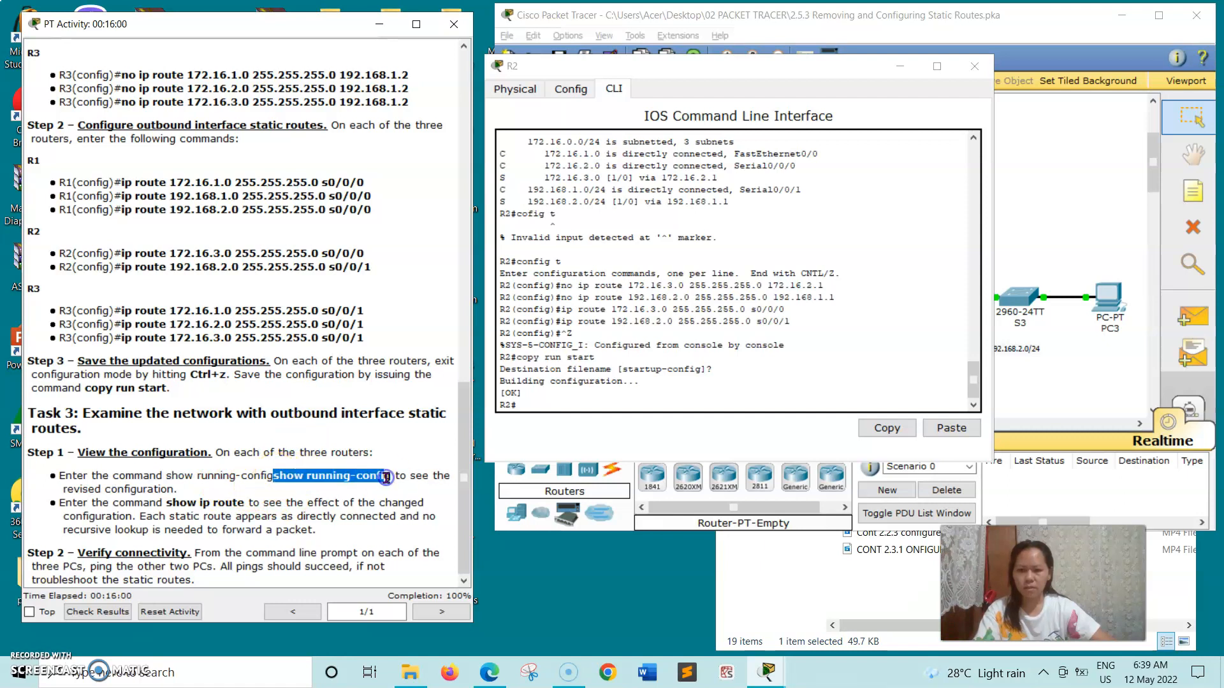
pyautogui.rightClick(372, 480)
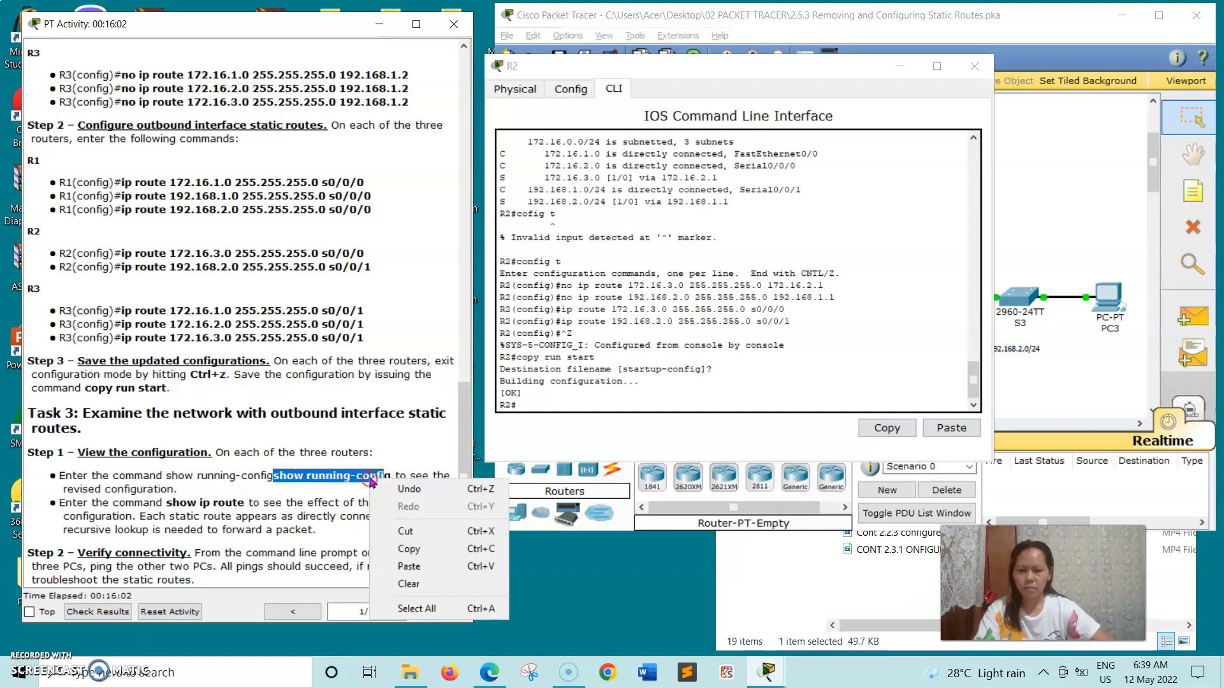
pyautogui.click(410, 552)
pyautogui.click(524, 403)
pyautogui.rightClick(524, 403)
pyautogui.click(550, 431)
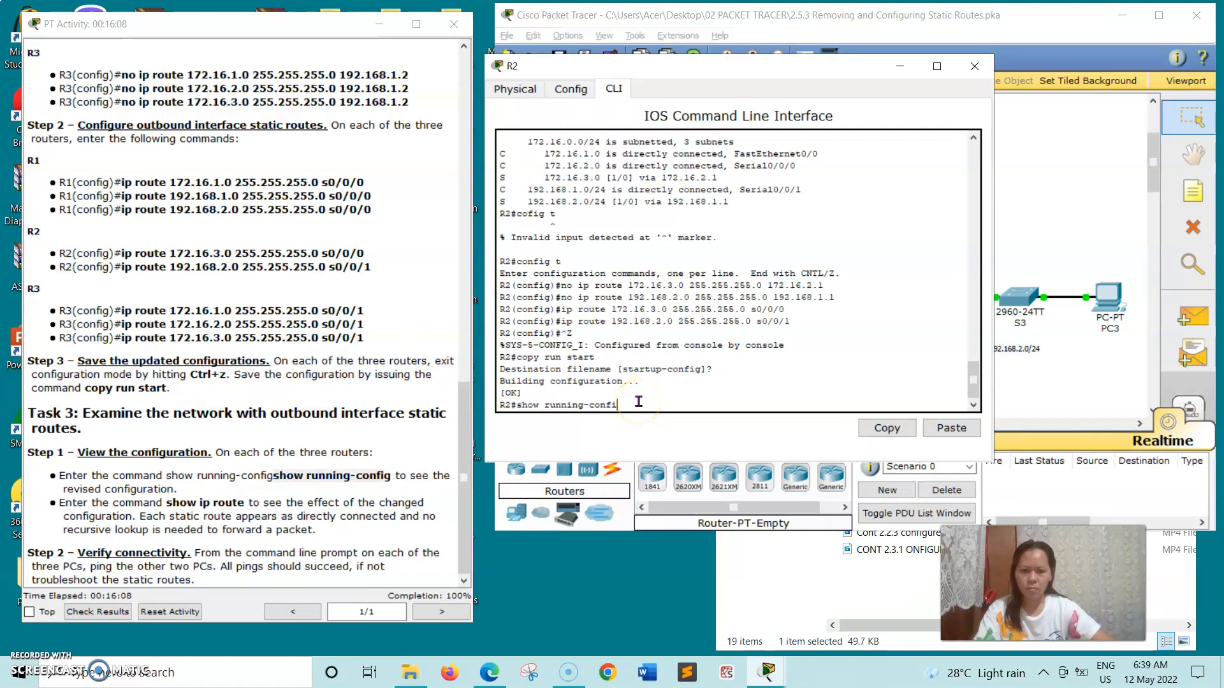
# Run show running-config on R2 and page through to its two outbound-interface static routes.
pyautogui.press('Return')
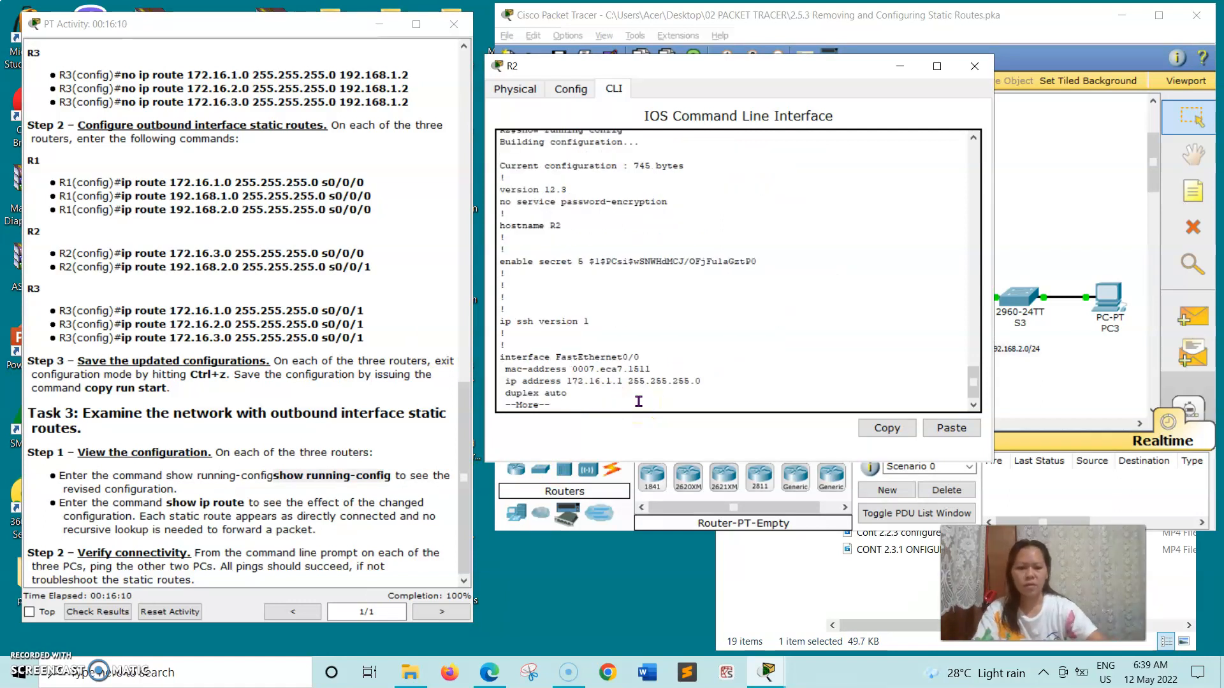
pyautogui.press('Return')
pyautogui.press('Return')
pyautogui.press('Return')
pyautogui.press('Return')
pyautogui.press('Return')
pyautogui.press('Return')
pyautogui.press('Return')
pyautogui.press('Return')
pyautogui.press('Return')
pyautogui.press('Return')
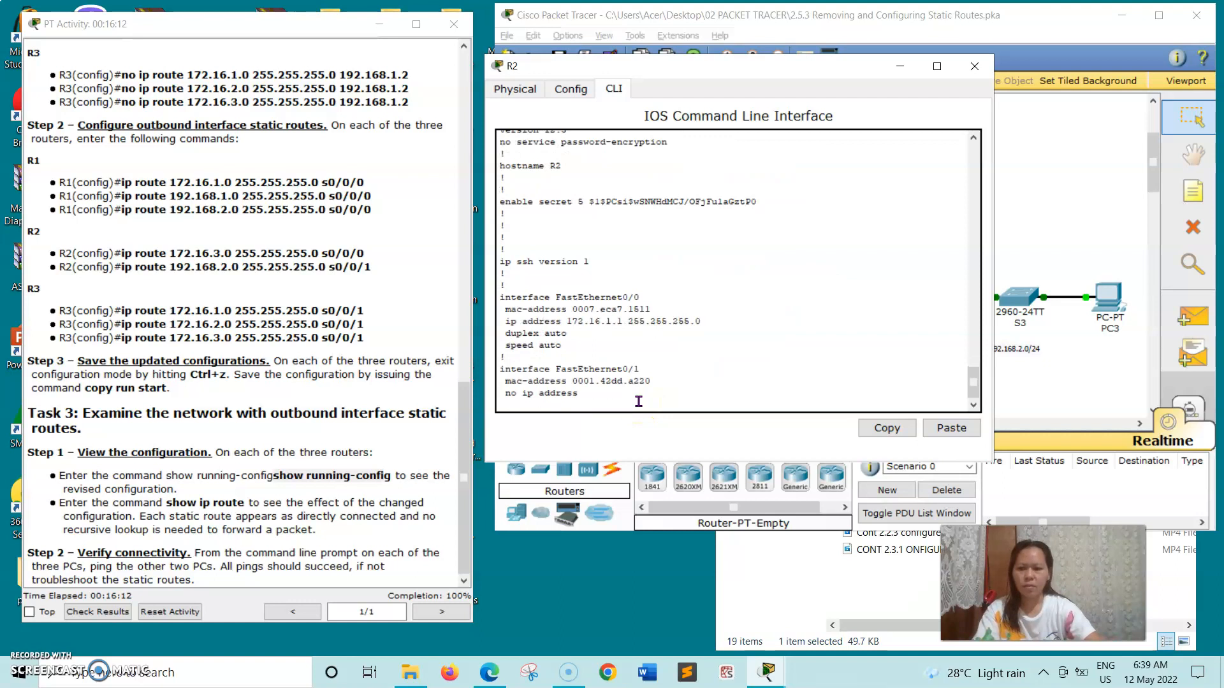
pyautogui.press('Return')
pyautogui.press('Return')
pyautogui.press('Return')
pyautogui.press('Return')
pyautogui.press('Return')
pyautogui.press('Return')
pyautogui.press('Return')
pyautogui.press('Return')
pyautogui.press('Return')
pyautogui.press('Return')
pyautogui.press('Return')
pyautogui.press('Return')
pyautogui.press('Return')
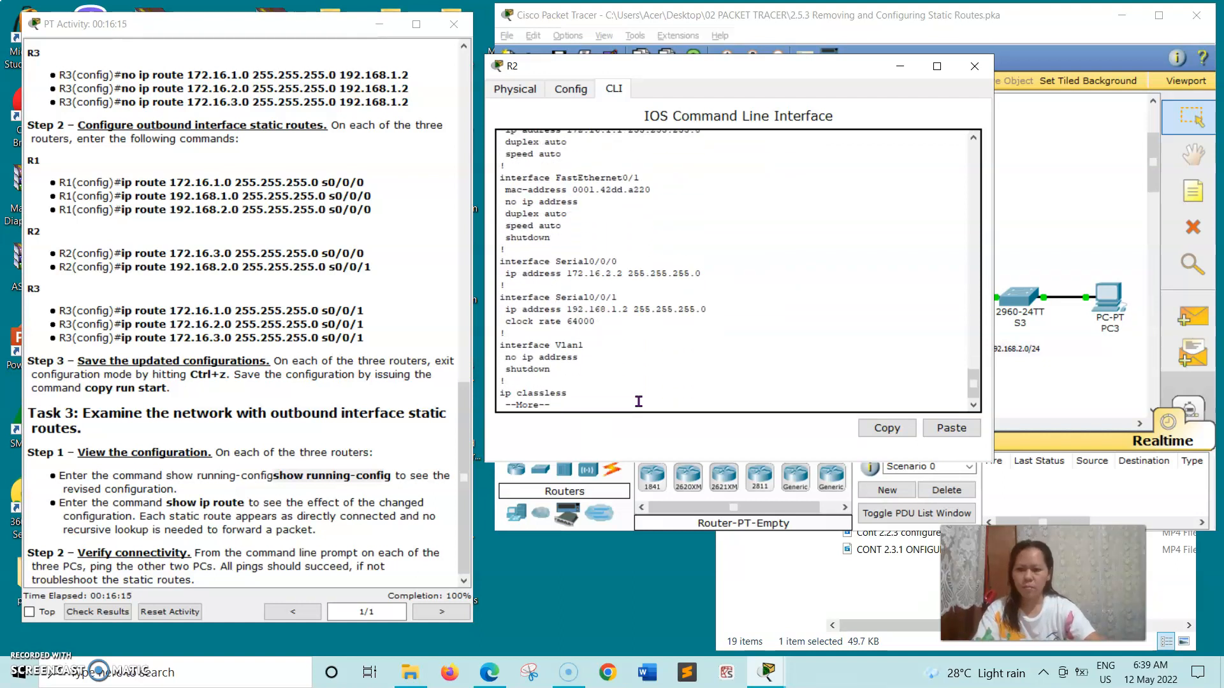
pyautogui.press('Return')
pyautogui.press('Return')
pyautogui.press('Return')
pyautogui.press('Return')
pyautogui.press('Return')
pyautogui.press('Return')
pyautogui.press('Return')
pyautogui.press('Return')
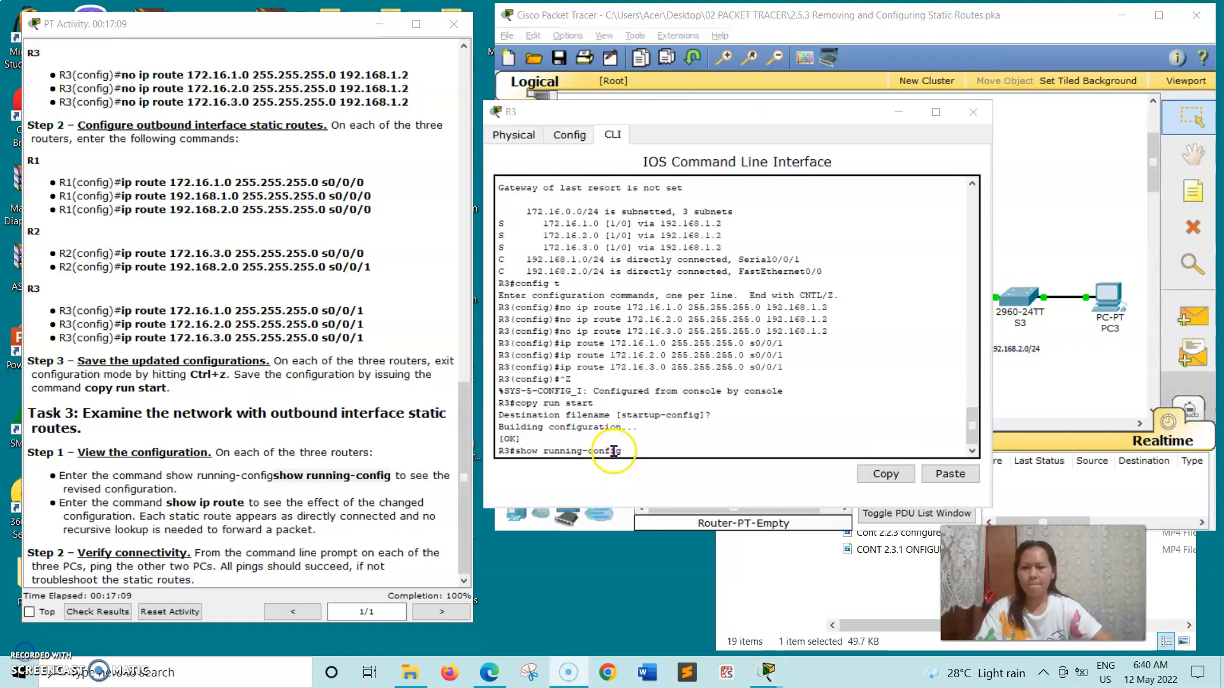
# Run show running-config on R3 and page through its serial interfaces and static routes.
pyautogui.click(637, 450)
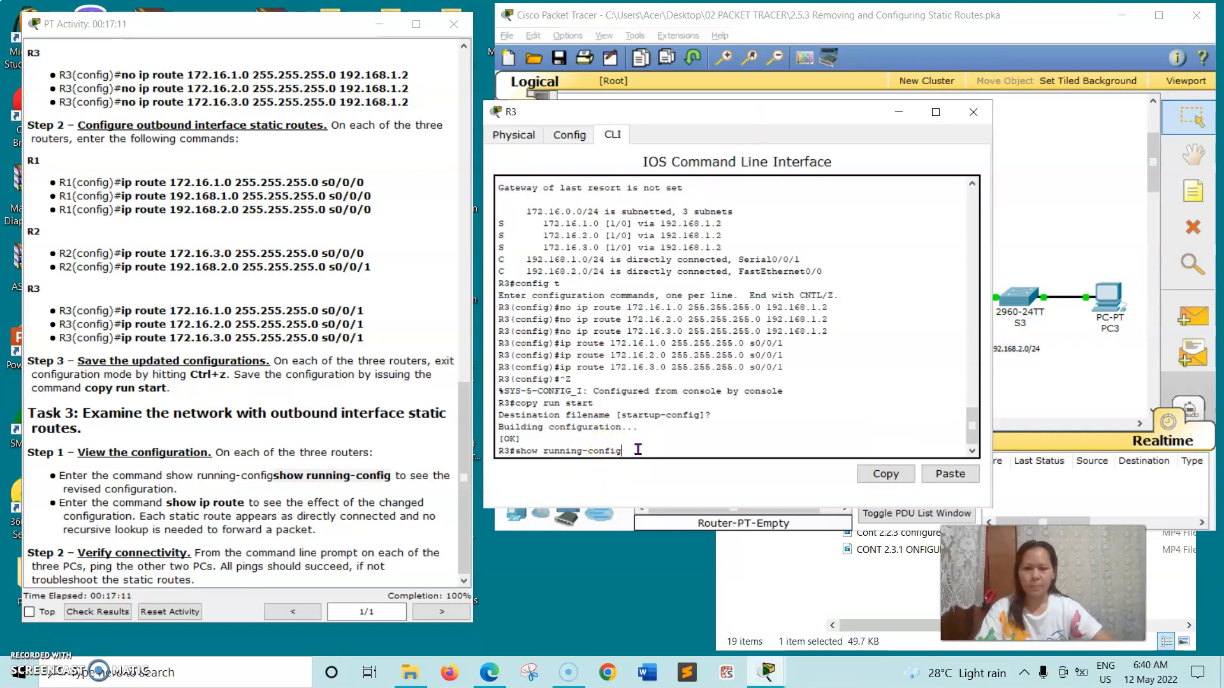
pyautogui.press('Return')
pyautogui.press('Return')
pyautogui.press('Return')
pyautogui.press('Return')
pyautogui.press('Return')
pyautogui.press('Return')
pyautogui.press('Return')
pyautogui.press('Return')
pyautogui.press('Return')
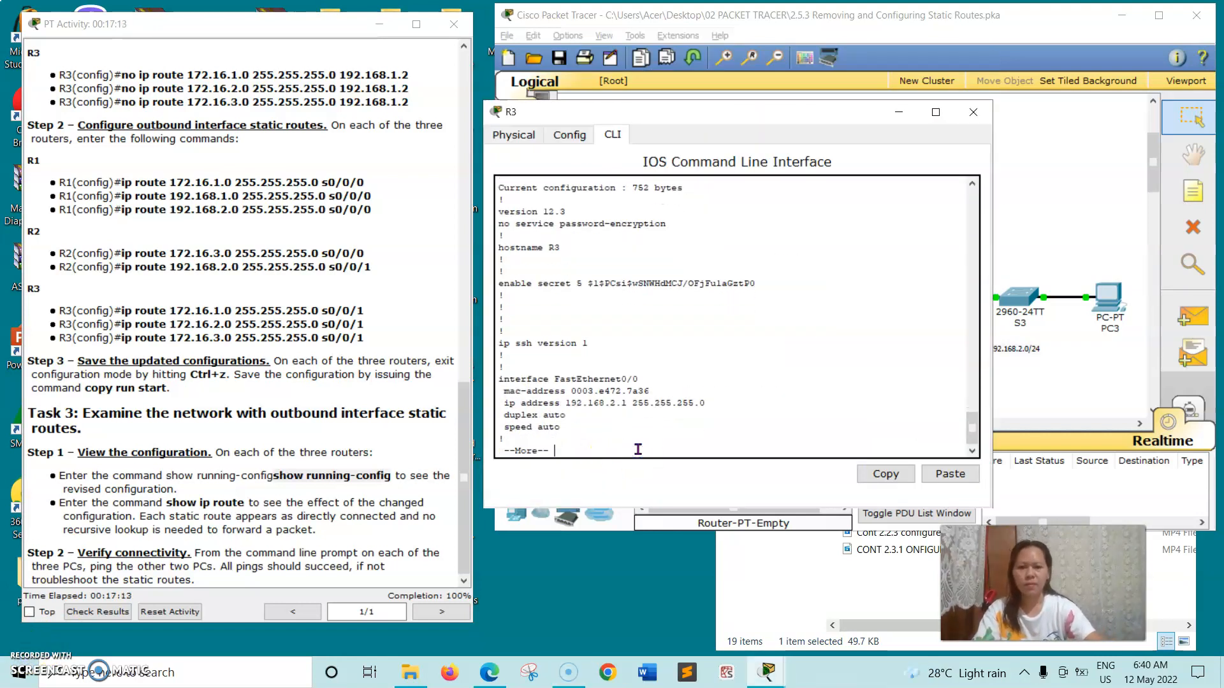
pyautogui.press('Return')
pyautogui.press('Return')
pyautogui.press('Return')
pyautogui.press('Return')
pyautogui.press('Return')
pyautogui.press('Return')
pyautogui.press('Return')
pyautogui.press('Return')
pyautogui.press('Return')
pyautogui.press('Return')
pyautogui.press('Return')
pyautogui.press('Return')
pyautogui.press('Return')
pyautogui.press('Return')
pyautogui.press('Return')
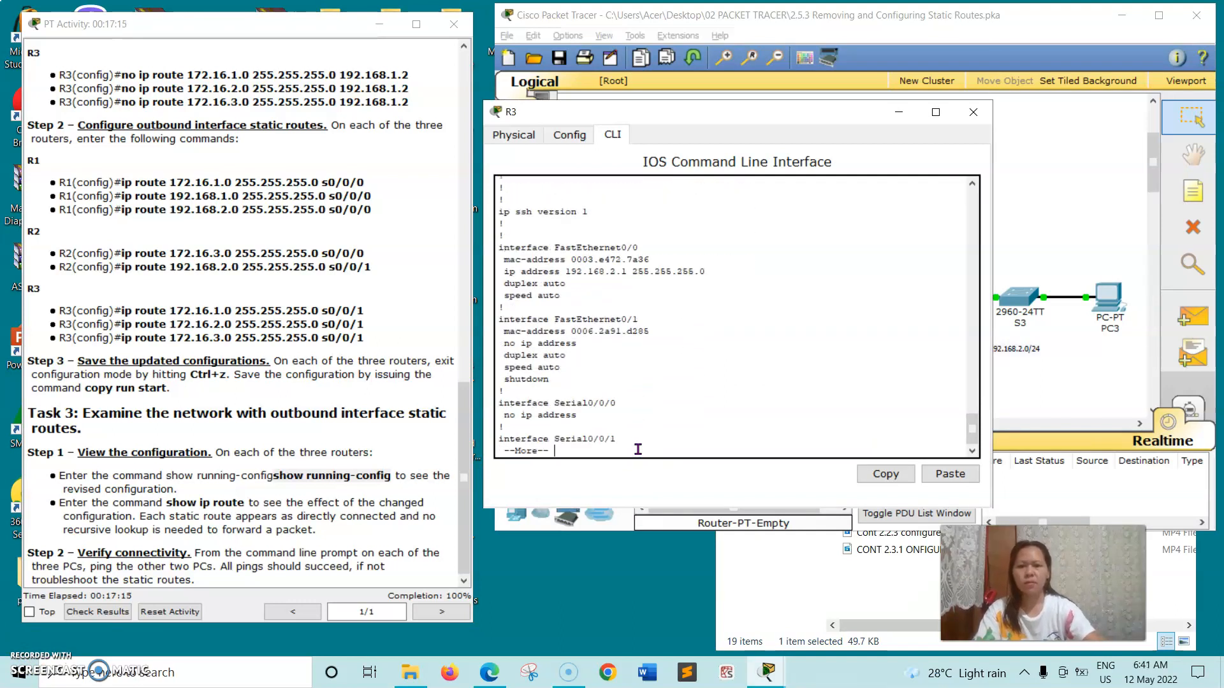
pyautogui.press('Return')
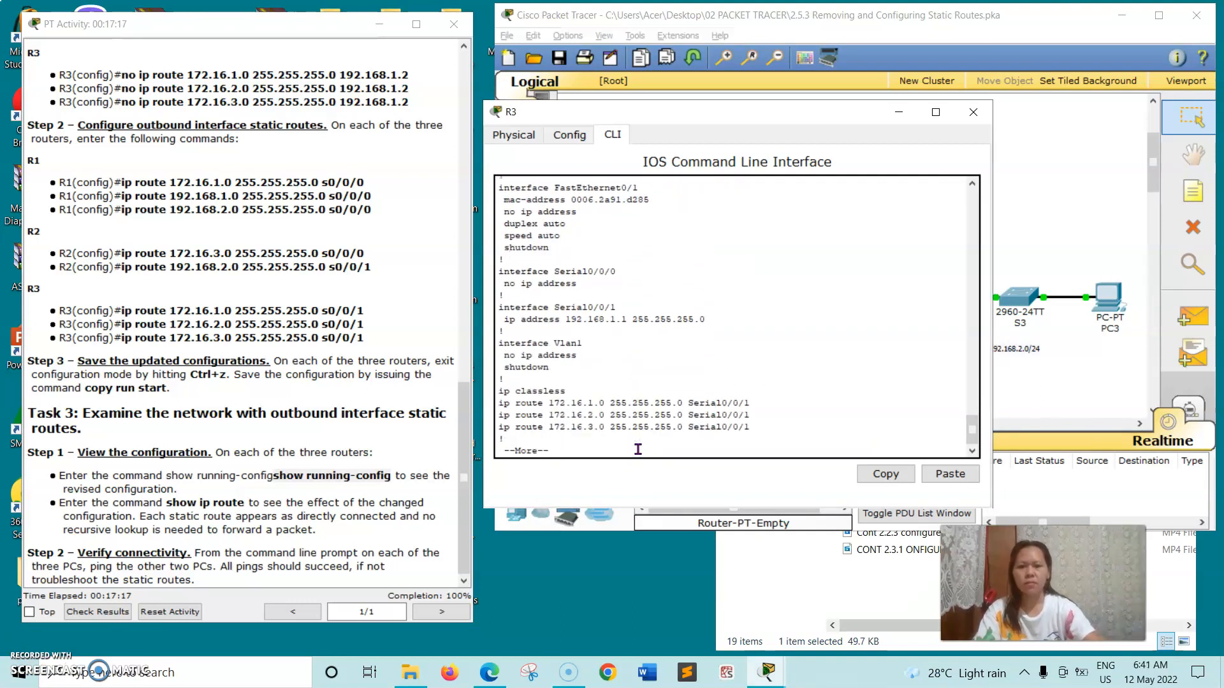
pyautogui.press('Return')
pyautogui.press('Return')
pyautogui.press('Return')
pyautogui.press('Return')
pyautogui.press('Return')
pyautogui.press('Return')
pyautogui.press('Return')
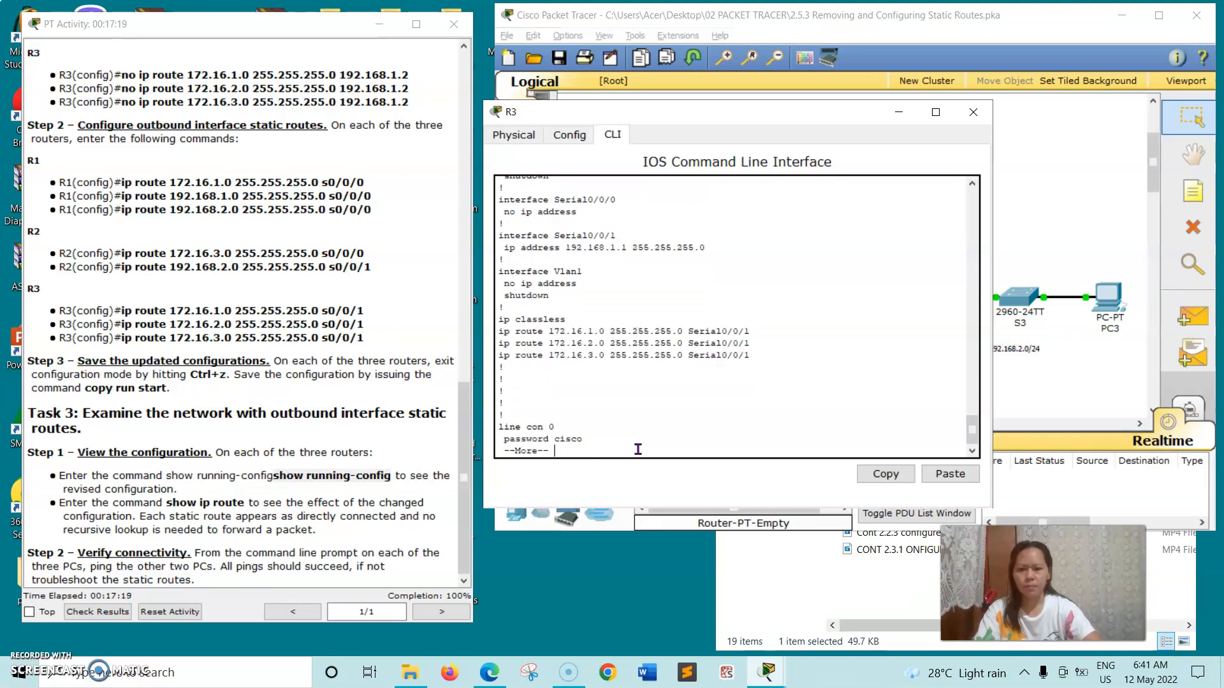
pyautogui.press('Return')
pyautogui.press('Return')
pyautogui.press('Return')
pyautogui.press('Return')
pyautogui.press('Return')
pyautogui.press('Return')
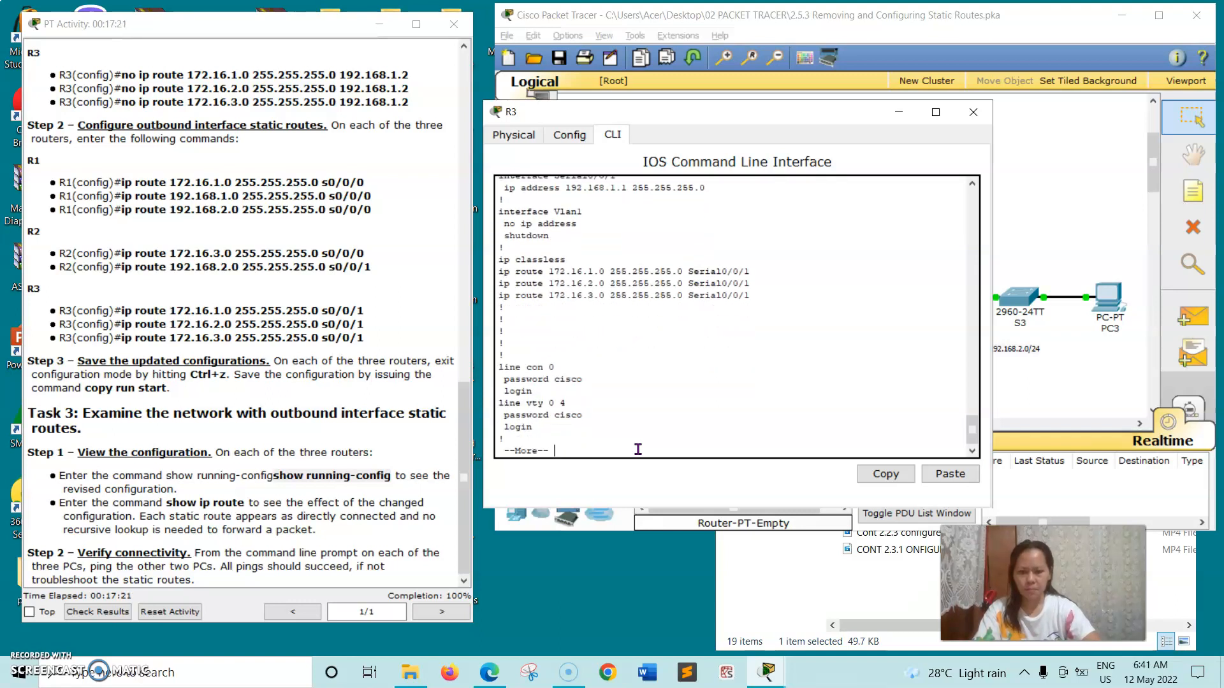
pyautogui.press('Return')
pyautogui.press('Return')
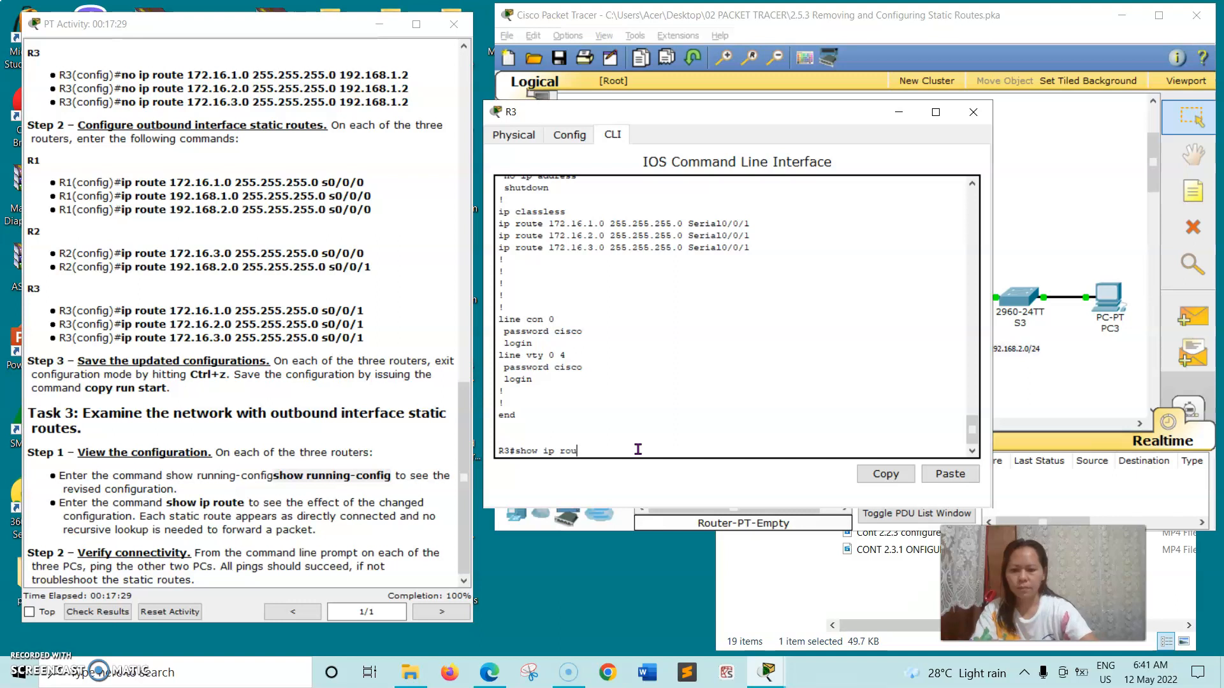
# Run show ip route on R3 to confirm three static routes via Serial0/0/1, then close R3.
pyautogui.write('show ip route')
pyautogui.press('Return')
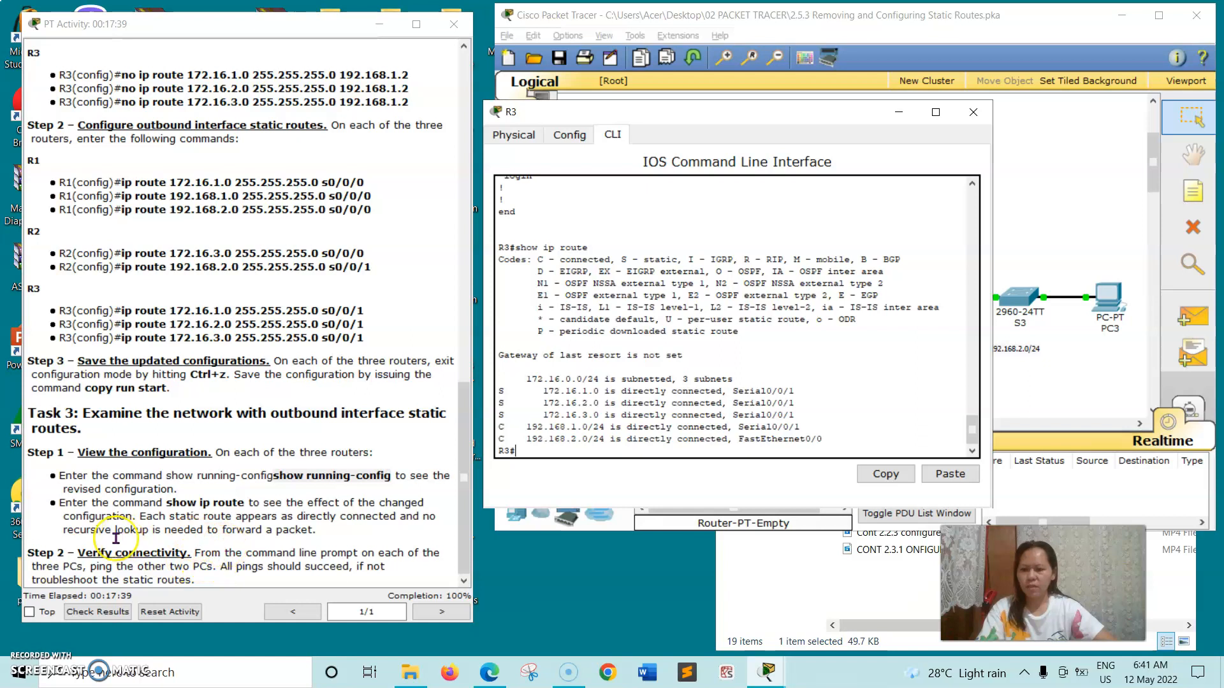
pyautogui.click(965, 115)
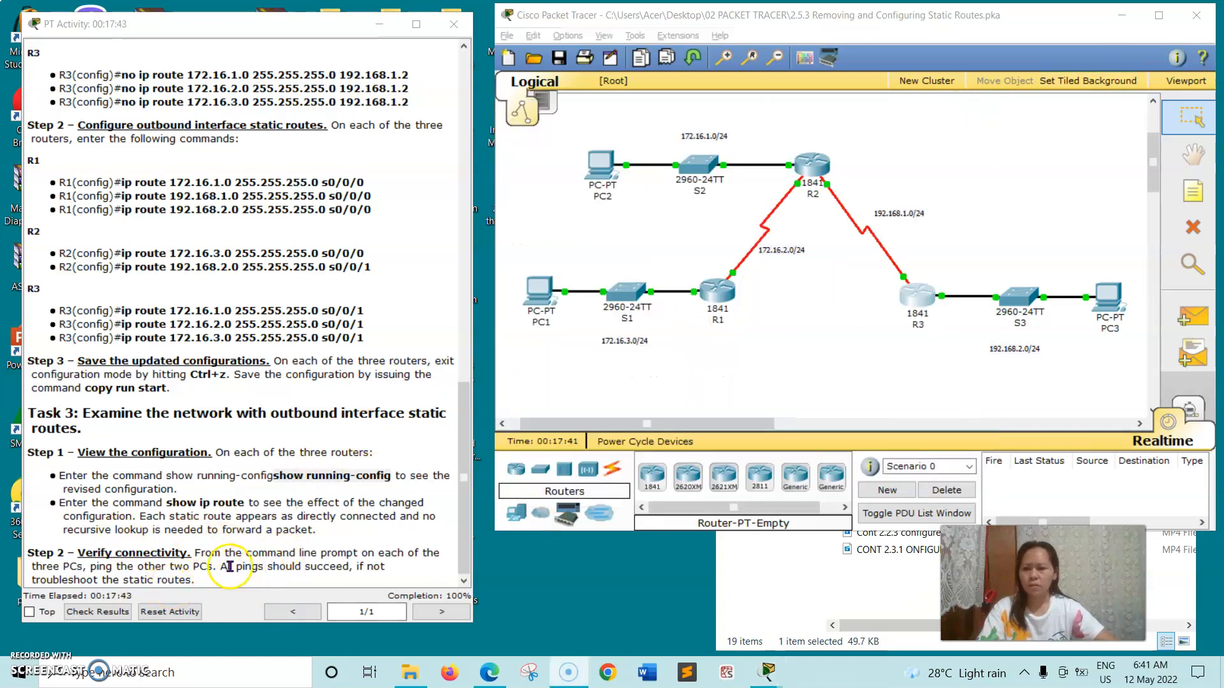
# From PC1's command prompt, ping 172.16.3.10, pasting the address copied from the addressing table.
pyautogui.click(533, 292)
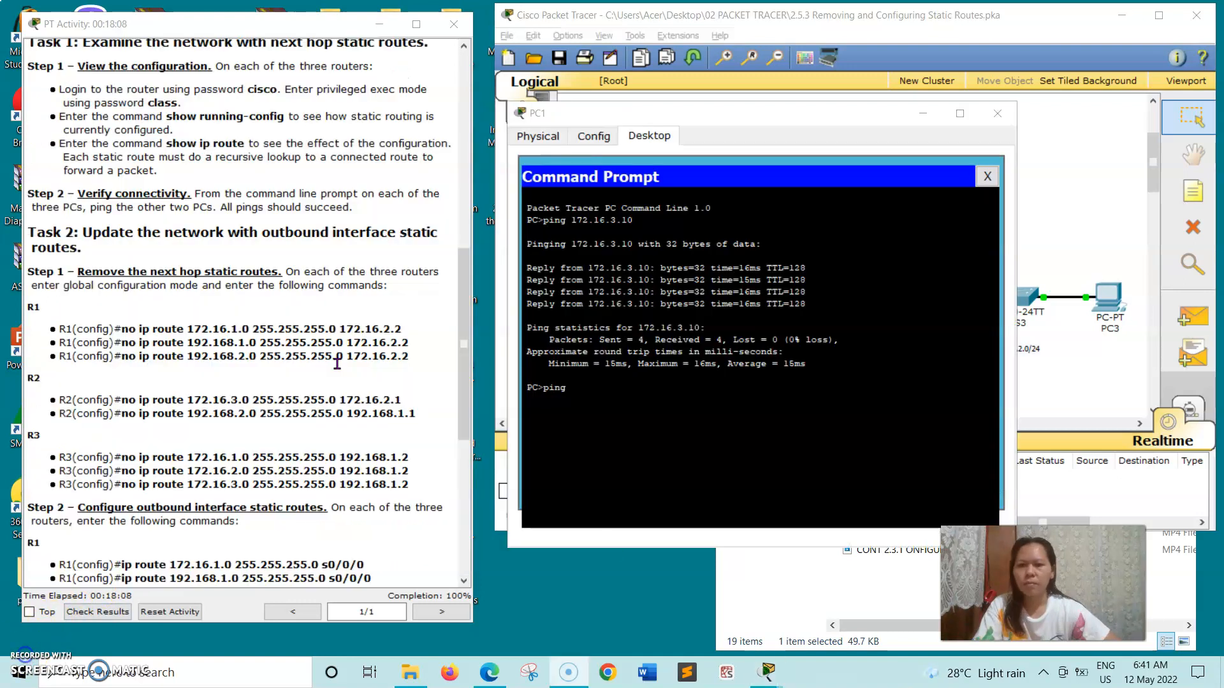
pyautogui.scroll(10, 335, 355)
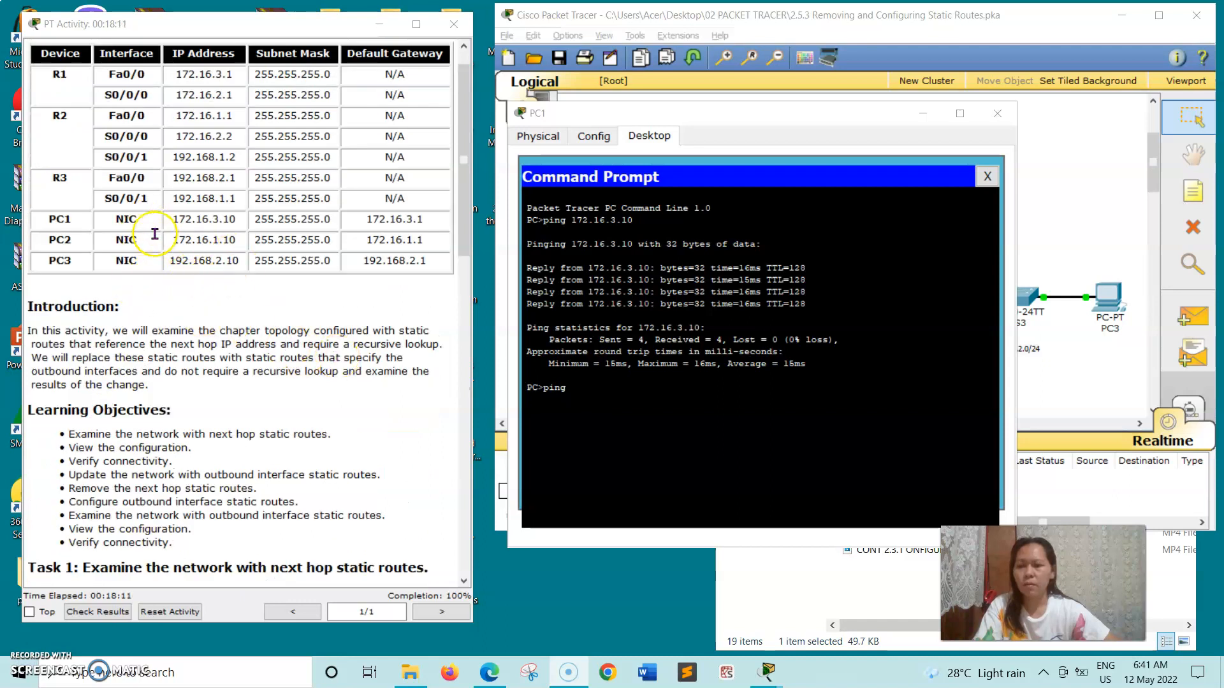
pyautogui.moveTo(175, 220); pyautogui.dragTo(230, 221)
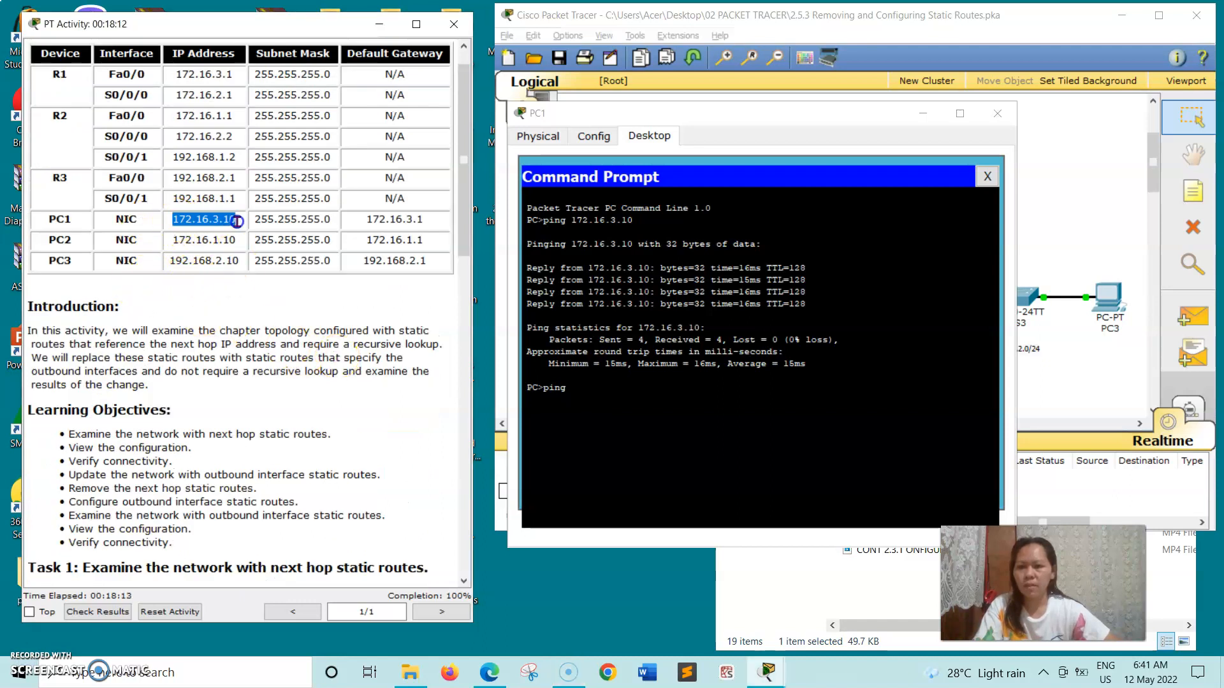
pyautogui.rightClick(233, 223)
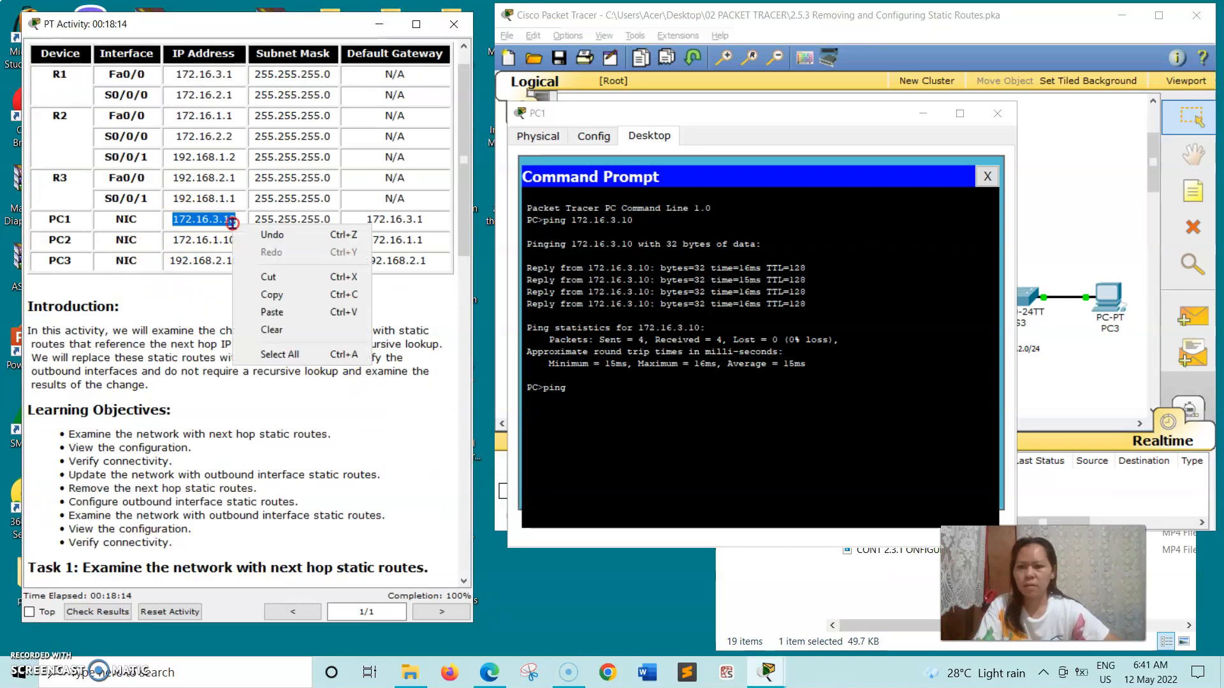
pyautogui.click(274, 295)
pyautogui.click(577, 419)
pyautogui.rightClick(586, 391)
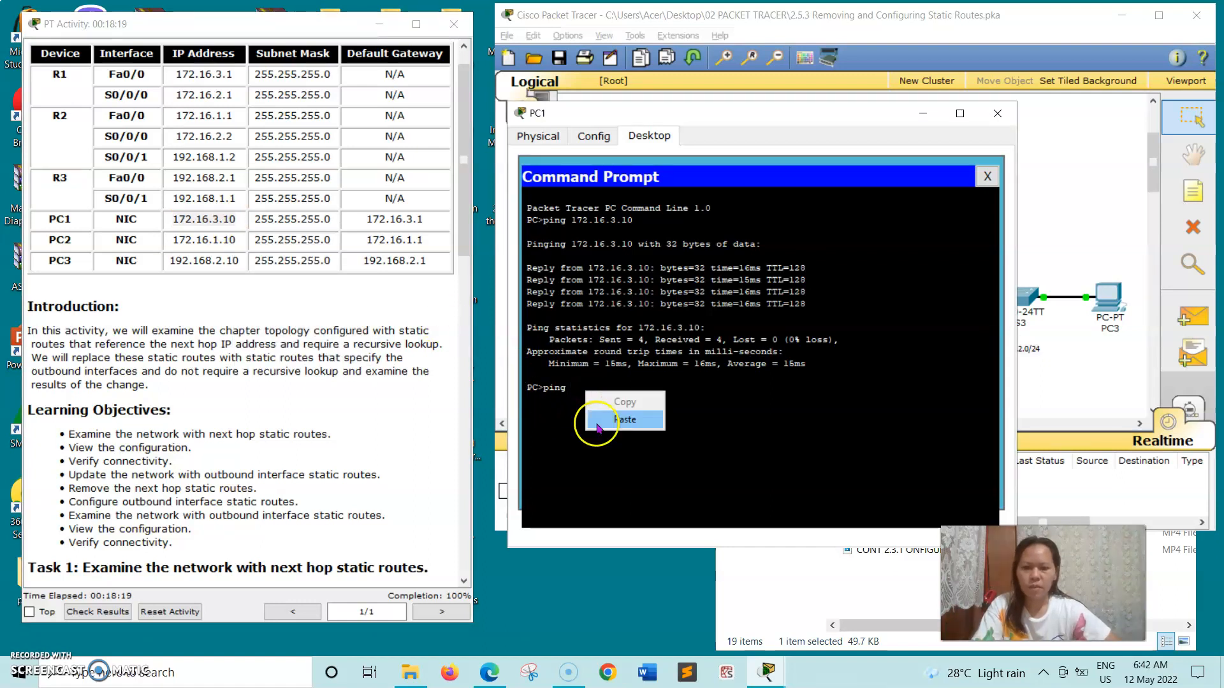
pyautogui.click(596, 422)
pyautogui.press('Return')
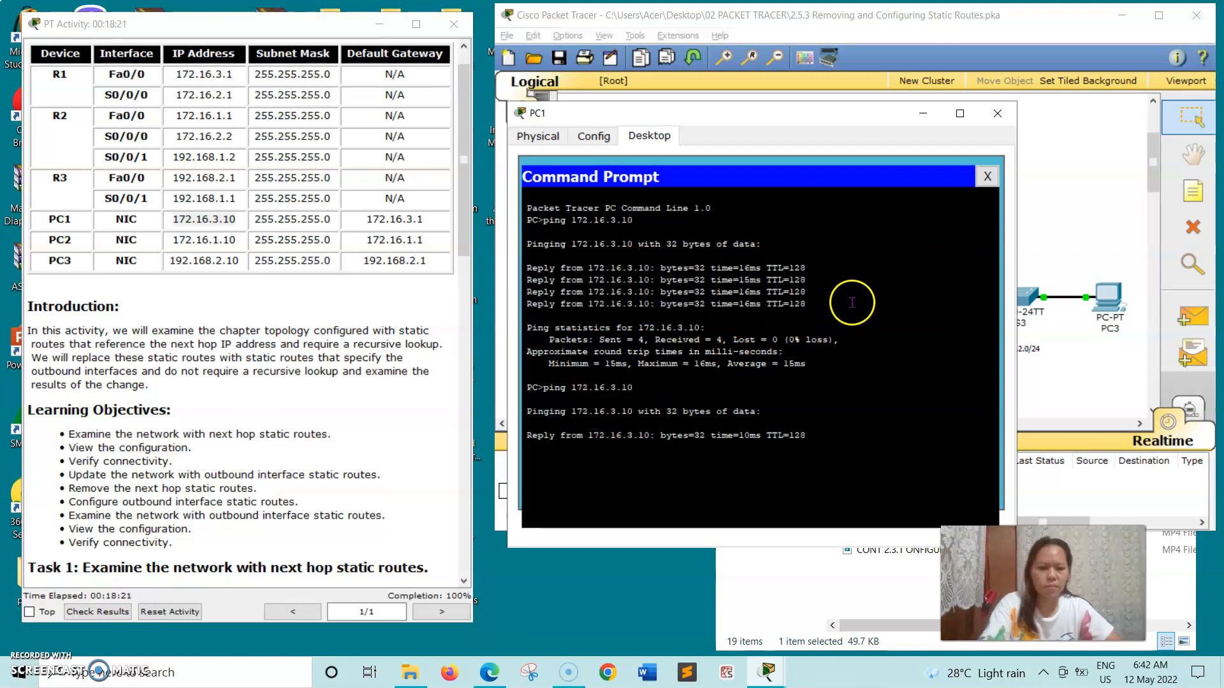